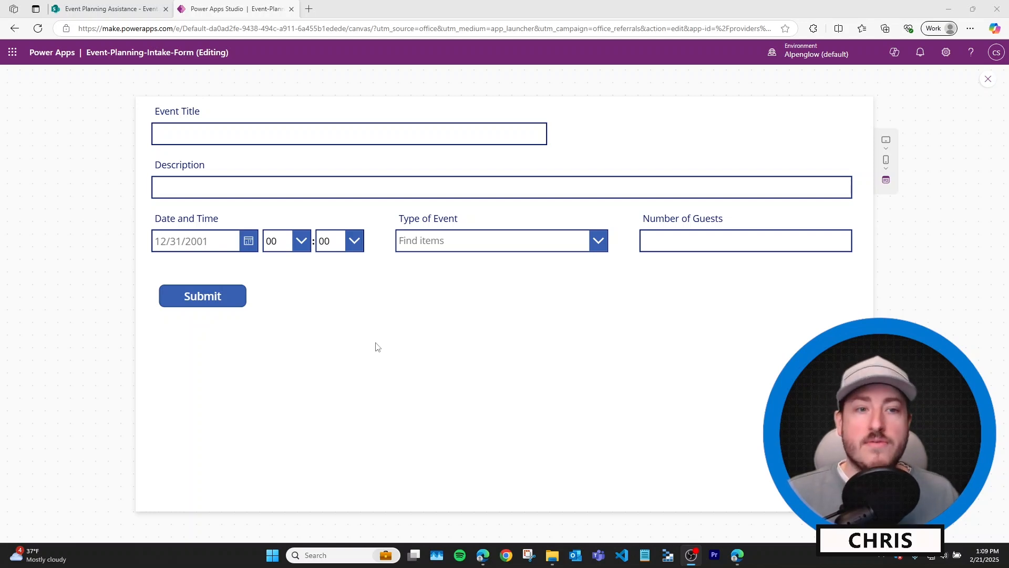
Compare the empty Event-Planning-Requests list with the previewed event intake form, and try the form's submission
{"action": "left_click", "coordinate": [123, 9]}
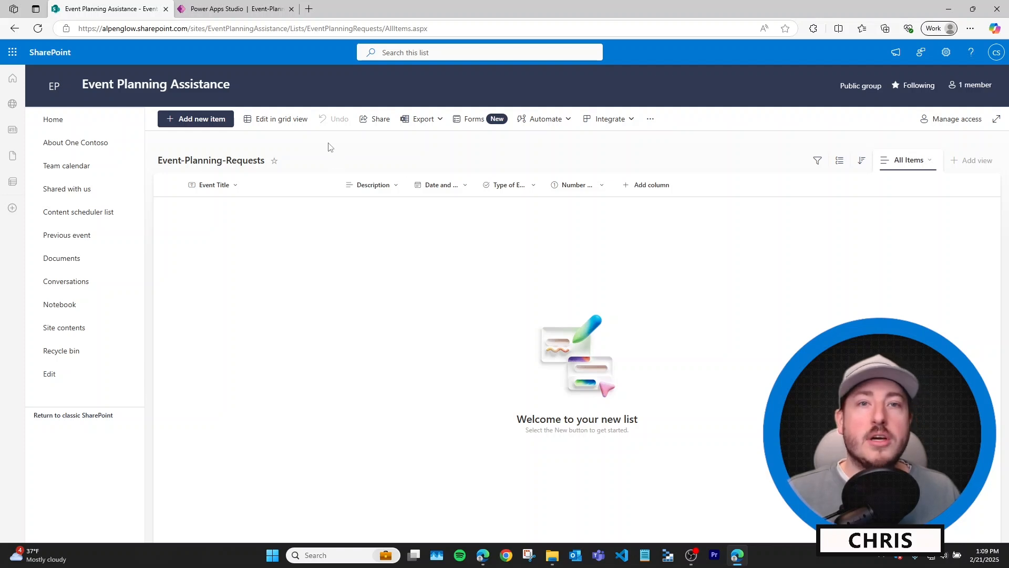
{"action": "left_click", "coordinate": [246, 10]}
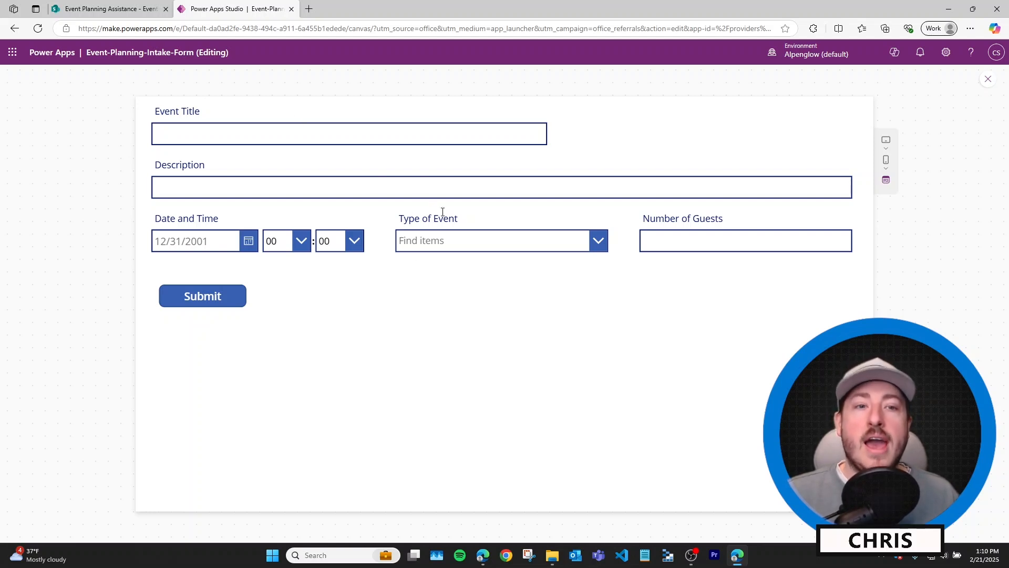
{"action": "left_click", "coordinate": [225, 299]}
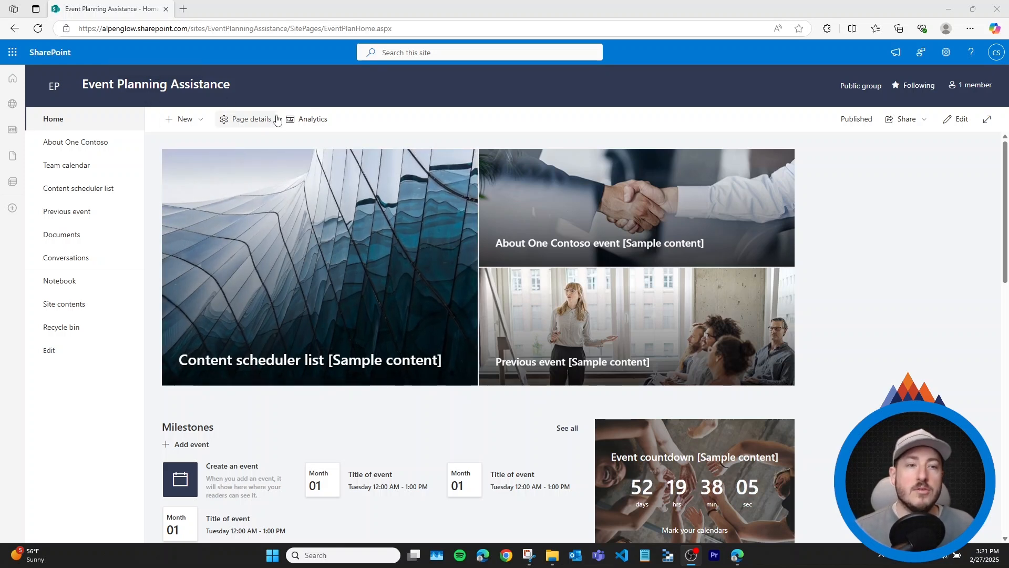
Create a blank list named Event-Planning-Requests on the Event Planning Assistance site, excluded from the site navigation
{"action": "left_click", "coordinate": [185, 119]}
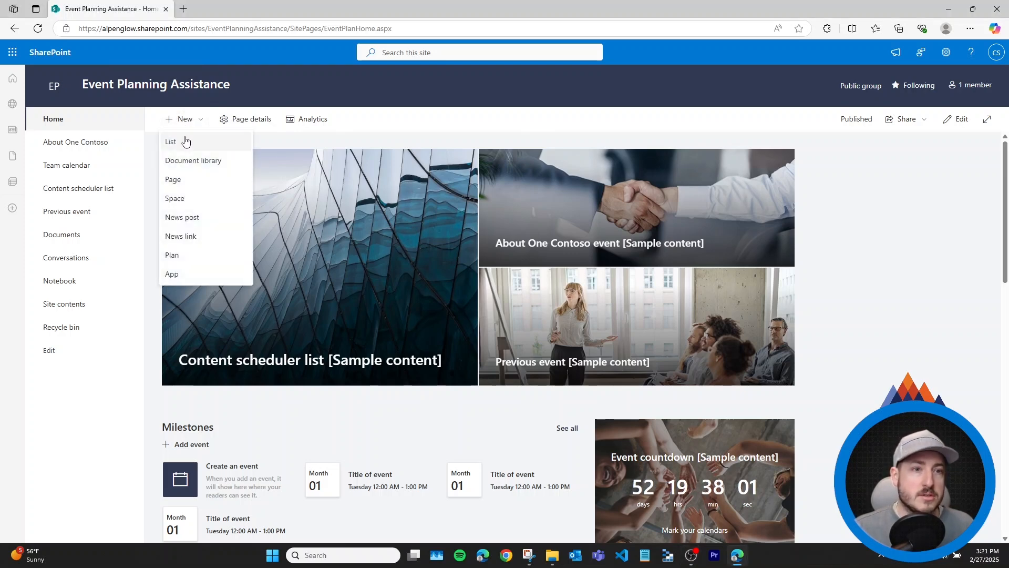
{"action": "left_click", "coordinate": [186, 142]}
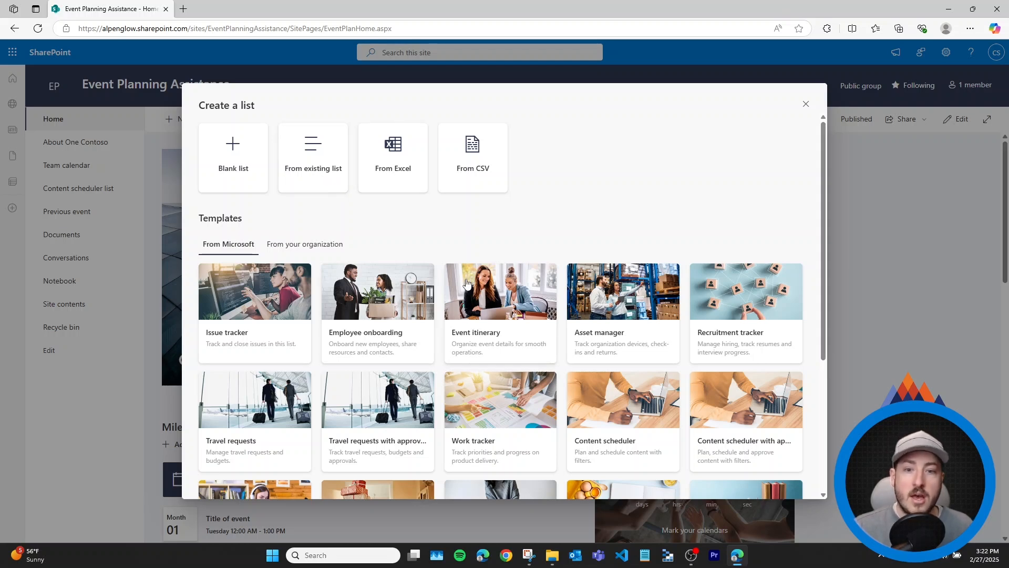
{"action": "scroll", "coordinate": [453, 289], "scroll_direction": "down", "scroll_amount": 3}
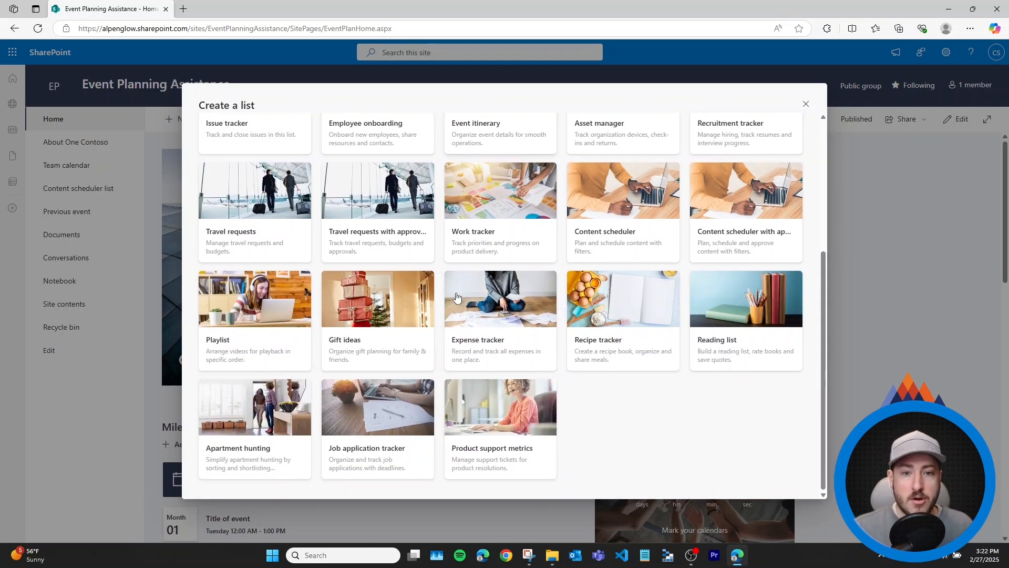
{"action": "scroll", "coordinate": [413, 263], "scroll_direction": "up", "scroll_amount": 3}
{"action": "left_click", "coordinate": [234, 167]}
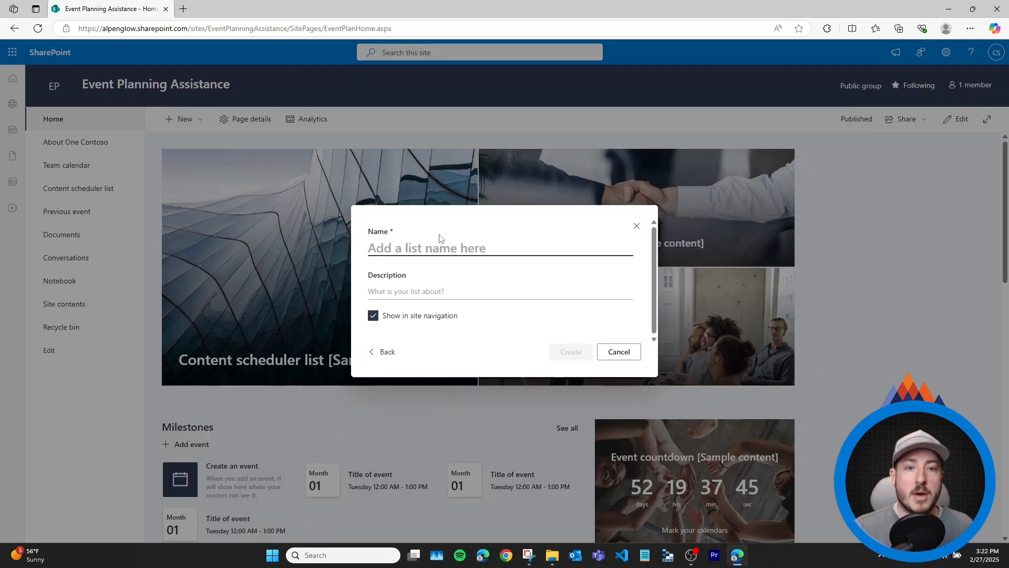
{"action": "type", "text": "E"}
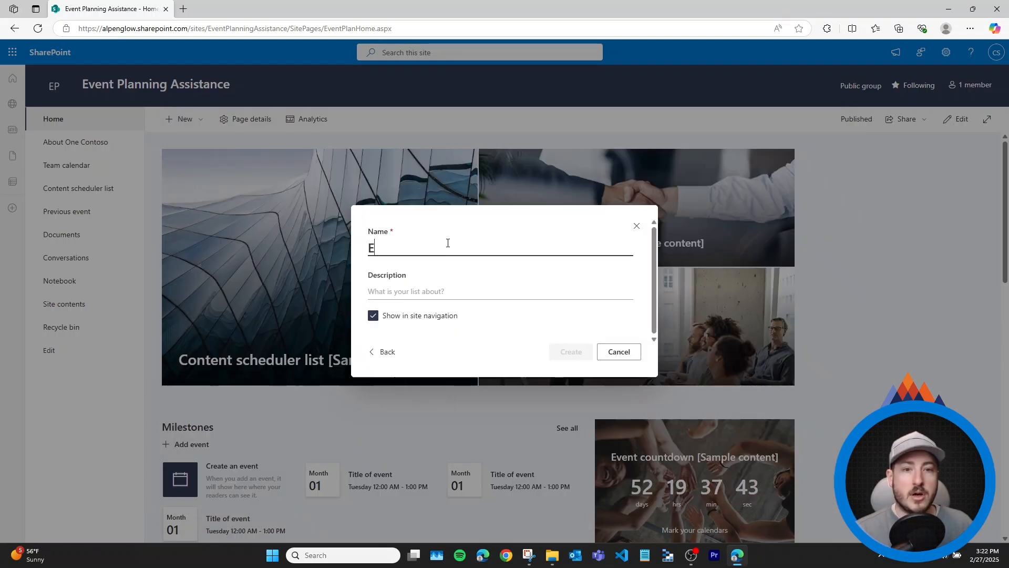
{"action": "type", "text": "vent-Planning-"}
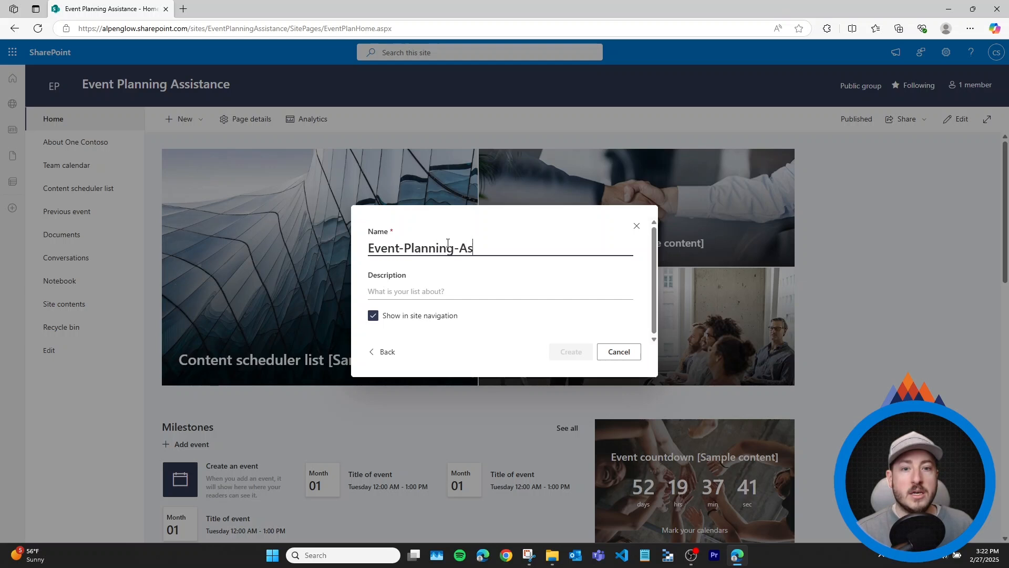
{"action": "type", "text": "Requests"}
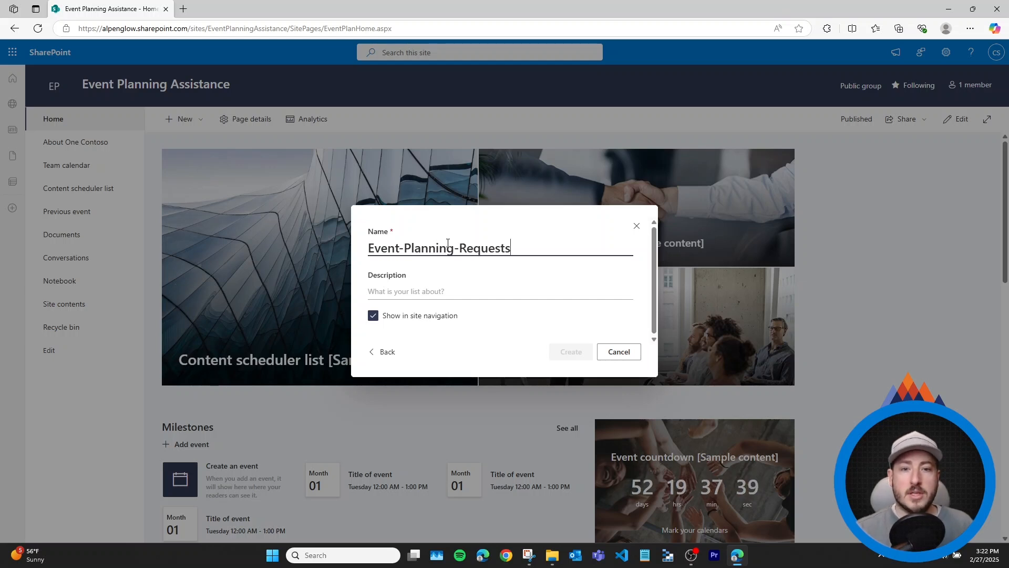
{"action": "left_click", "coordinate": [392, 317]}
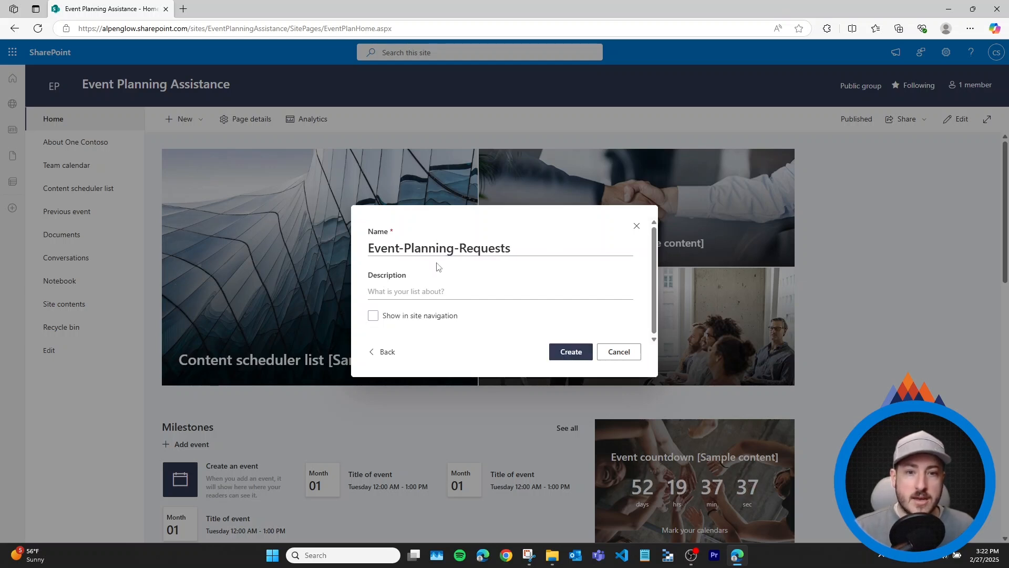
{"action": "left_click", "coordinate": [572, 354]}
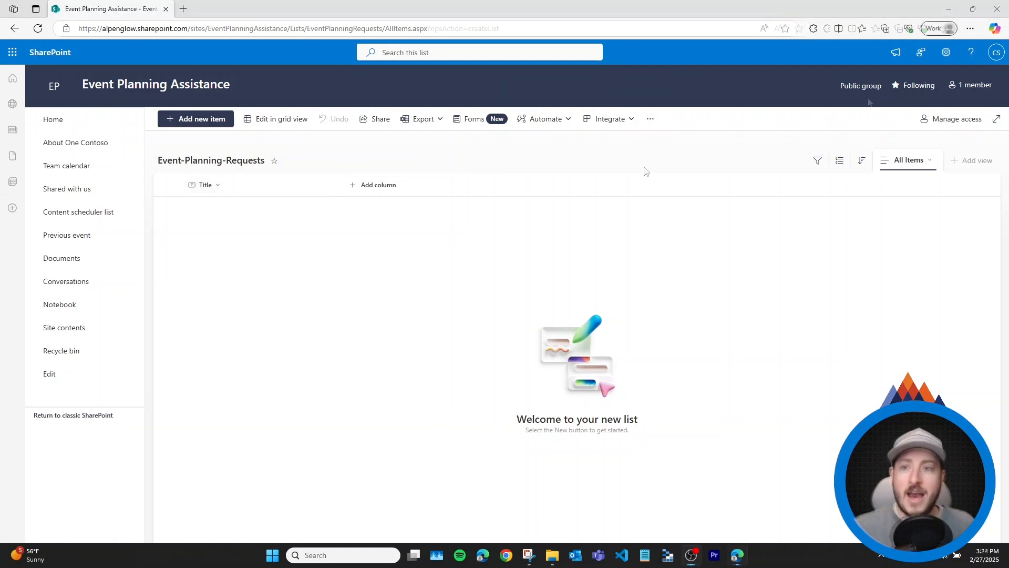
Dismiss the quick column creation and open the list settings page of Event-Planning-Requests
{"action": "left_click", "coordinate": [379, 186]}
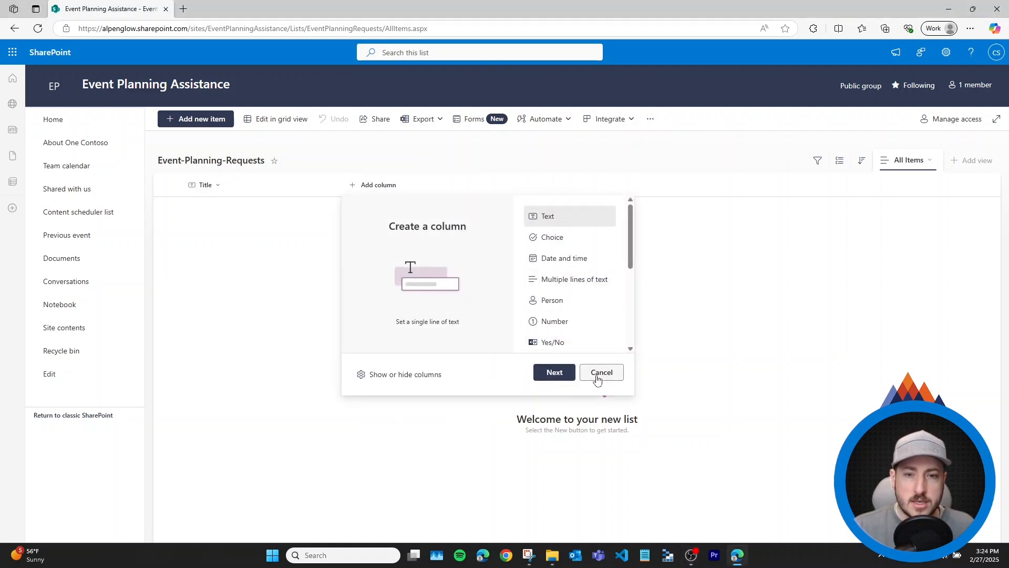
{"action": "left_click", "coordinate": [601, 373]}
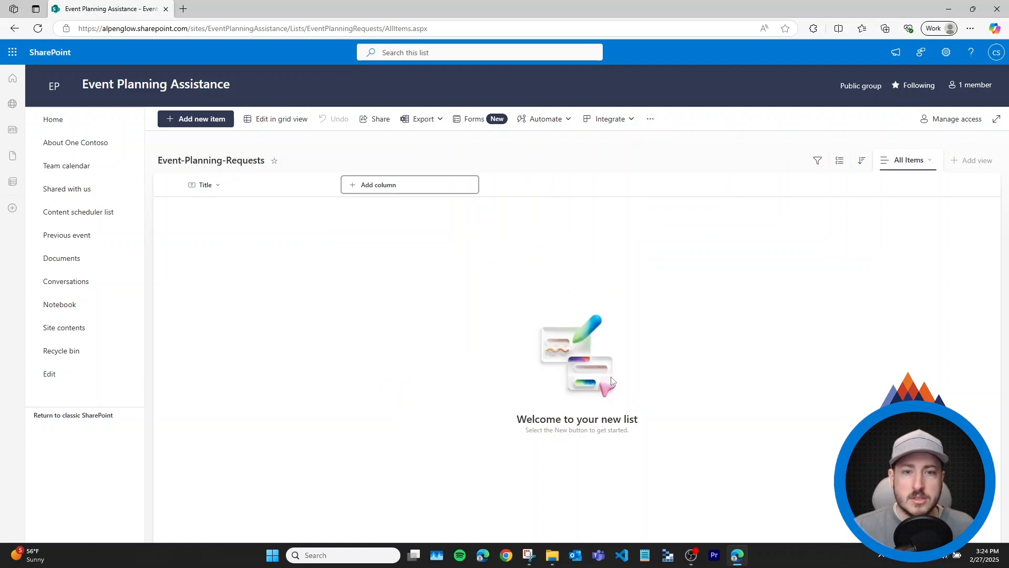
{"action": "left_click", "coordinate": [946, 52]}
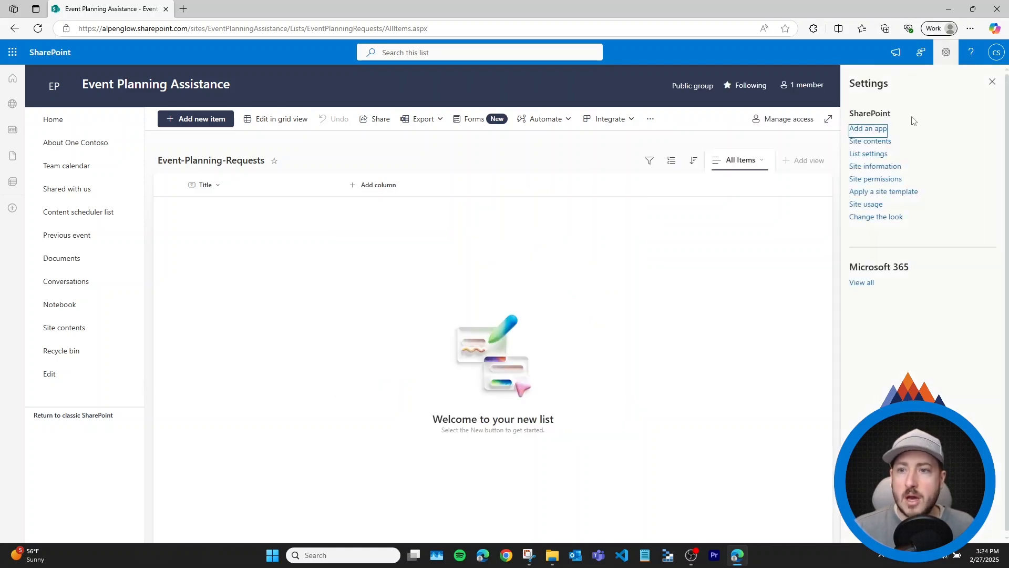
{"action": "left_click", "coordinate": [879, 155]}
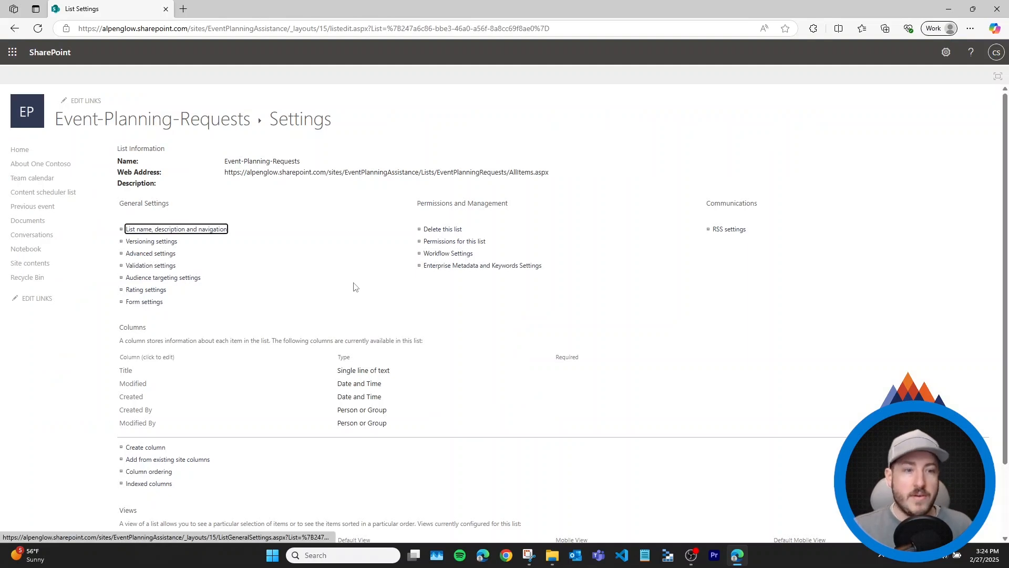
Create a column named Description that holds multiple lines of text and allows plain text only
{"action": "scroll", "coordinate": [316, 271], "scroll_direction": "down", "scroll_amount": 1}
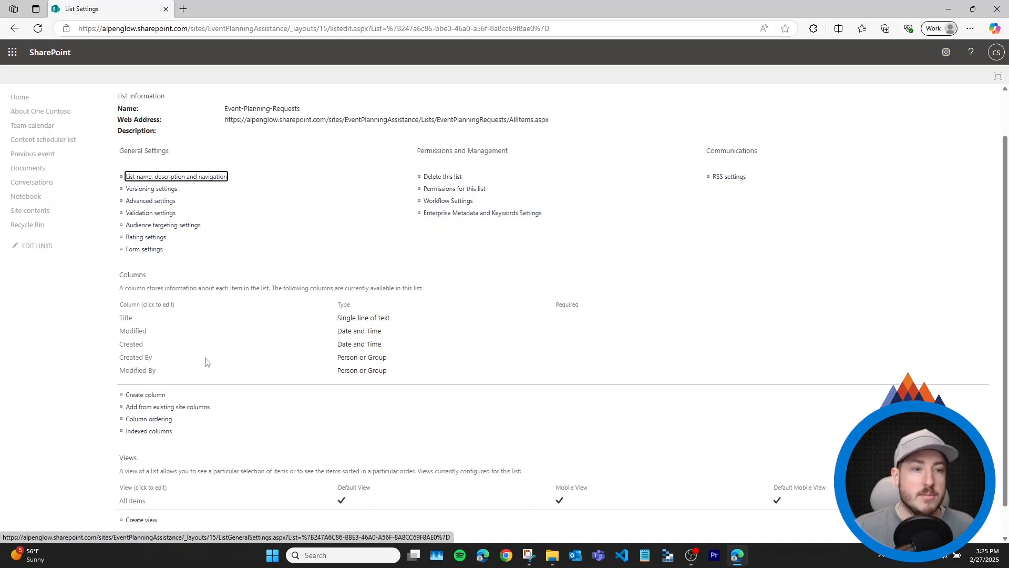
{"action": "left_click", "coordinate": [153, 399]}
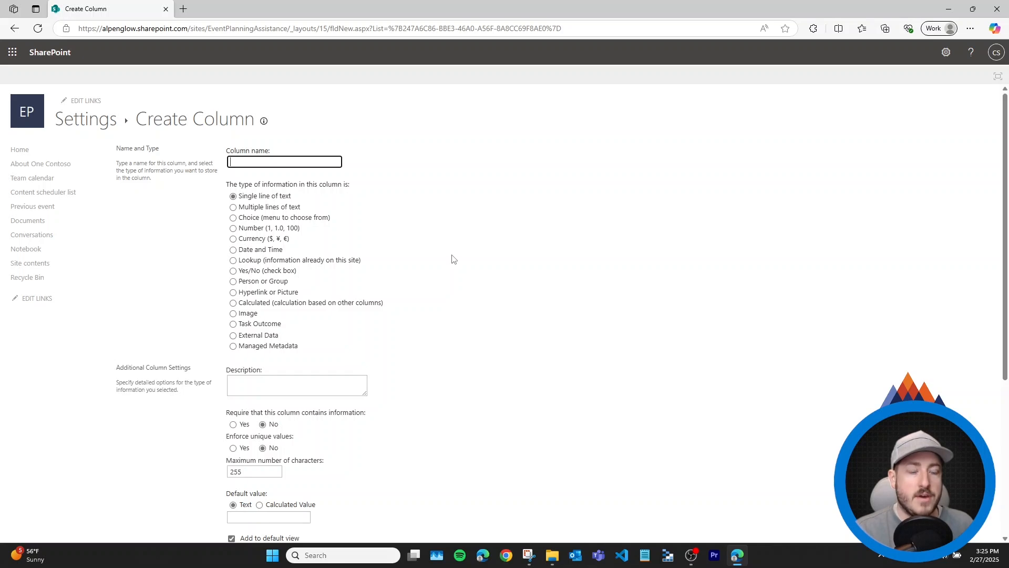
{"action": "type", "text": "Description"}
{"action": "key", "text": "Tab"}
{"action": "left_click", "coordinate": [544, 235]}
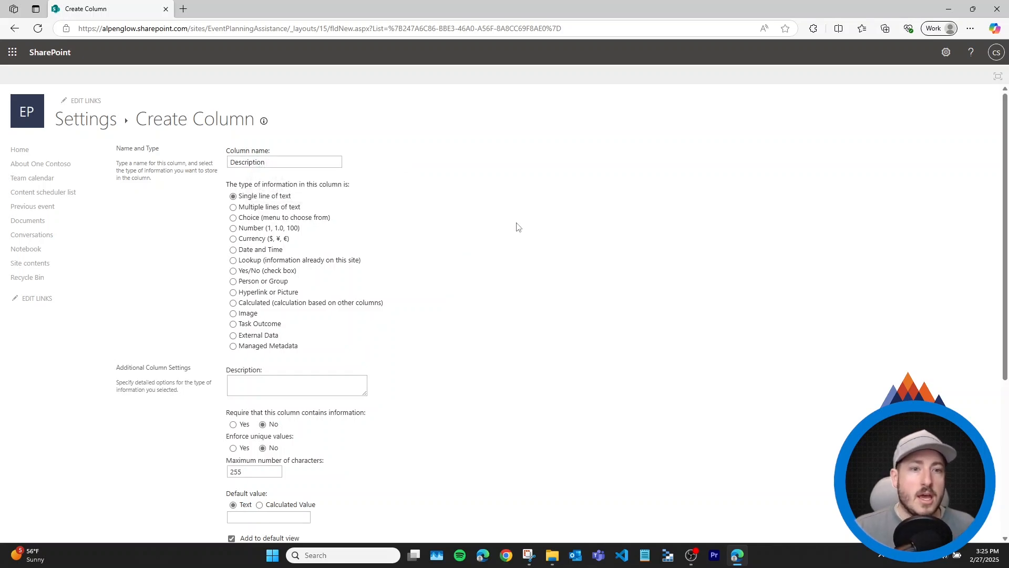
{"action": "left_click", "coordinate": [234, 208]}
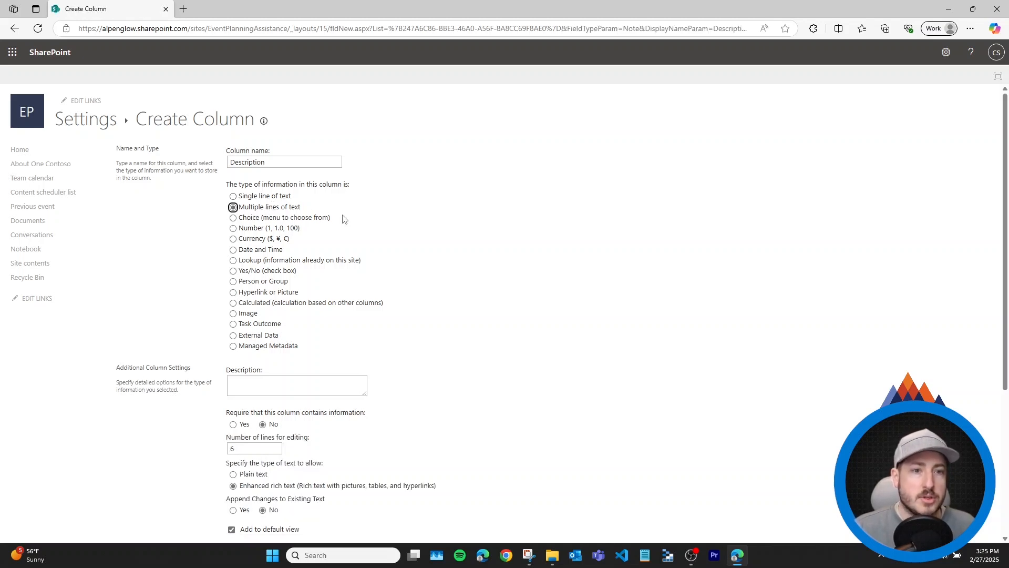
{"action": "scroll", "coordinate": [409, 279], "scroll_direction": "down", "scroll_amount": 1}
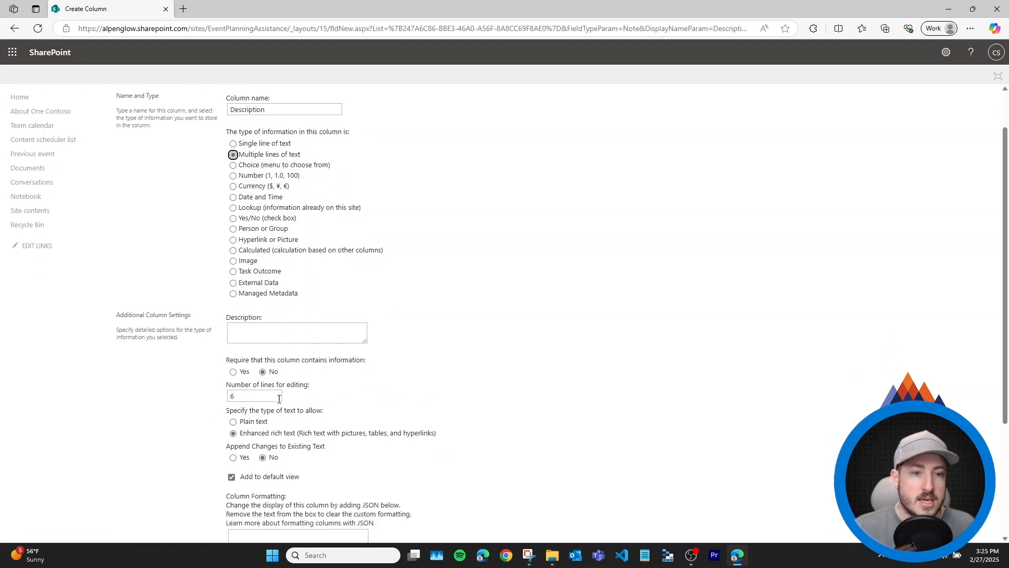
{"action": "left_click", "coordinate": [233, 422]}
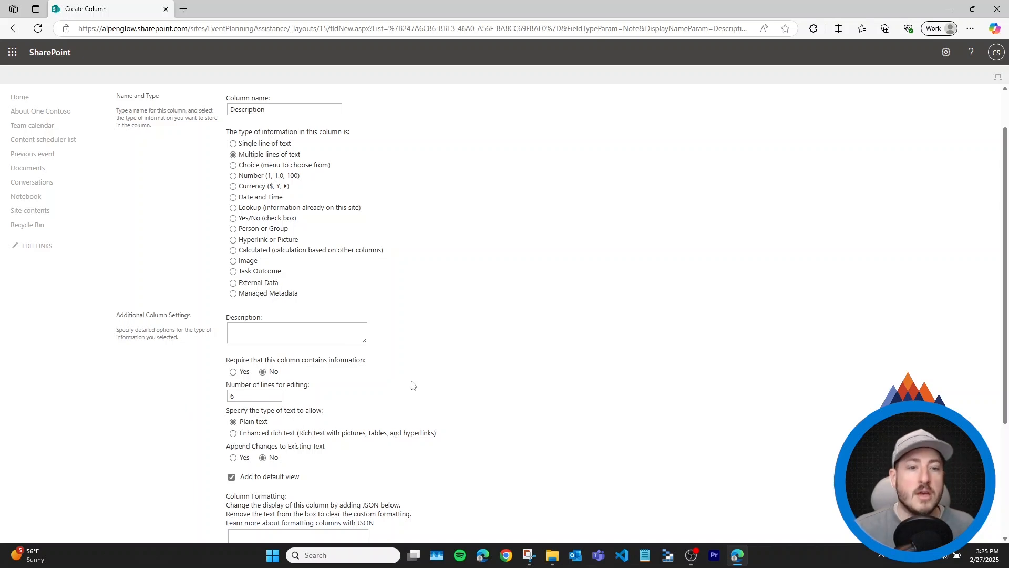
{"action": "scroll", "coordinate": [424, 381], "scroll_direction": "down", "scroll_amount": 1}
{"action": "scroll", "coordinate": [429, 371], "scroll_direction": "up", "scroll_amount": 2}
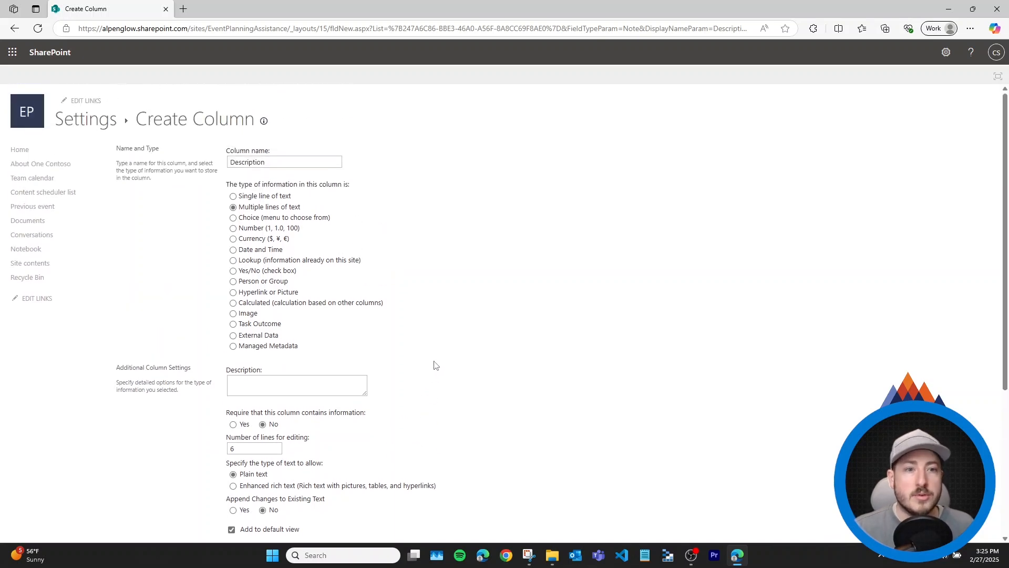
{"action": "scroll", "coordinate": [477, 358], "scroll_direction": "down", "scroll_amount": 4}
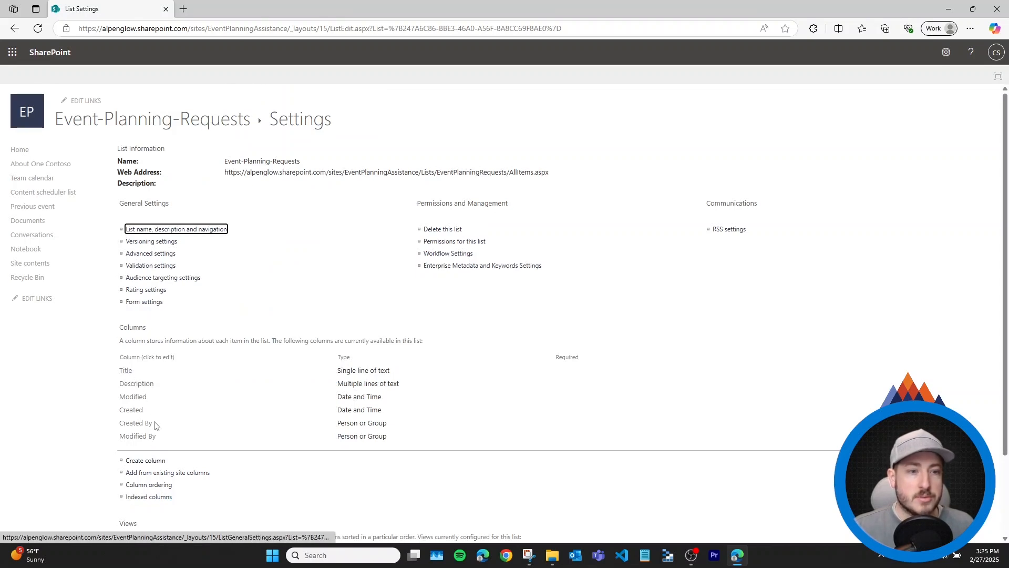
Create a column named Date and Time of the Date and Time type, using the Date & Time format
{"action": "left_click", "coordinate": [152, 461]}
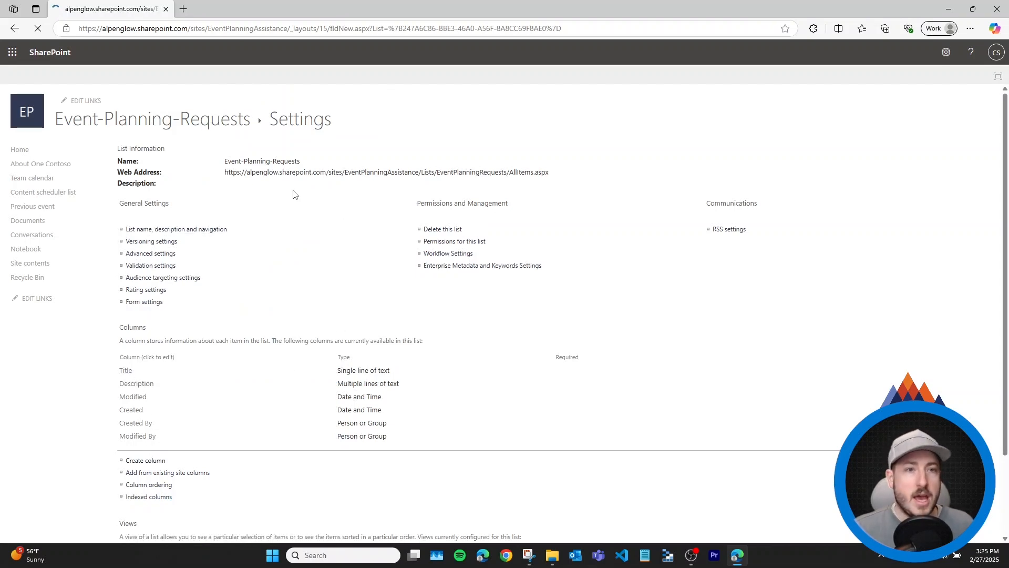
{"action": "type", "text": "D"}
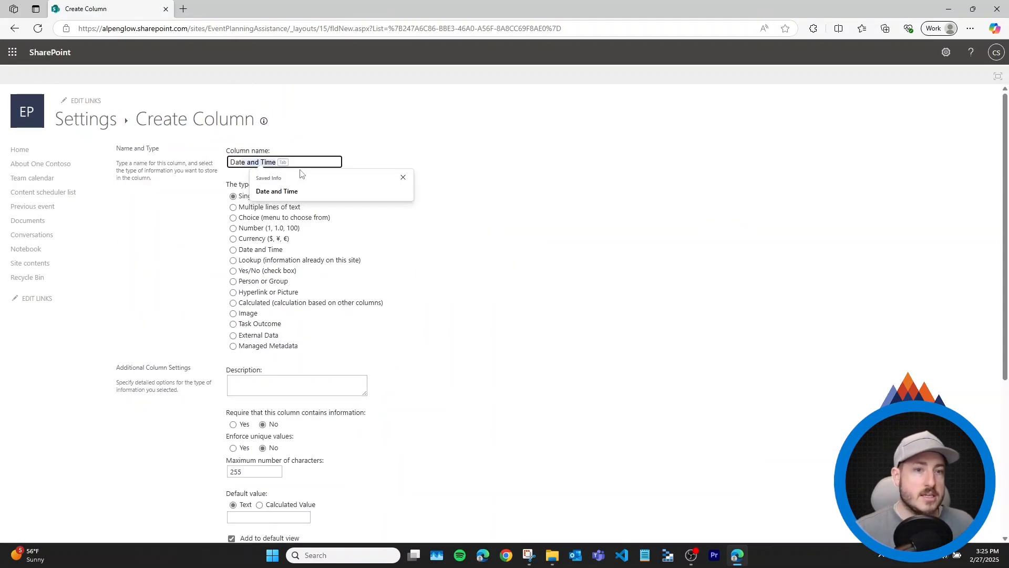
{"action": "left_click", "coordinate": [326, 188]}
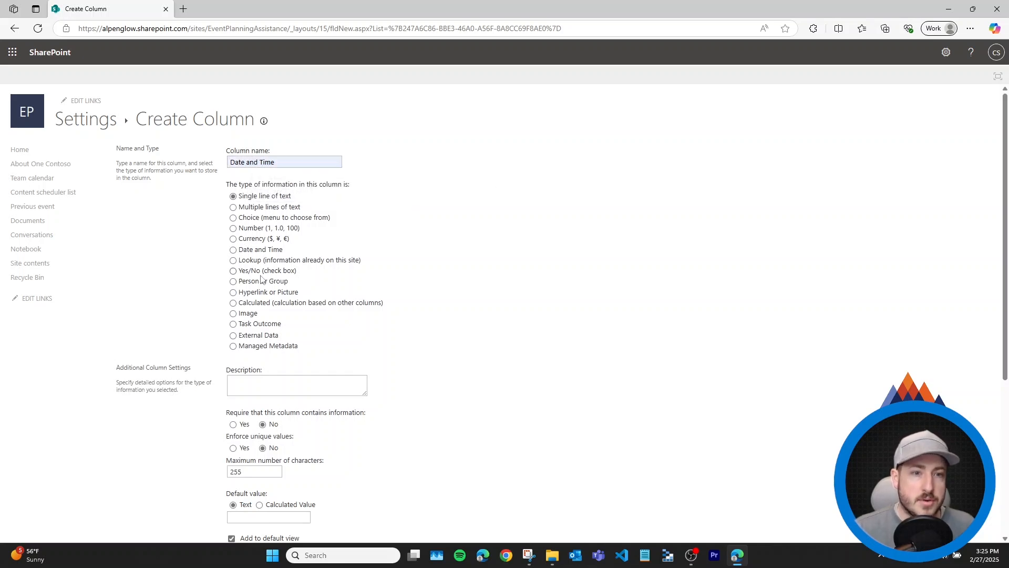
{"action": "left_click", "coordinate": [247, 250]}
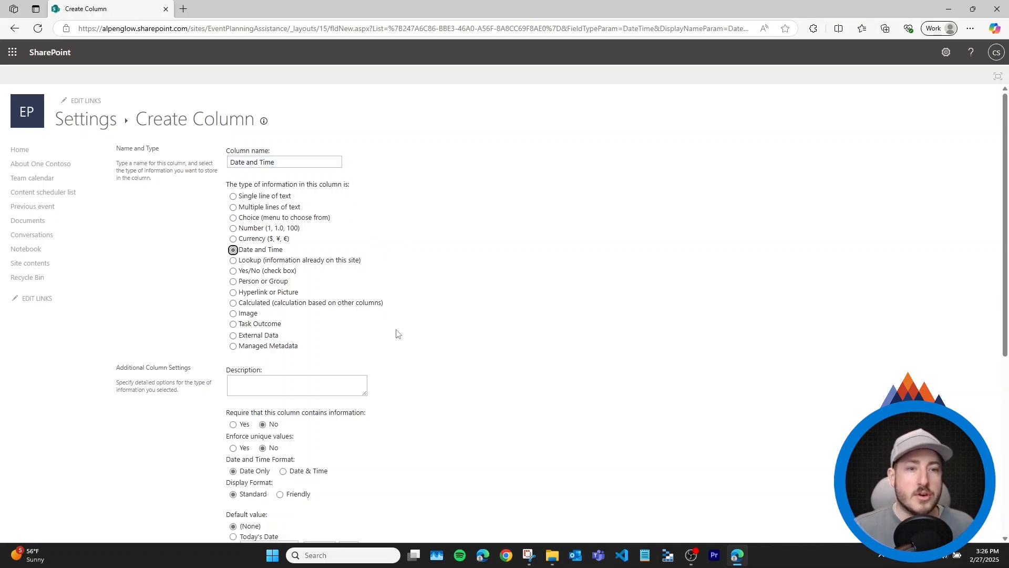
{"action": "scroll", "coordinate": [436, 330], "scroll_direction": "down", "scroll_amount": 2}
{"action": "scroll", "coordinate": [404, 322], "scroll_direction": "down", "scroll_amount": 1}
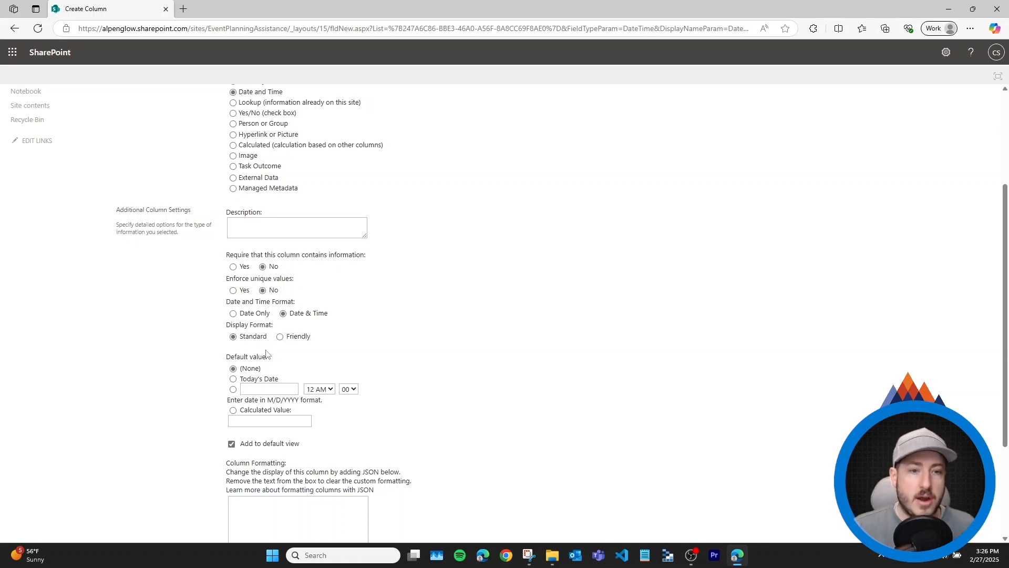
{"action": "scroll", "coordinate": [499, 356], "scroll_direction": "down", "scroll_amount": 2}
{"action": "scroll", "coordinate": [499, 357], "scroll_direction": "down", "scroll_amount": 1}
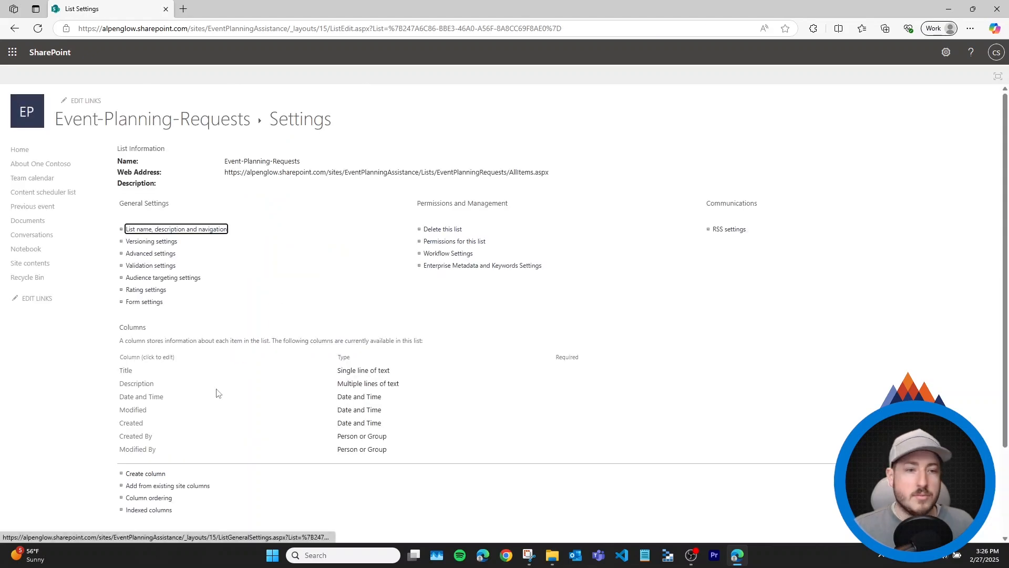
Begin a new column named Type of Event with the Choice (menu to choose from) type
{"action": "left_click", "coordinate": [150, 474]}
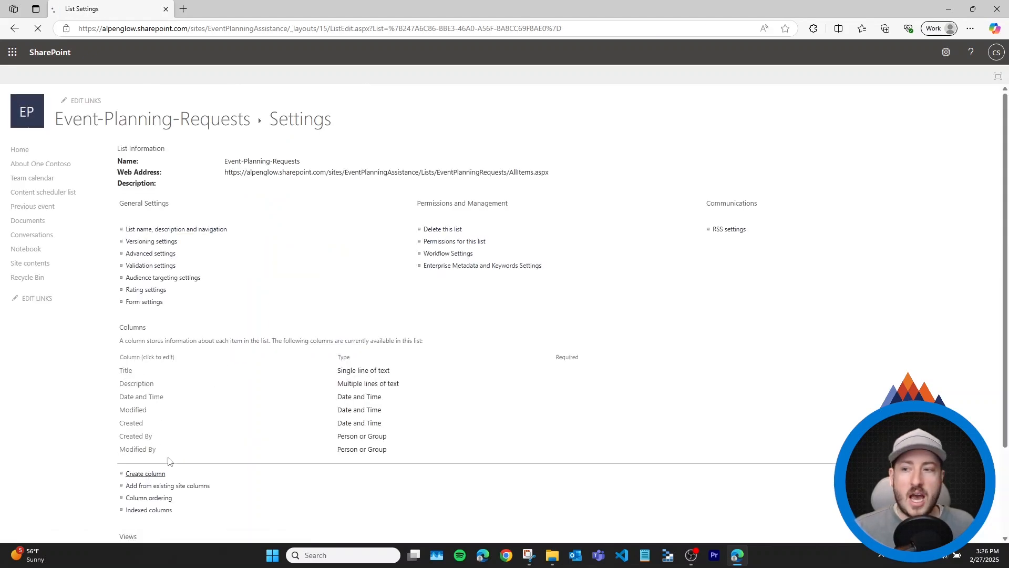
{"action": "type", "text": "T"}
{"action": "key", "text": "BackSpace"}
{"action": "key", "text": "Down"}
{"action": "key", "text": "Return"}
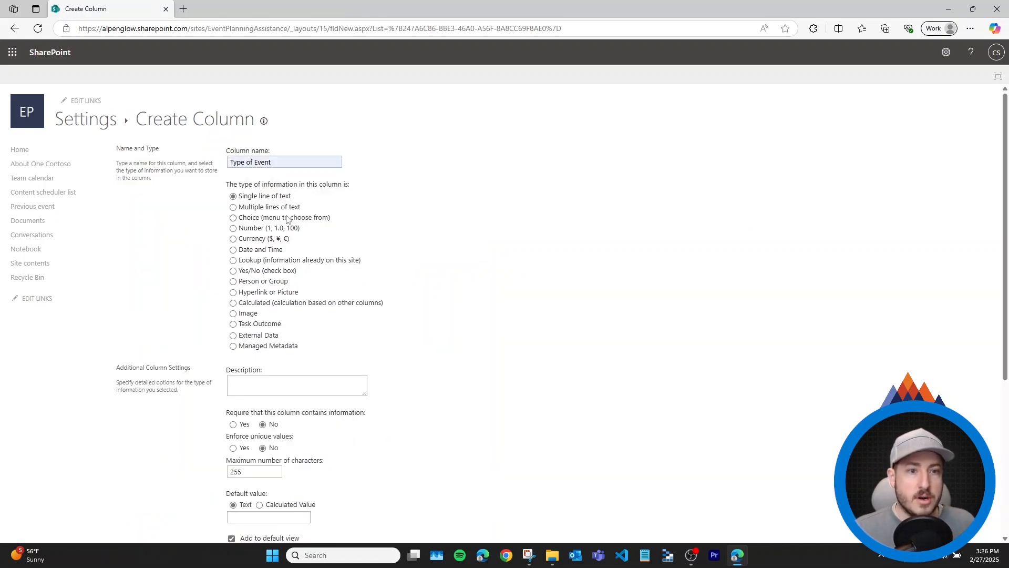
{"action": "left_click", "coordinate": [251, 215]}
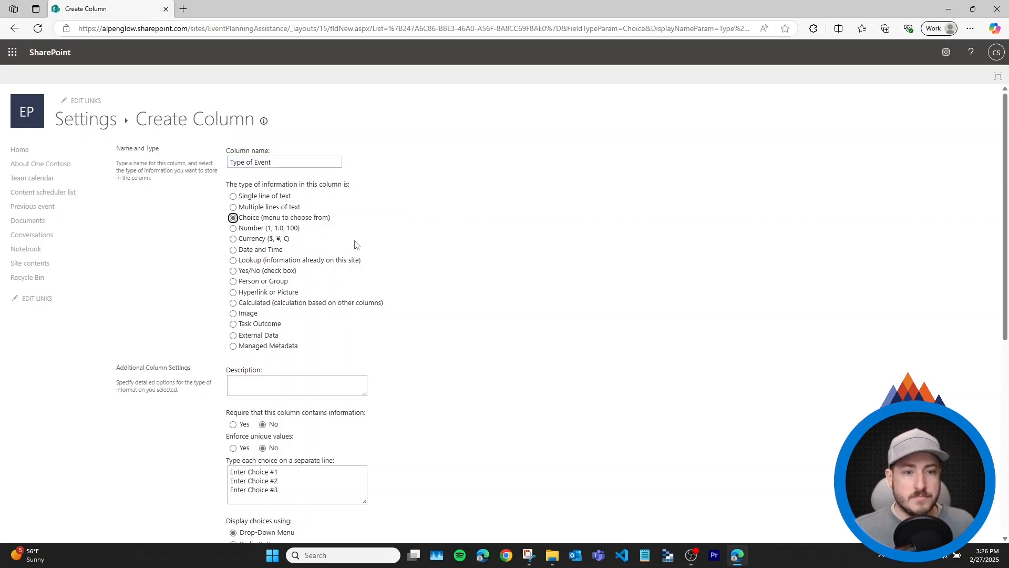
Replace the placeholder choices of the Type of Event column with Wedding, Anniversary Party and Birthday Party, one per line
{"action": "scroll", "coordinate": [418, 285], "scroll_direction": "down", "scroll_amount": 1}
{"action": "scroll", "coordinate": [420, 305], "scroll_direction": "down", "scroll_amount": 1}
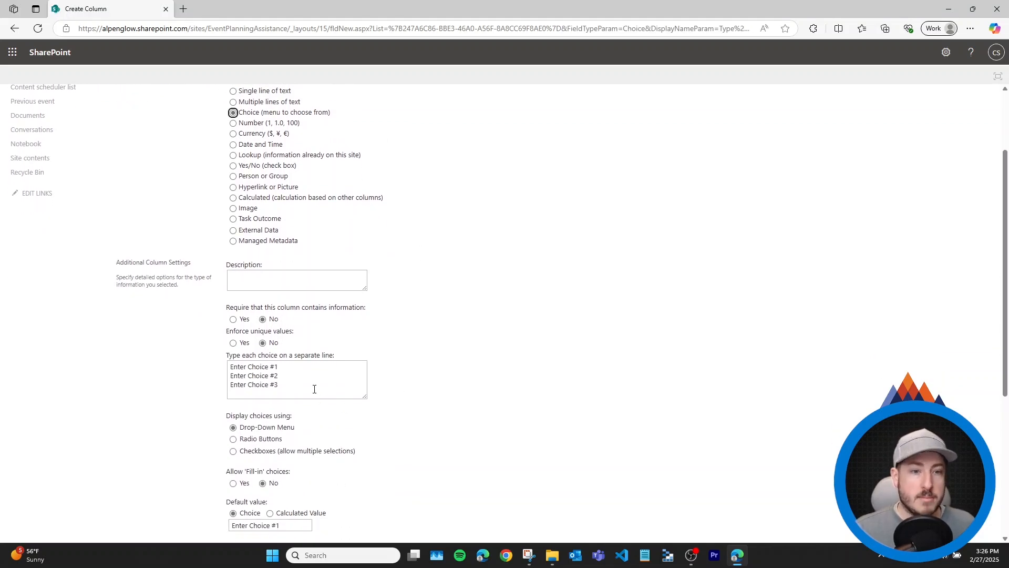
{"action": "left_click_drag", "start_coordinate": [314, 389], "coordinate": [132, 357]}
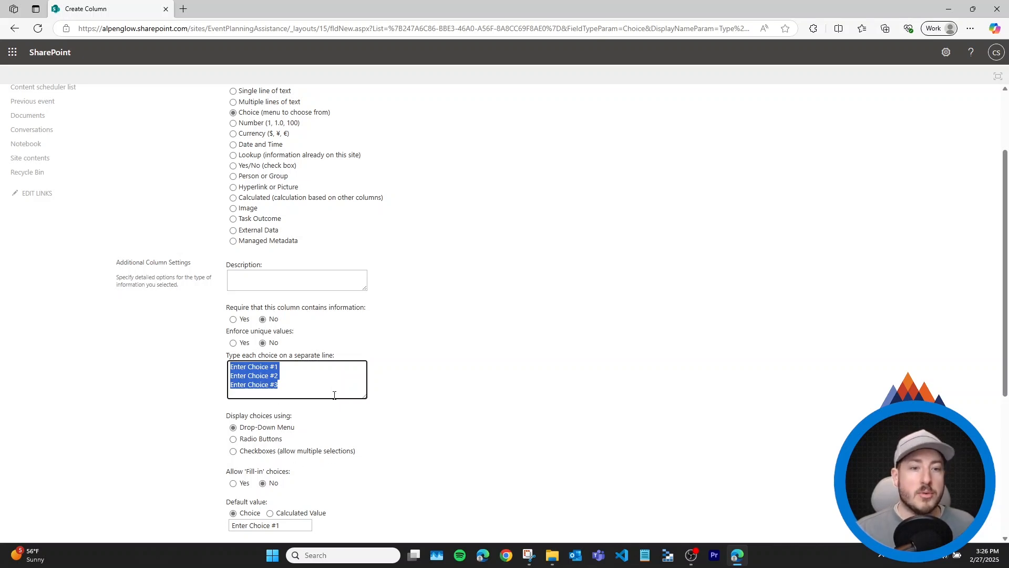
{"action": "key", "text": "BackSpace"}
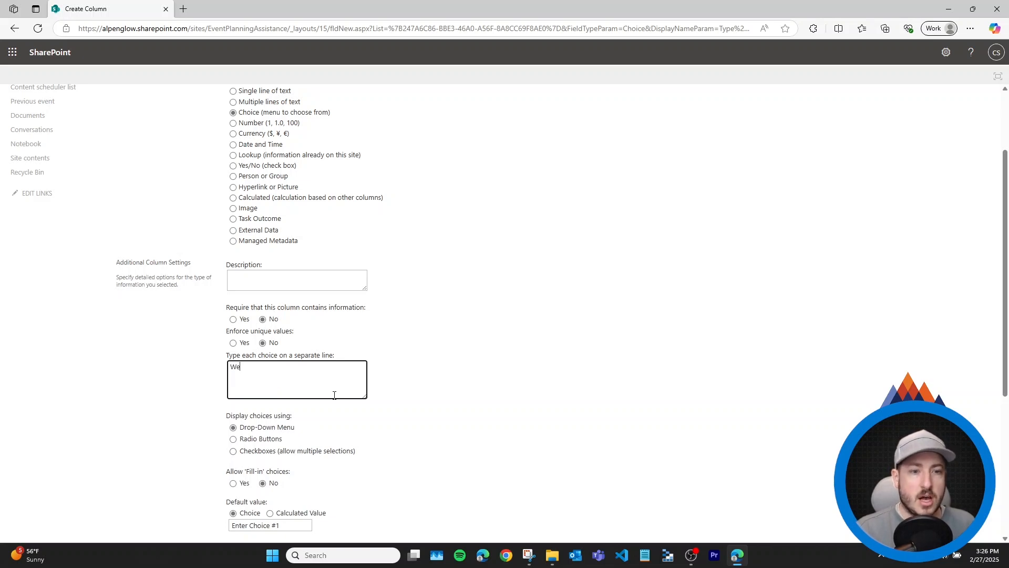
{"action": "type", "text": "Wedding Anniversary"}
{"action": "key", "text": "Tab"}
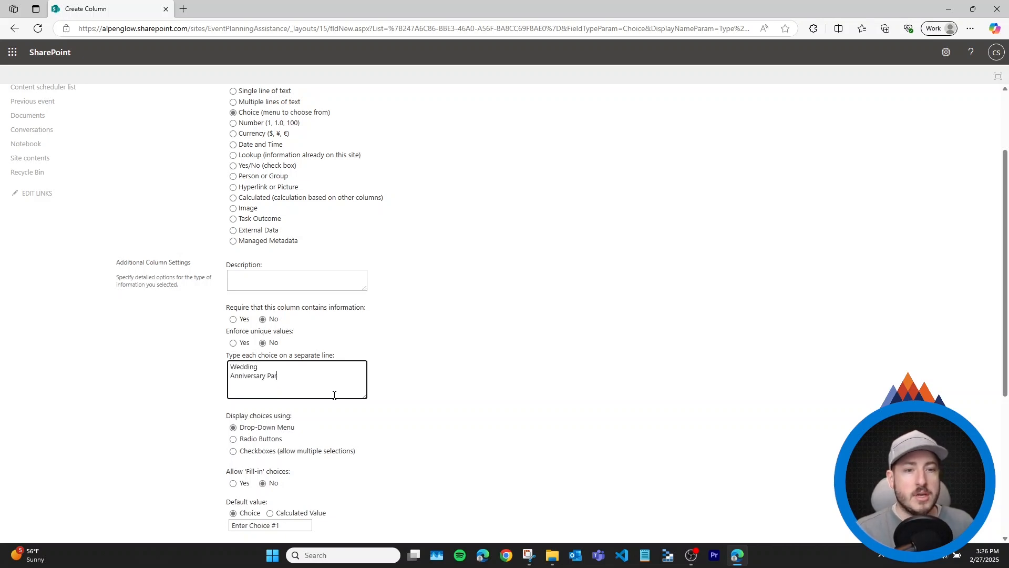
{"action": "type", "text": "Party Birthday Party"}
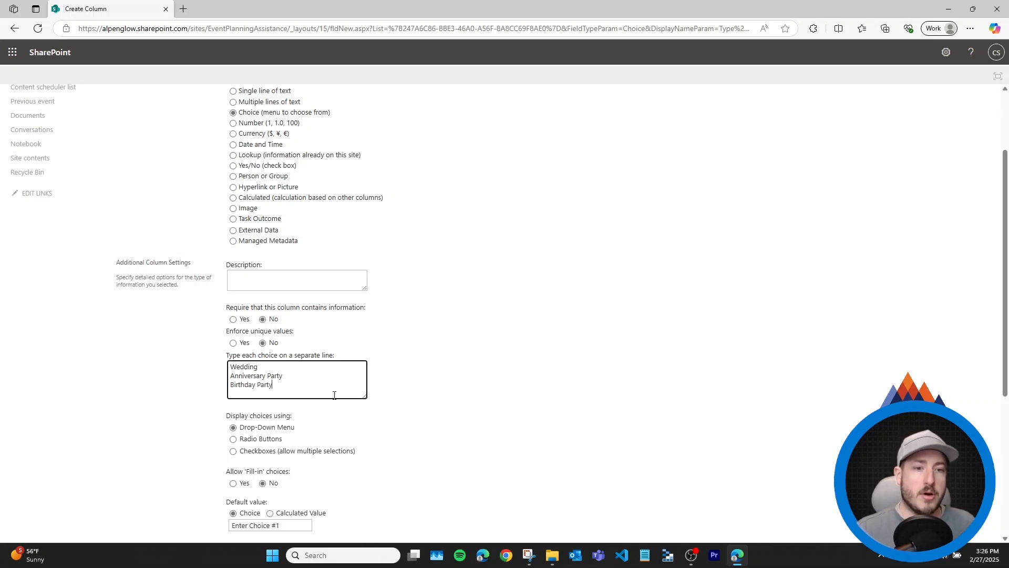
Clear the default value of the Type of Event column and save the column, keeping the drop-down menu display
{"action": "scroll", "coordinate": [291, 437], "scroll_direction": "down", "scroll_amount": 1}
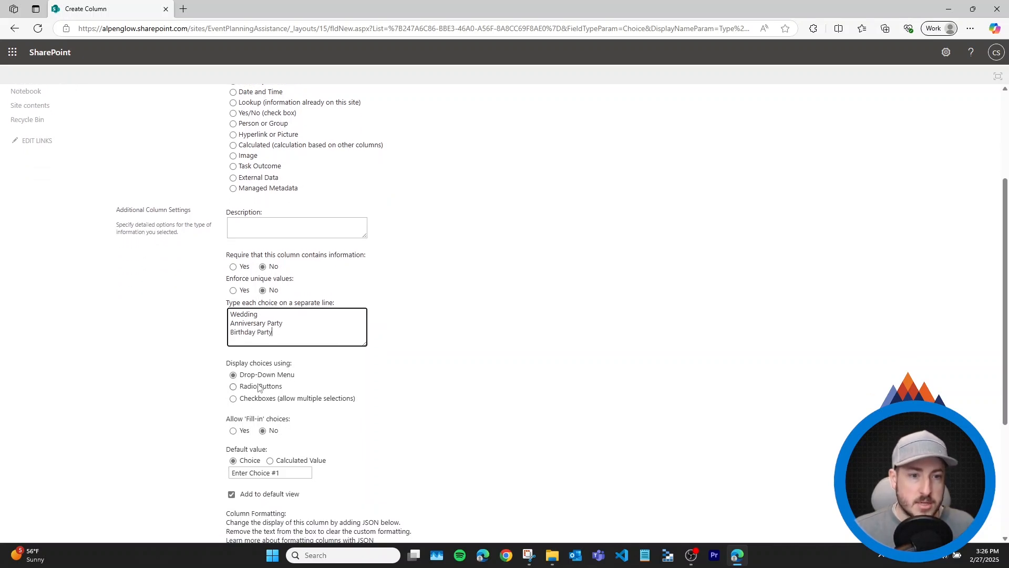
{"action": "scroll", "coordinate": [319, 385], "scroll_direction": "down", "scroll_amount": 1}
{"action": "left_click", "coordinate": [269, 416]}
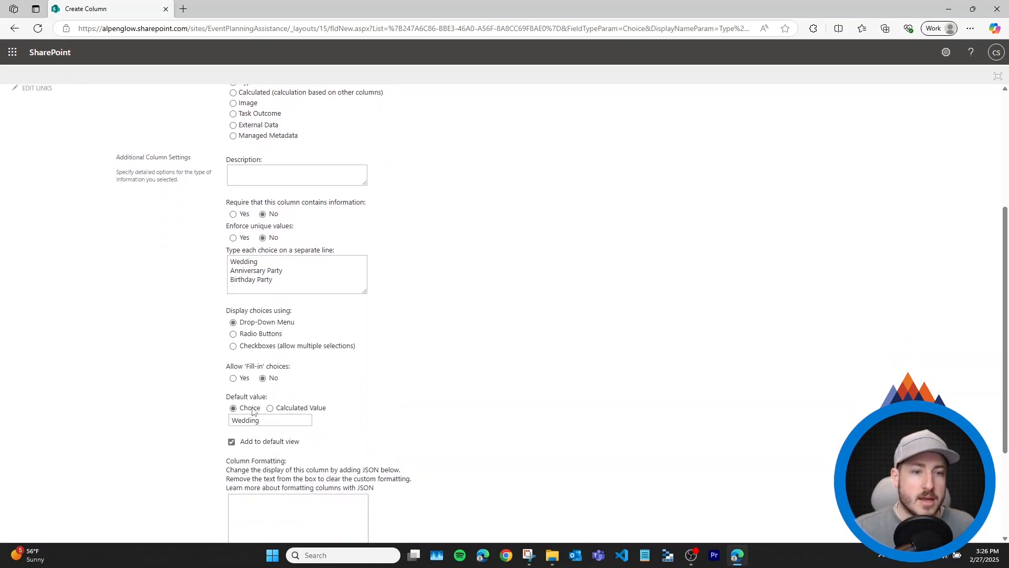
{"action": "left_click_drag", "start_coordinate": [286, 420], "coordinate": [212, 409]}
{"action": "key", "text": "BackSpace"}
{"action": "left_click", "coordinate": [374, 378]}
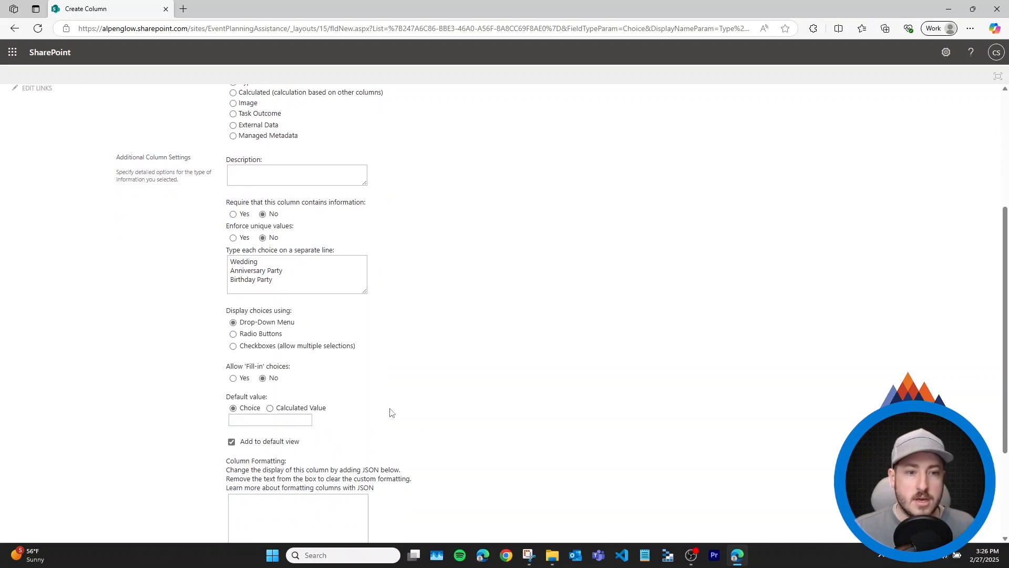
{"action": "scroll", "coordinate": [371, 415], "scroll_direction": "down", "scroll_amount": 1}
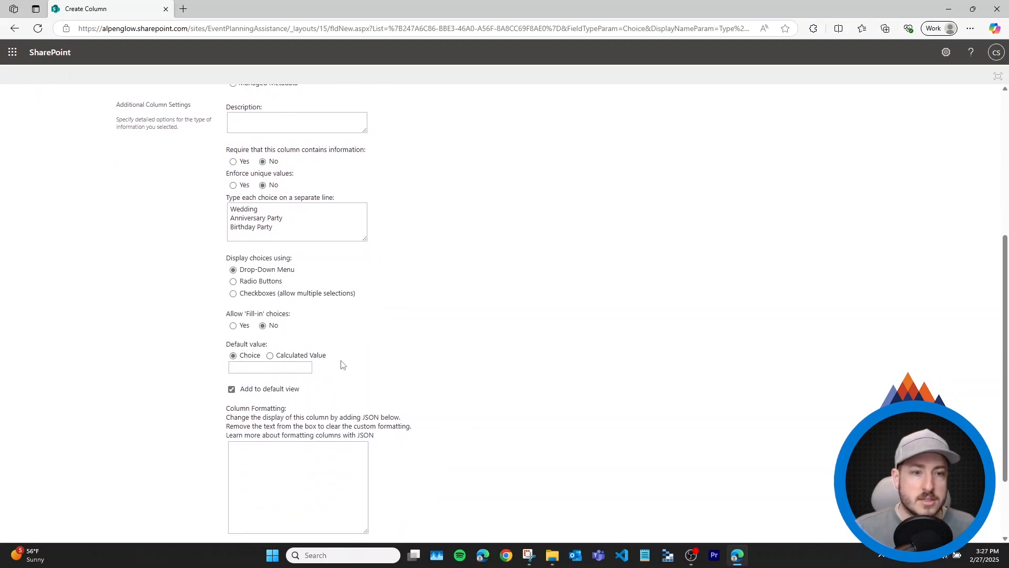
{"action": "scroll", "coordinate": [471, 368], "scroll_direction": "down", "scroll_amount": 2}
{"action": "key", "text": "Return"}
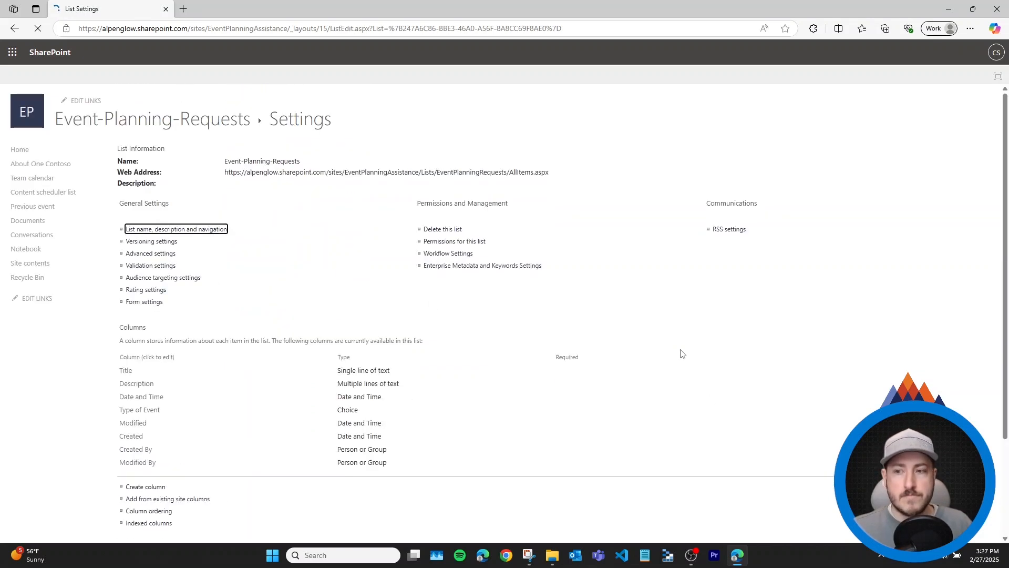
Create a column named Number of Guests of the Number type with the default settings
{"action": "scroll", "coordinate": [339, 340], "scroll_direction": "down", "scroll_amount": 2}
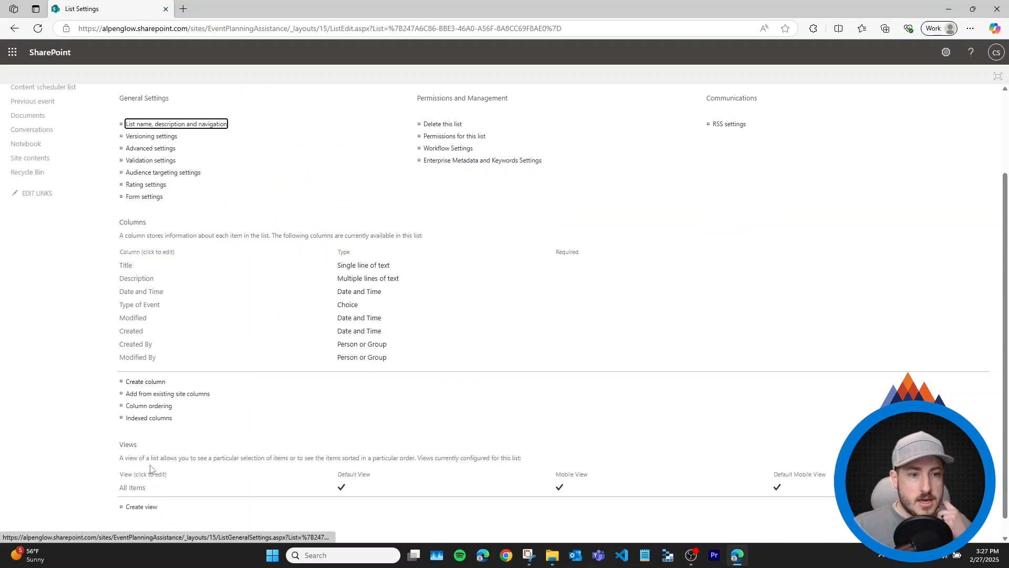
{"action": "left_click", "coordinate": [153, 380]}
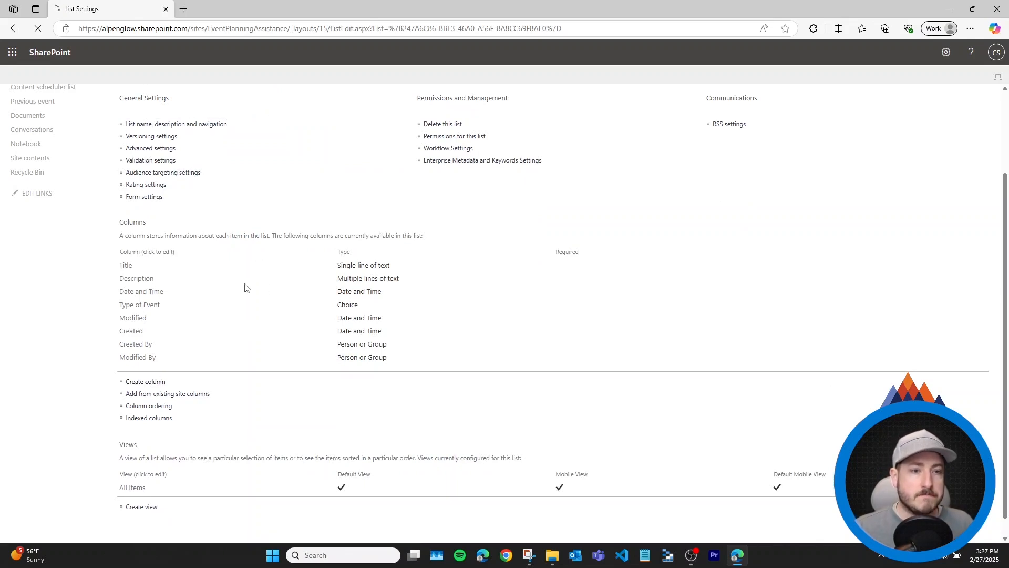
{"action": "left_click", "coordinate": [239, 163]}
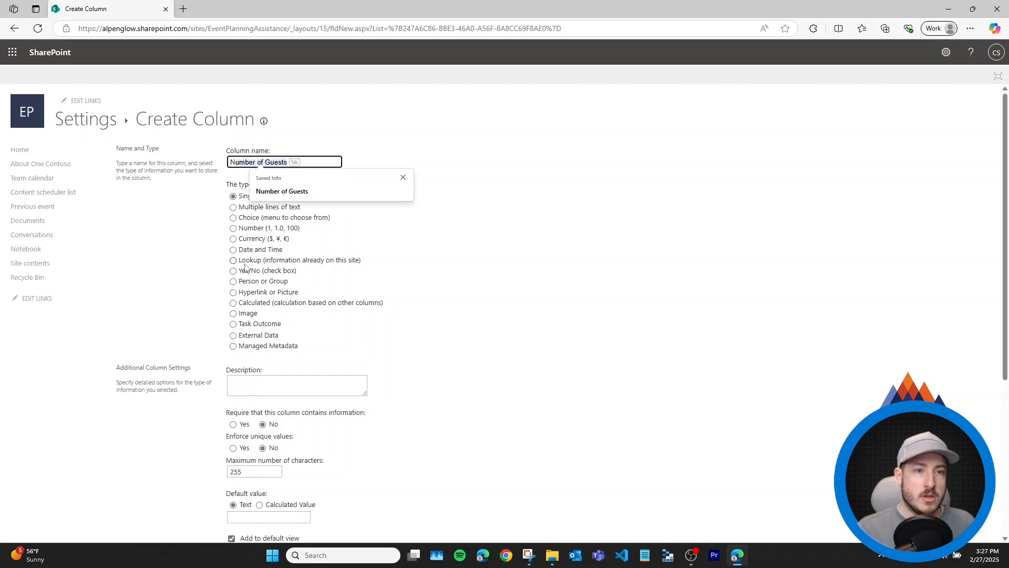
{"action": "left_click", "coordinate": [252, 191]}
{"action": "left_click", "coordinate": [252, 228]}
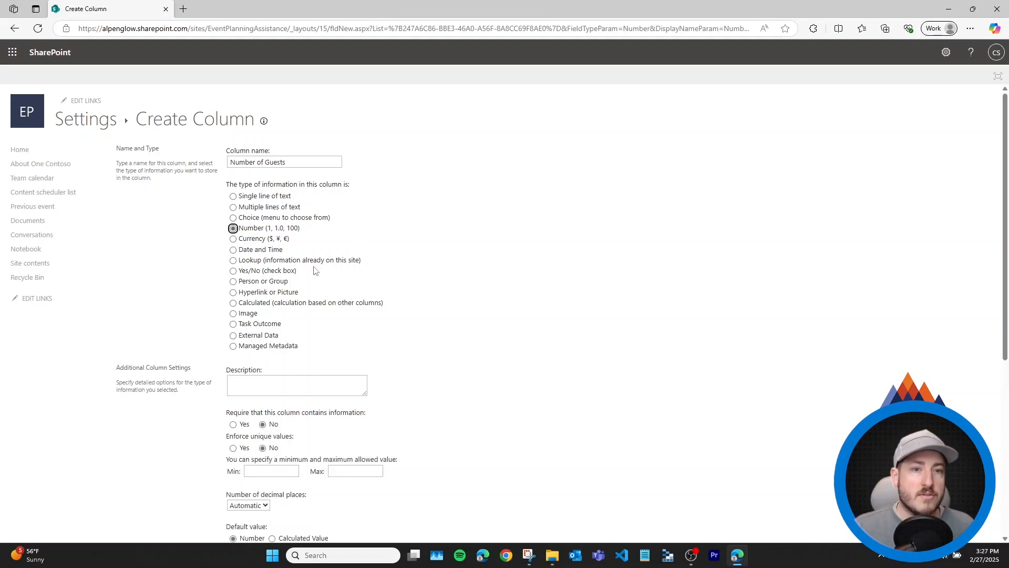
{"action": "left_click", "coordinate": [444, 256]}
{"action": "scroll", "coordinate": [420, 273], "scroll_direction": "down", "scroll_amount": 2}
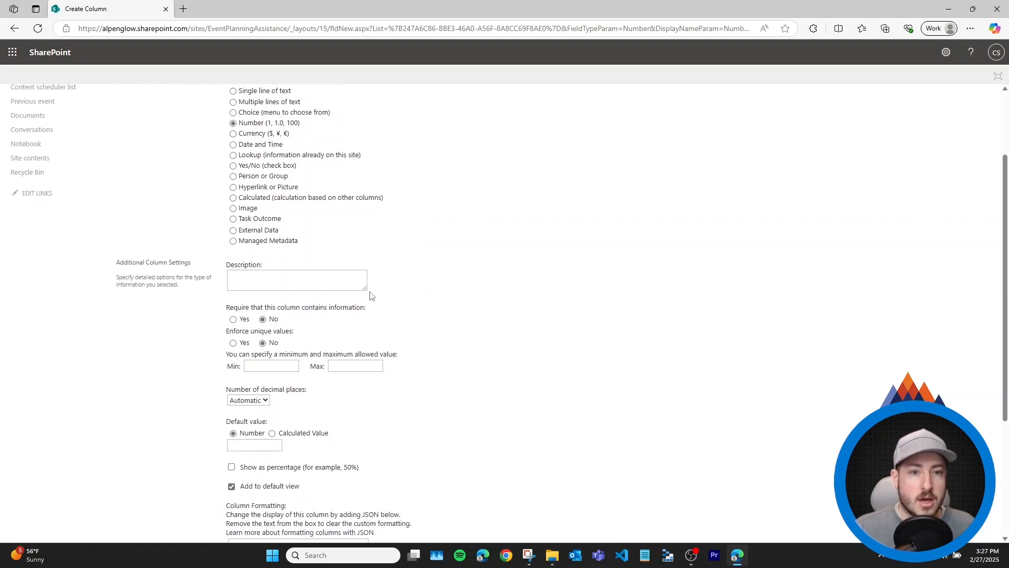
{"action": "scroll", "coordinate": [253, 294], "scroll_direction": "down", "scroll_amount": 1}
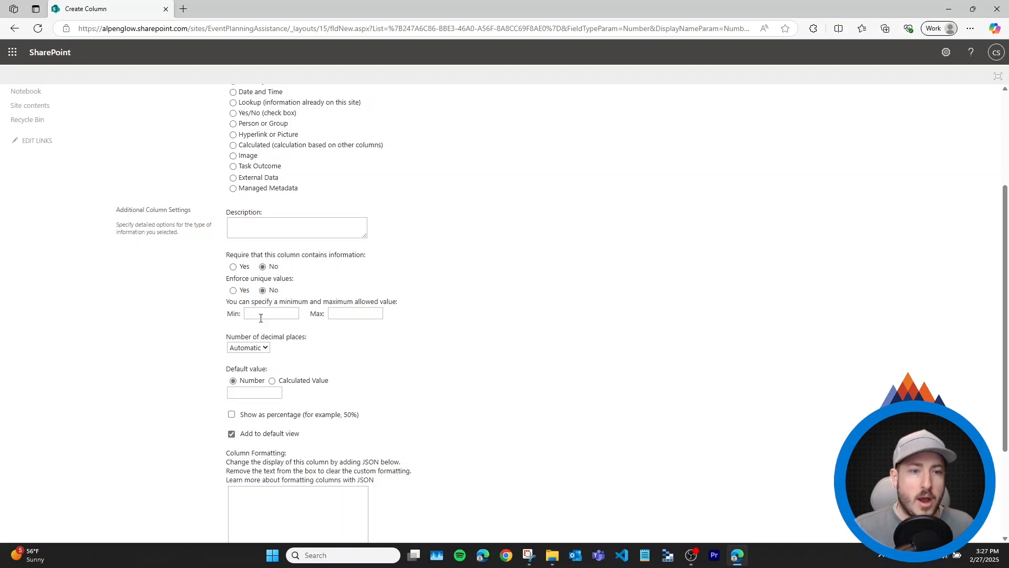
{"action": "scroll", "coordinate": [447, 331], "scroll_direction": "down", "scroll_amount": 3}
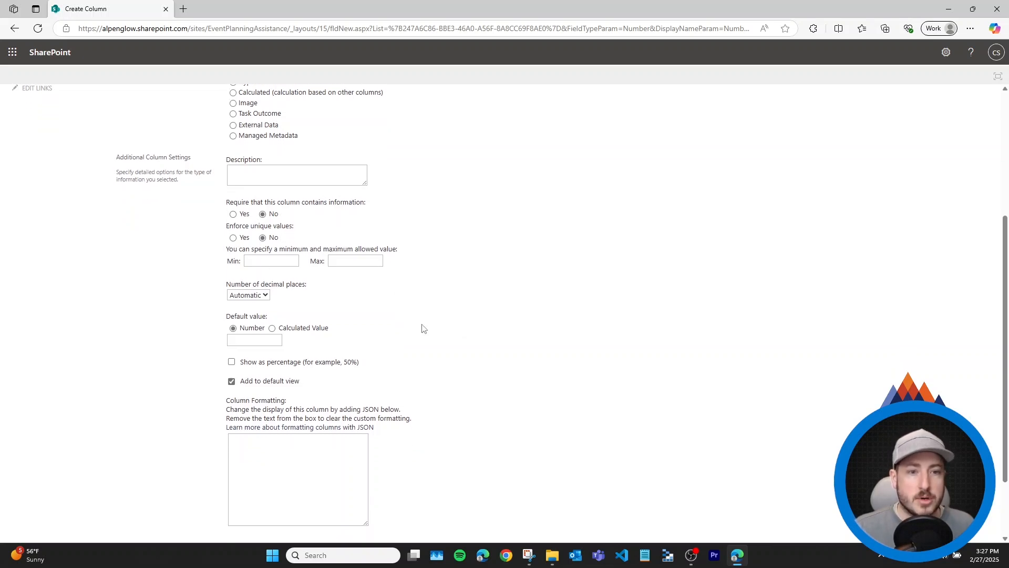
{"action": "key", "text": "Return"}
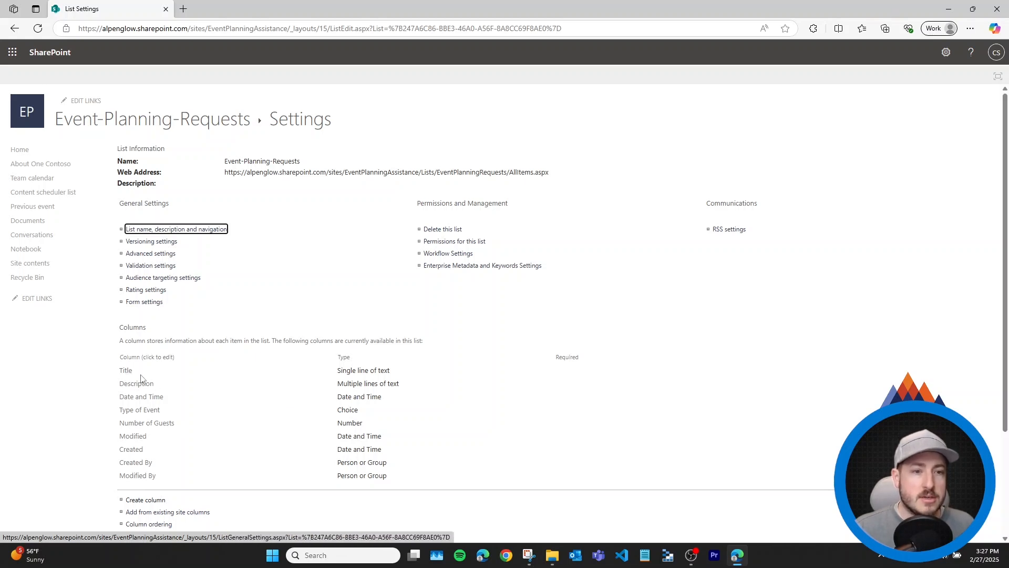
Rename the list's Title column as Event Title and save the change
{"action": "left_click", "coordinate": [127, 373]}
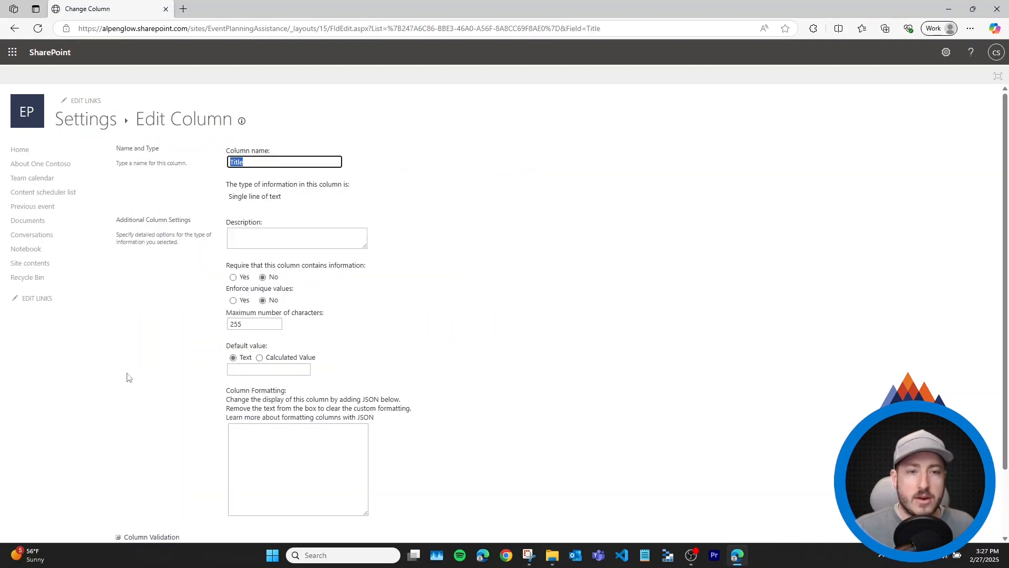
{"action": "key", "text": "Home"}
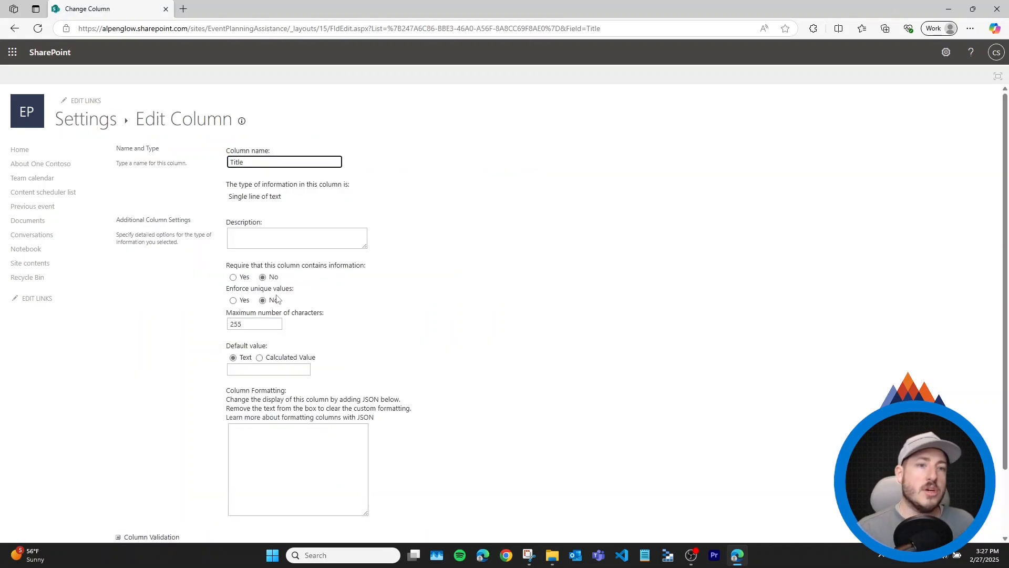
{"action": "type", "text": "Event"}
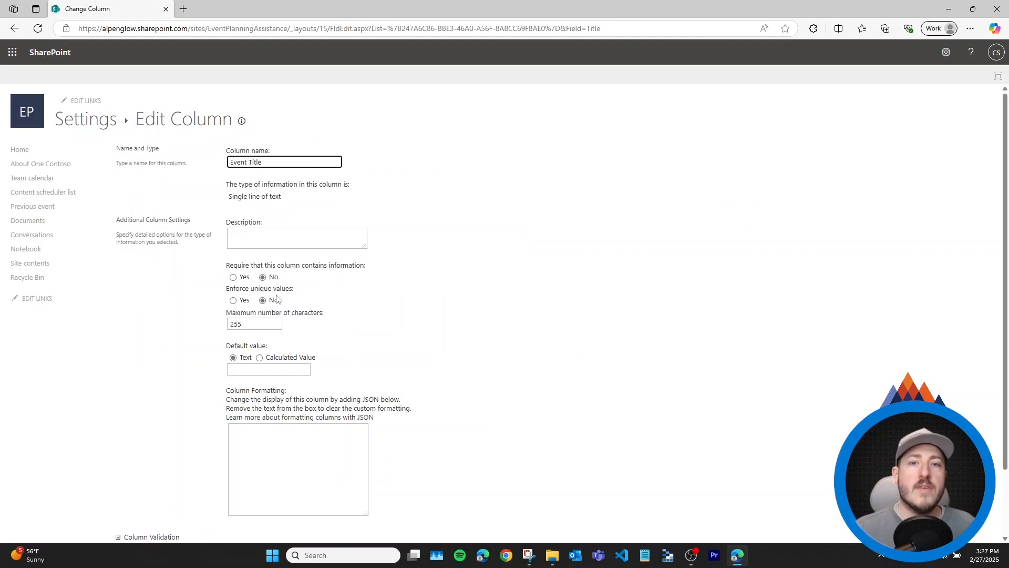
{"action": "scroll", "coordinate": [436, 265], "scroll_direction": "down", "scroll_amount": 2}
{"action": "scroll", "coordinate": [427, 275], "scroll_direction": "up", "scroll_amount": 2}
{"action": "scroll", "coordinate": [419, 282], "scroll_direction": "down", "scroll_amount": 2}
{"action": "scroll", "coordinate": [469, 292], "scroll_direction": "up", "scroll_amount": 3}
{"action": "scroll", "coordinate": [817, 473], "scroll_direction": "down", "scroll_amount": 2}
{"action": "key", "text": "Return"}
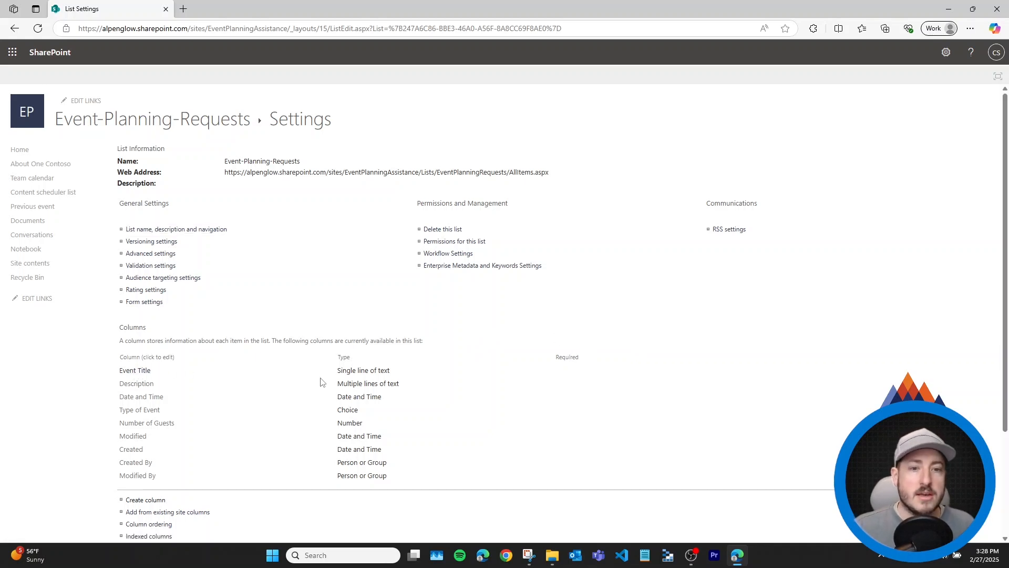
{"action": "scroll", "coordinate": [546, 319], "scroll_direction": "down", "scroll_amount": 2}
{"action": "scroll", "coordinate": [536, 321], "scroll_direction": "up", "scroll_amount": 2}
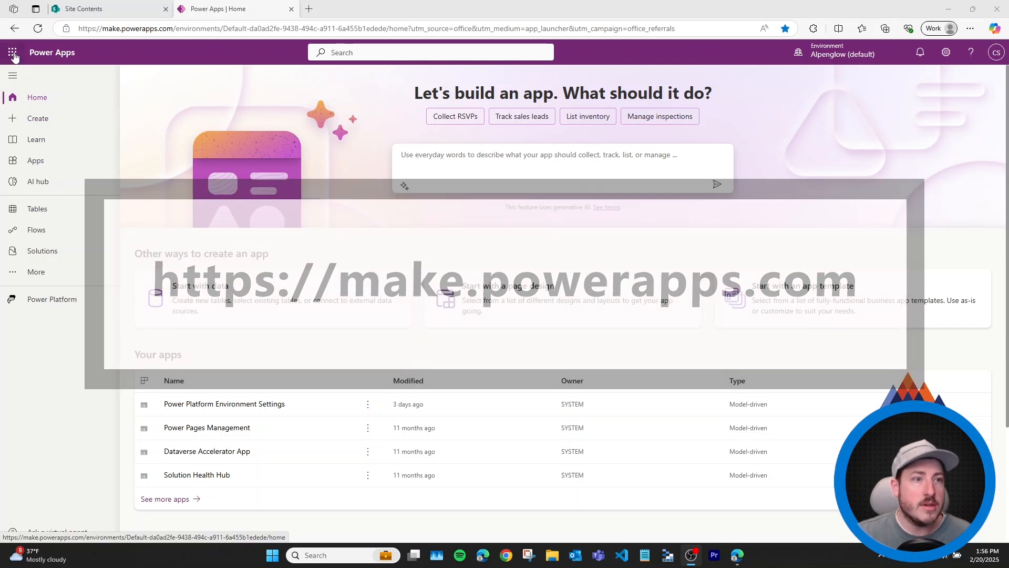
{"action": "left_click", "coordinate": [13, 52]}
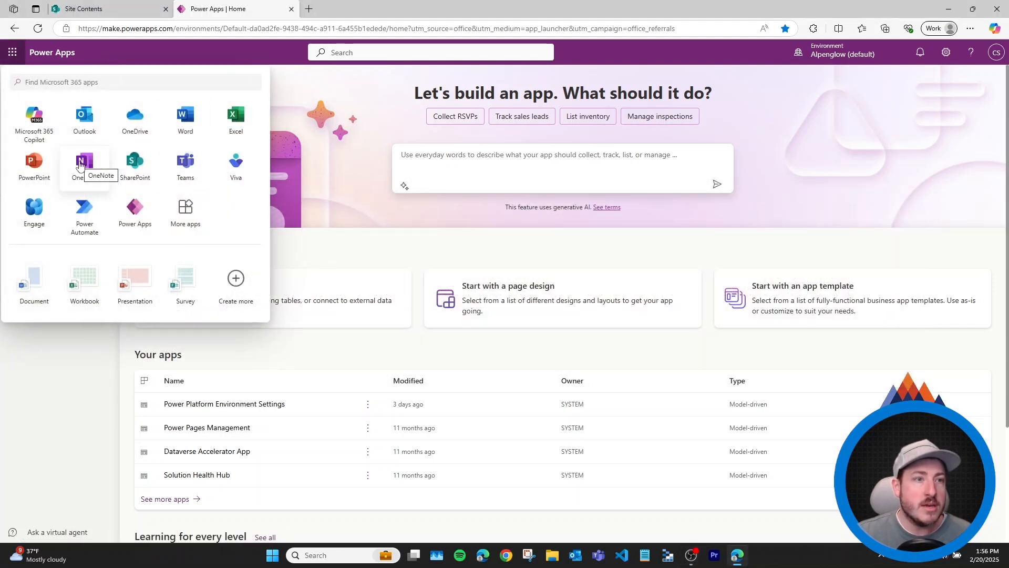
{"action": "left_click", "coordinate": [342, 249]}
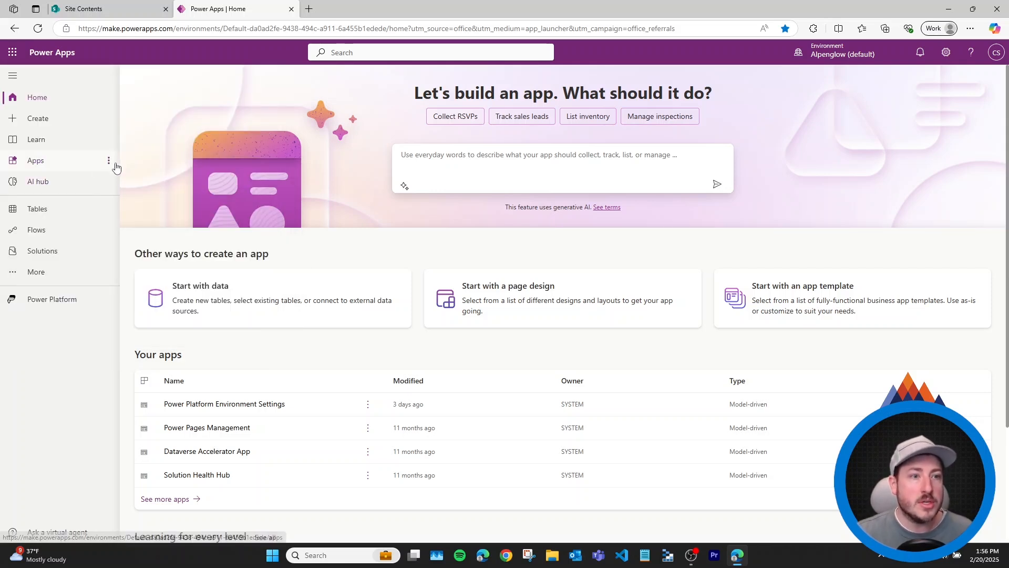
{"action": "left_click", "coordinate": [12, 52]}
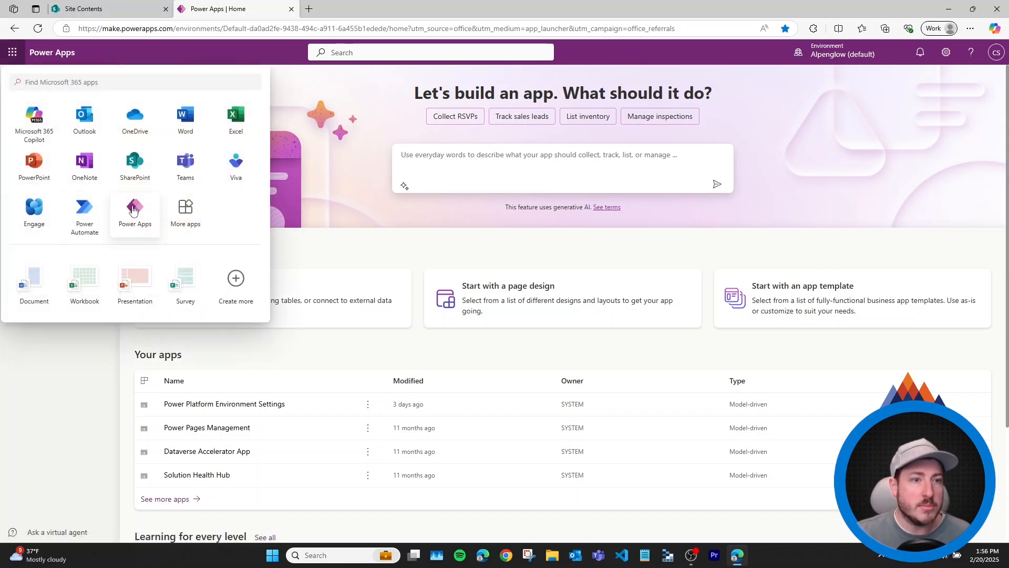
{"action": "left_click", "coordinate": [324, 248]}
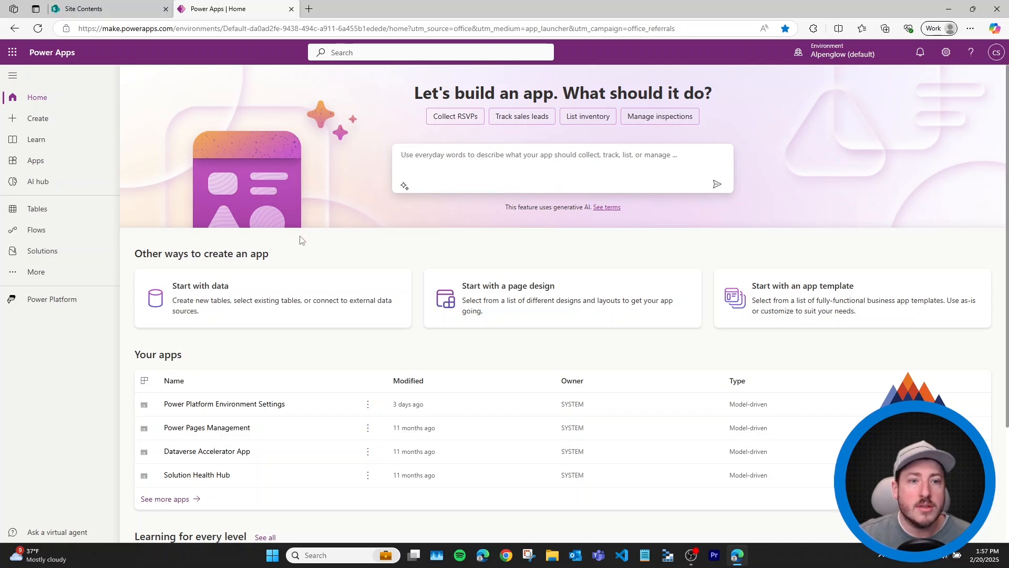
Open the Apps page in Power Apps
{"action": "left_click", "coordinate": [59, 160]}
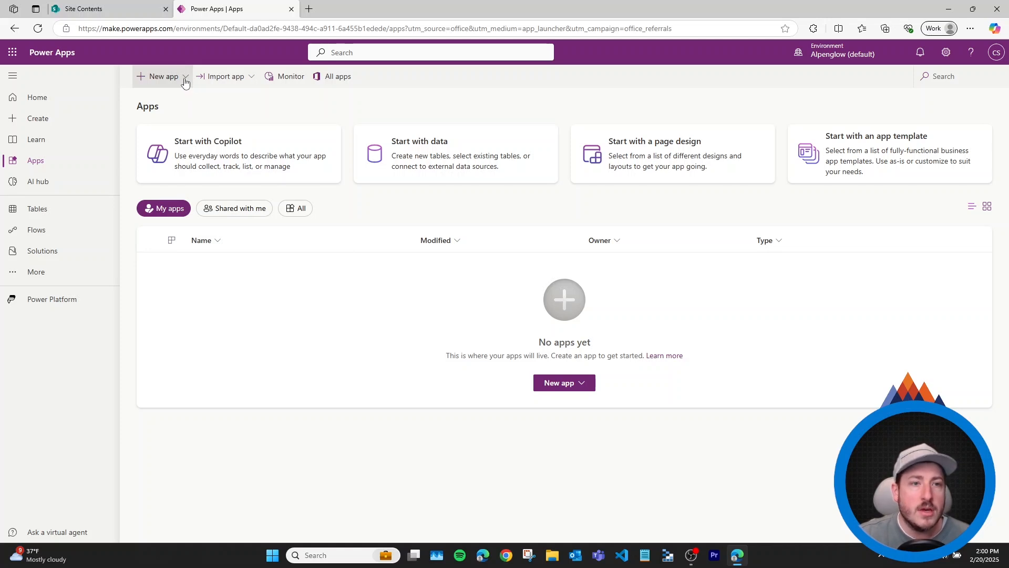
{"action": "left_click", "coordinate": [185, 78]}
{"action": "left_click", "coordinate": [538, 379]}
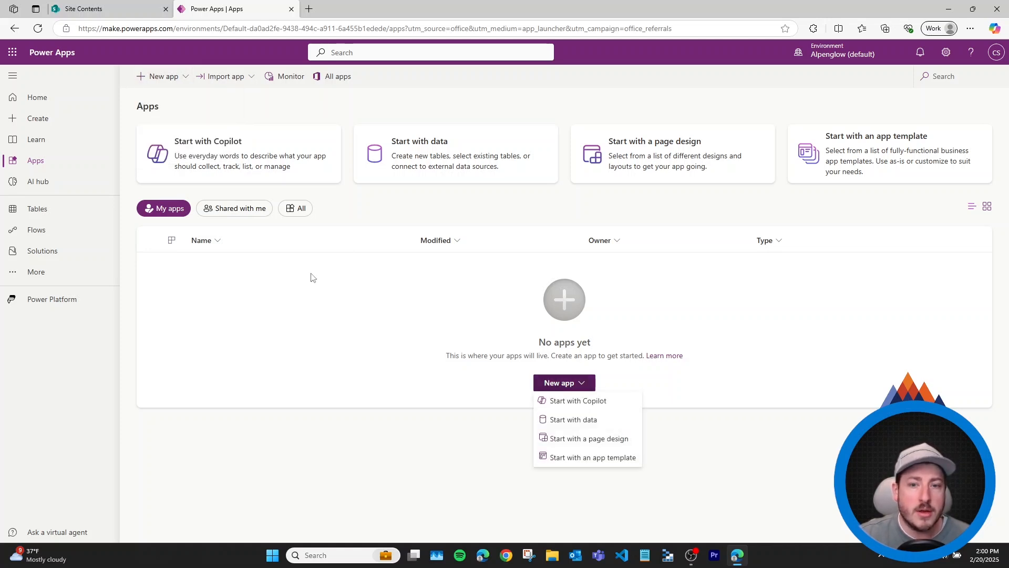
{"action": "left_click", "coordinate": [166, 77]}
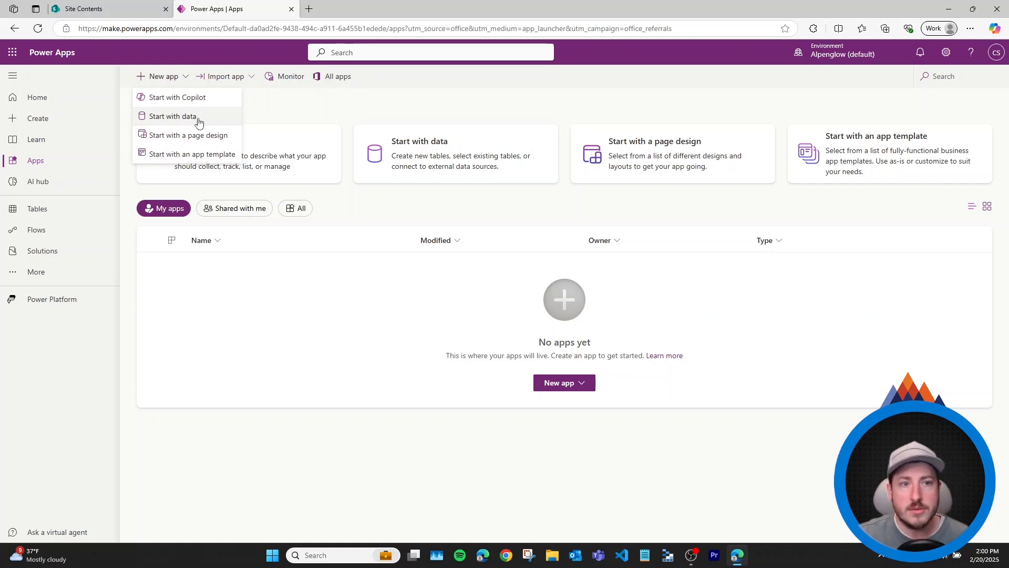
{"action": "left_click", "coordinate": [196, 155]}
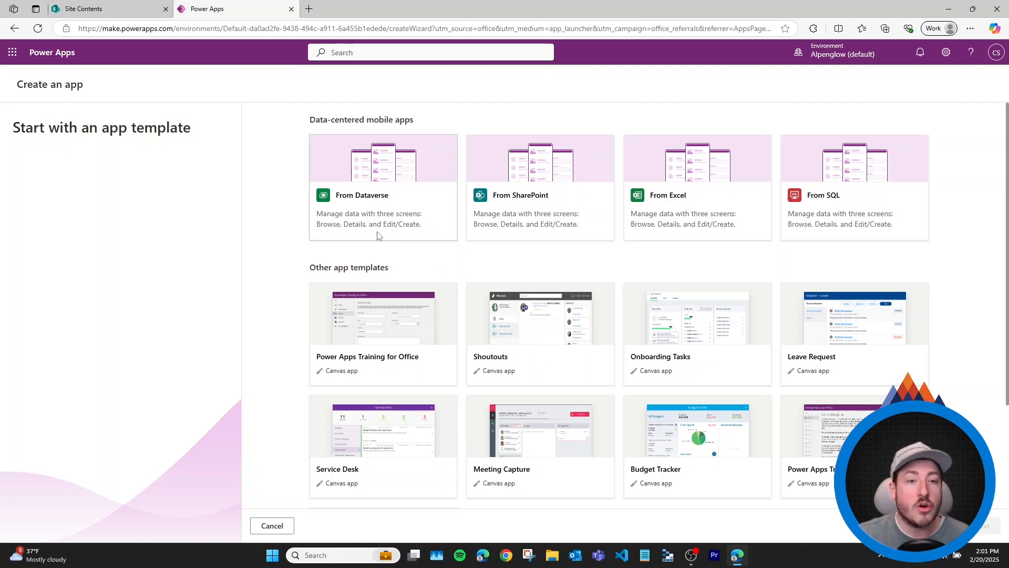
{"action": "left_click", "coordinate": [284, 527]}
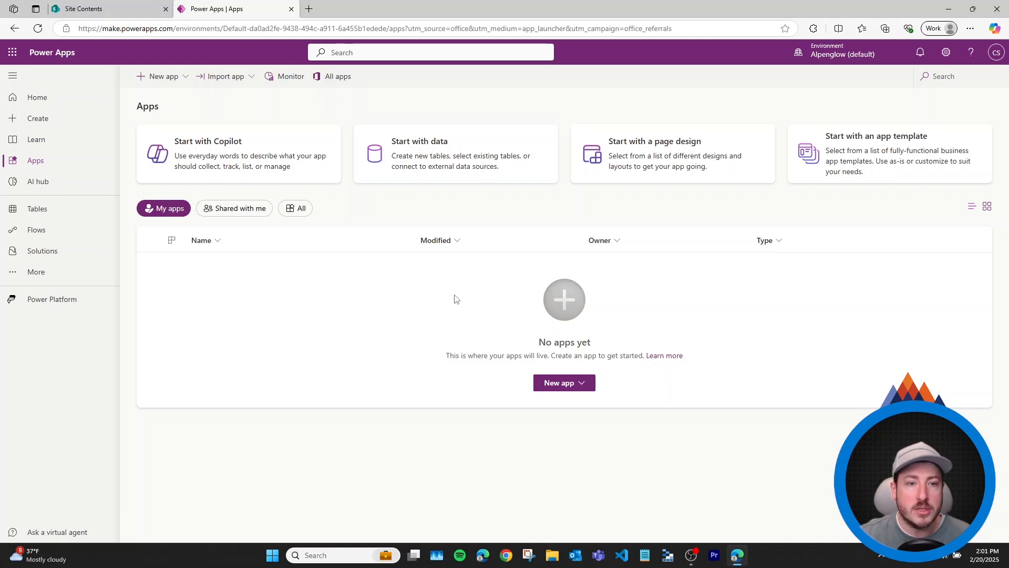
Create a new app from a page design, using the Blank canvas in Tablet format
{"action": "left_click", "coordinate": [572, 380]}
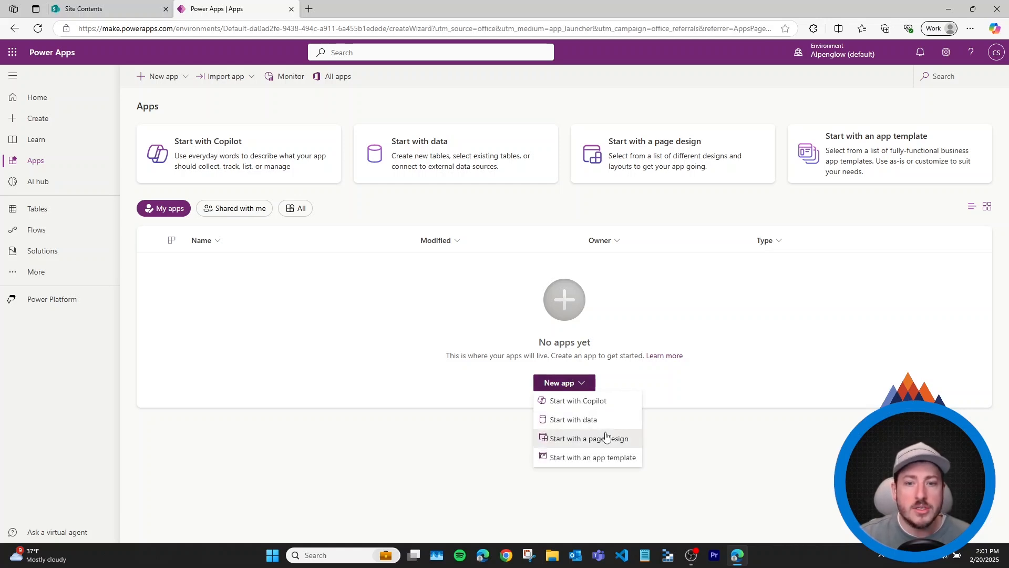
{"action": "left_click", "coordinate": [610, 438]}
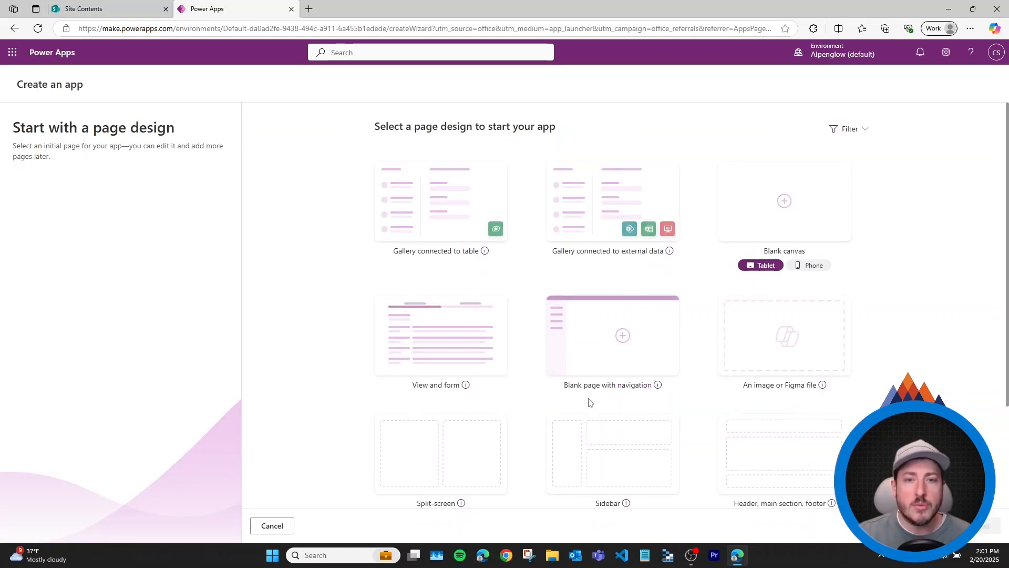
{"action": "left_click", "coordinate": [765, 215]}
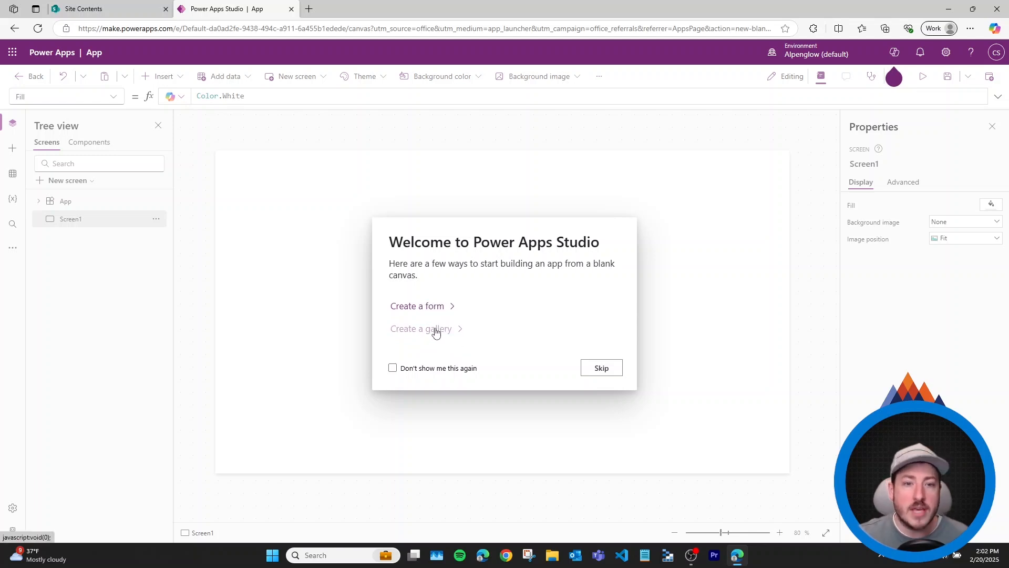
Dismiss the Power Apps Studio welcome message and opt out of seeing it again
{"action": "left_click", "coordinate": [393, 367]}
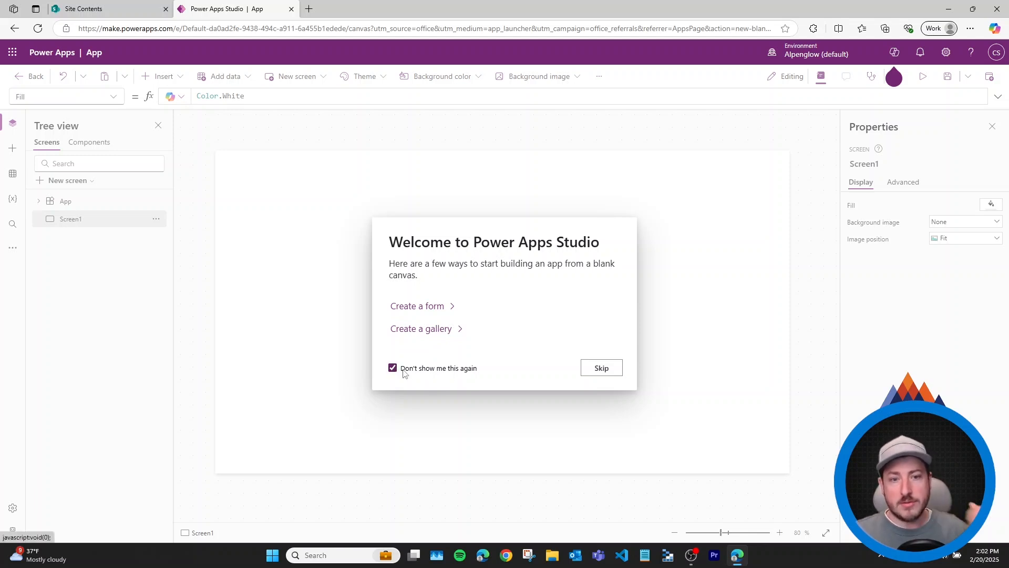
{"action": "left_click", "coordinate": [600, 370]}
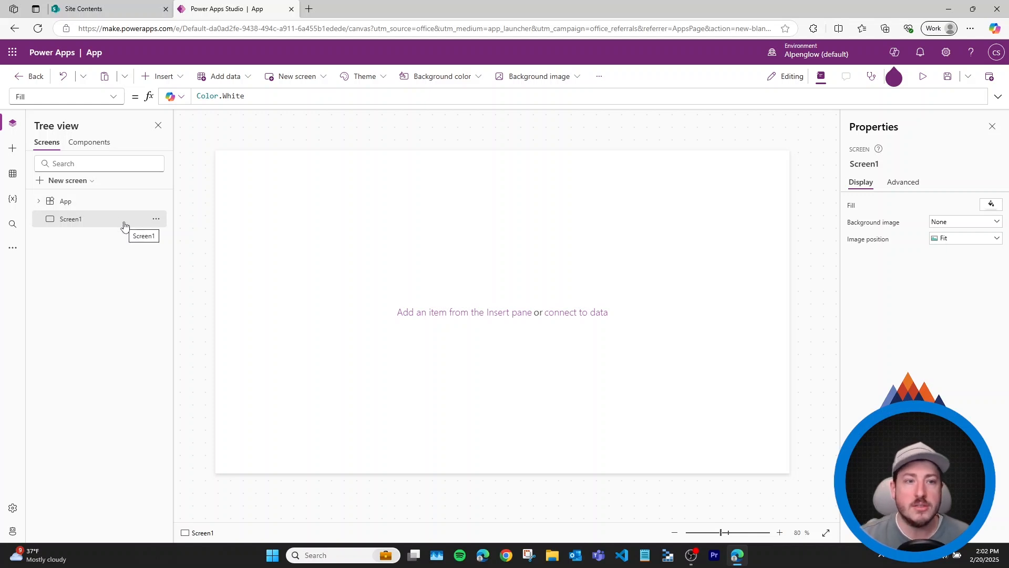
{"action": "mouse_move", "coordinate": [293, 233]}
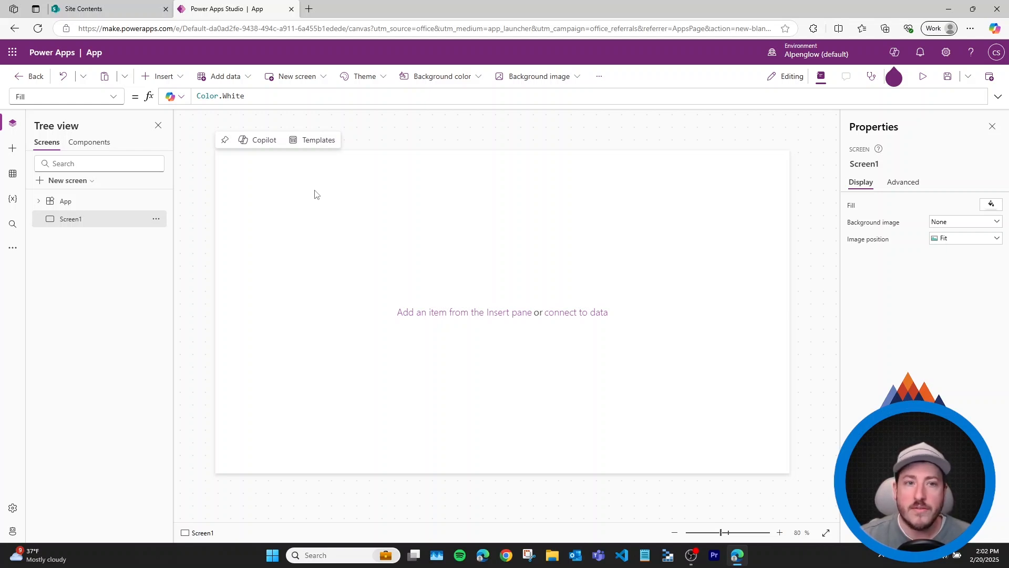
{"action": "left_click", "coordinate": [13, 175]}
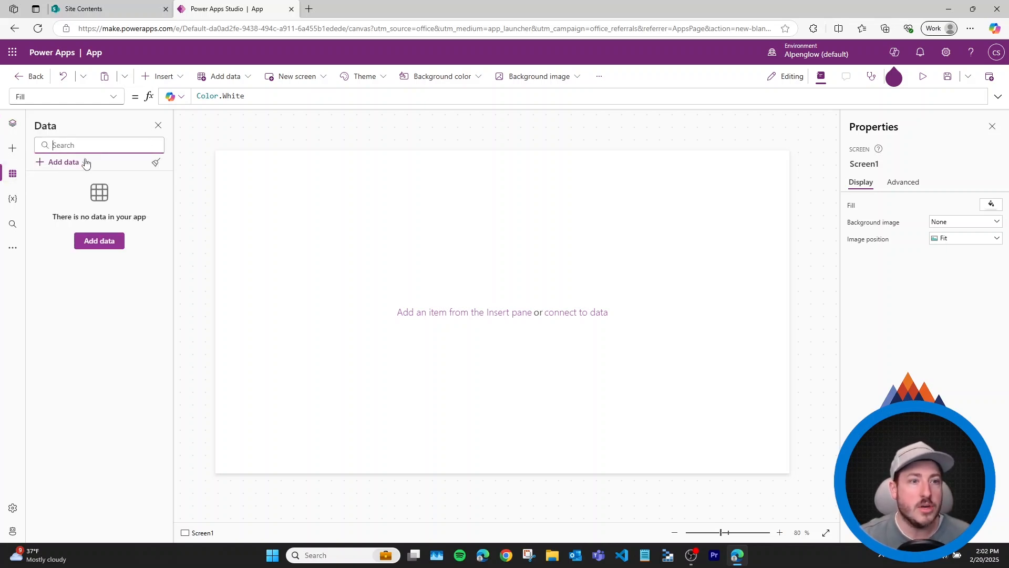
{"action": "left_click", "coordinate": [13, 123]}
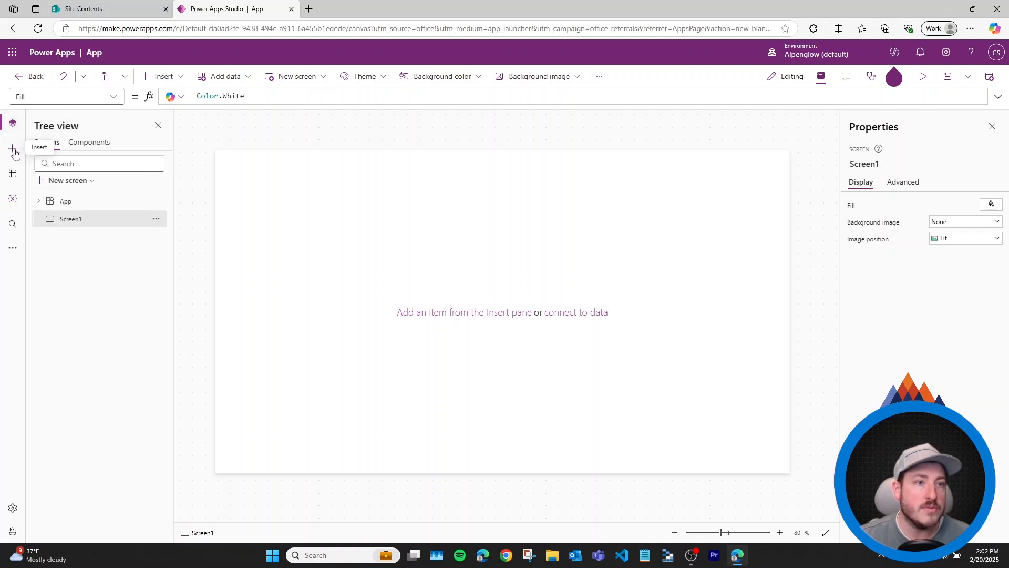
{"action": "left_click", "coordinate": [14, 148]}
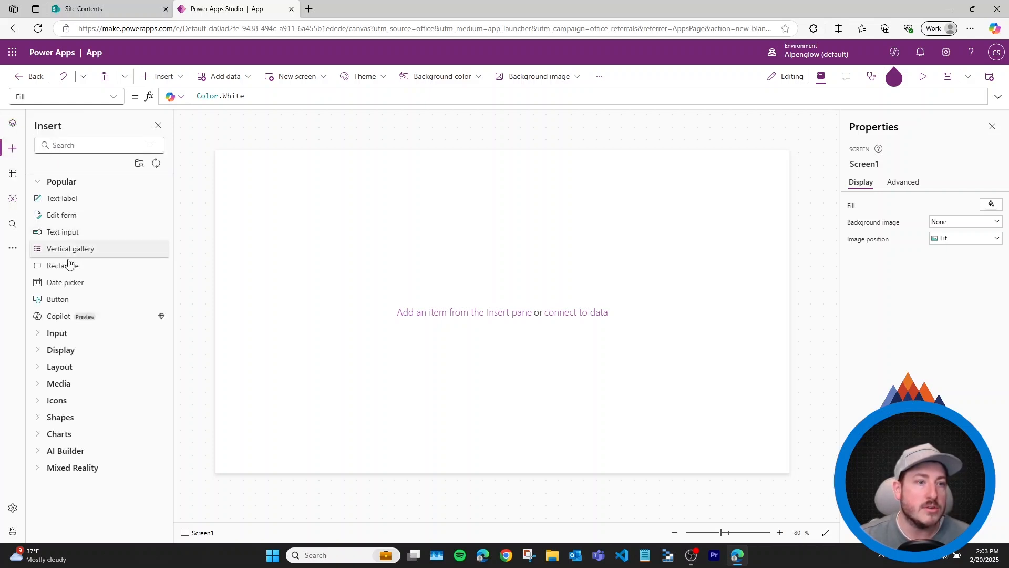
Search the data sources for SharePoint and connect to it directly through cloud services
{"action": "left_click", "coordinate": [13, 176]}
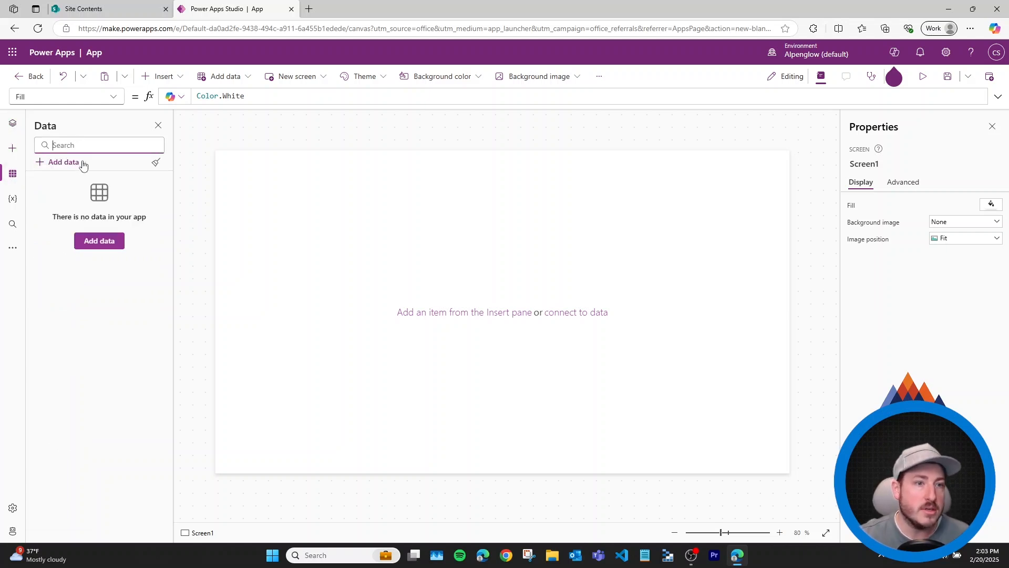
{"action": "left_click", "coordinate": [107, 245]}
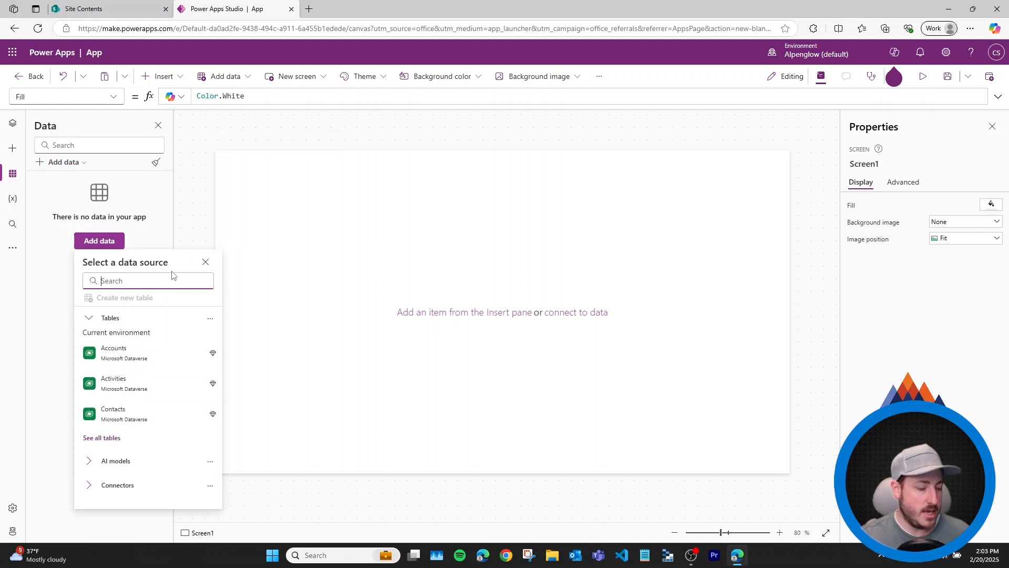
{"action": "type", "text": "sharepoin"}
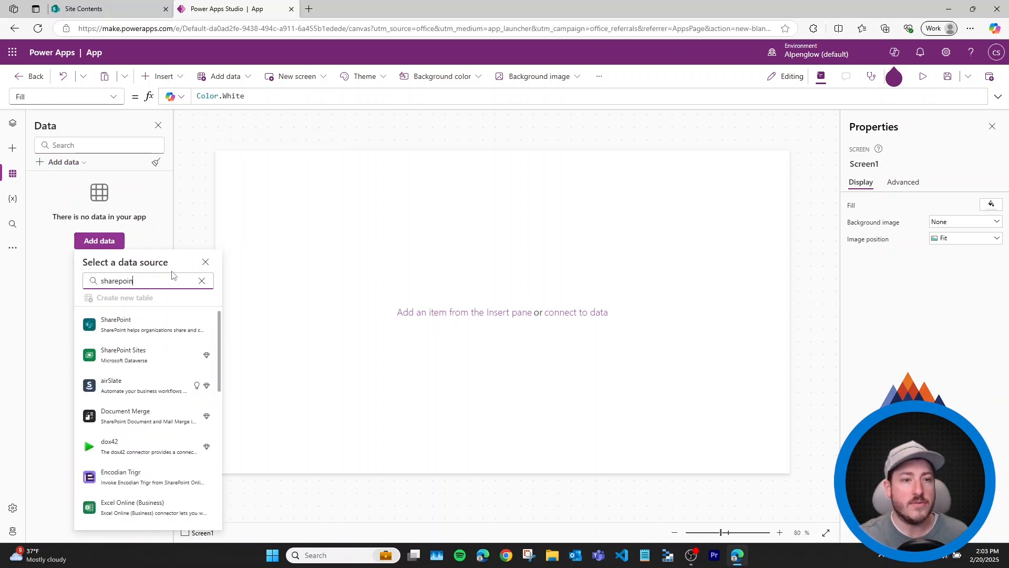
{"action": "type", "text": "t"}
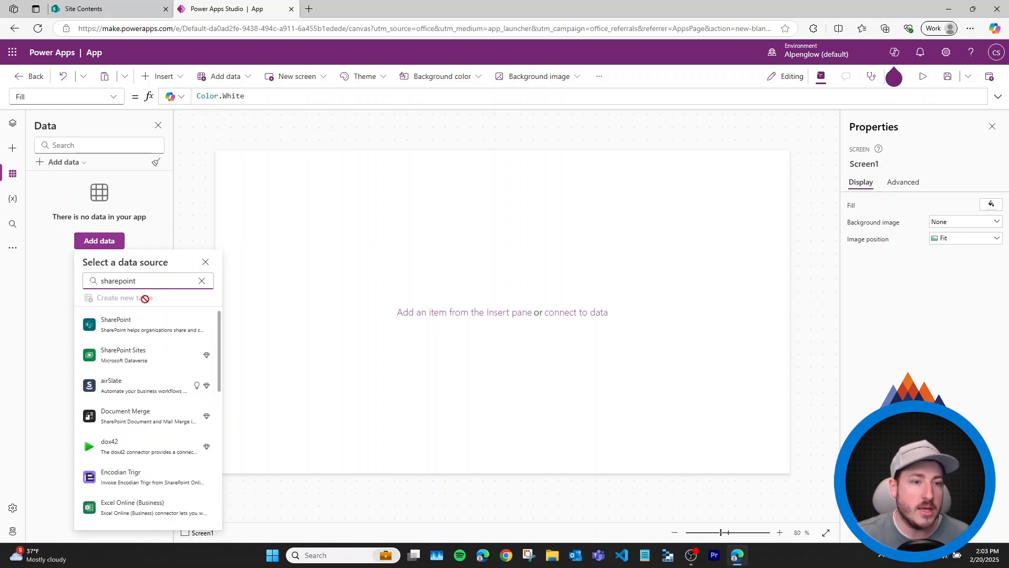
{"action": "left_click", "coordinate": [153, 325]}
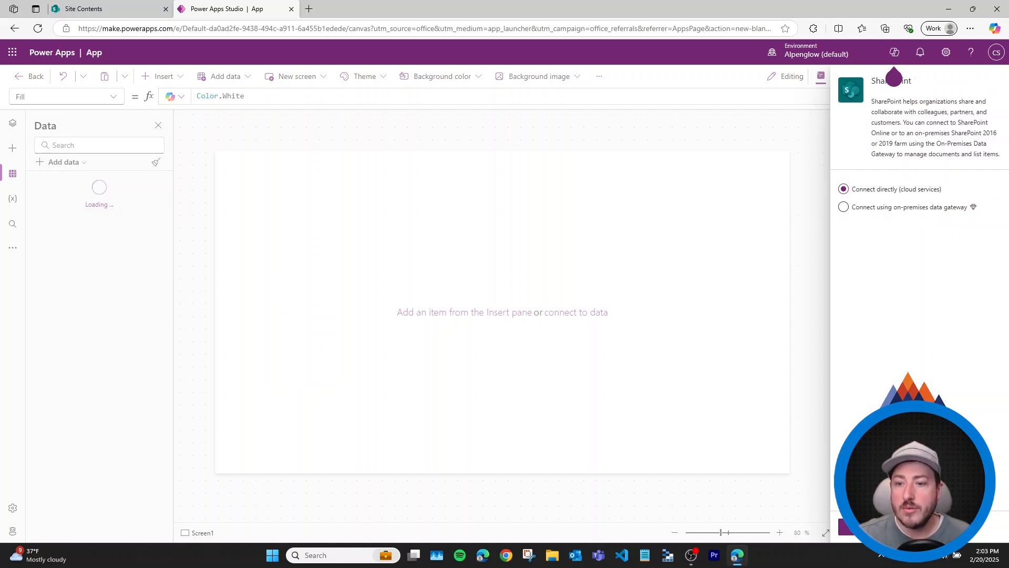
{"action": "left_click", "coordinate": [857, 527]}
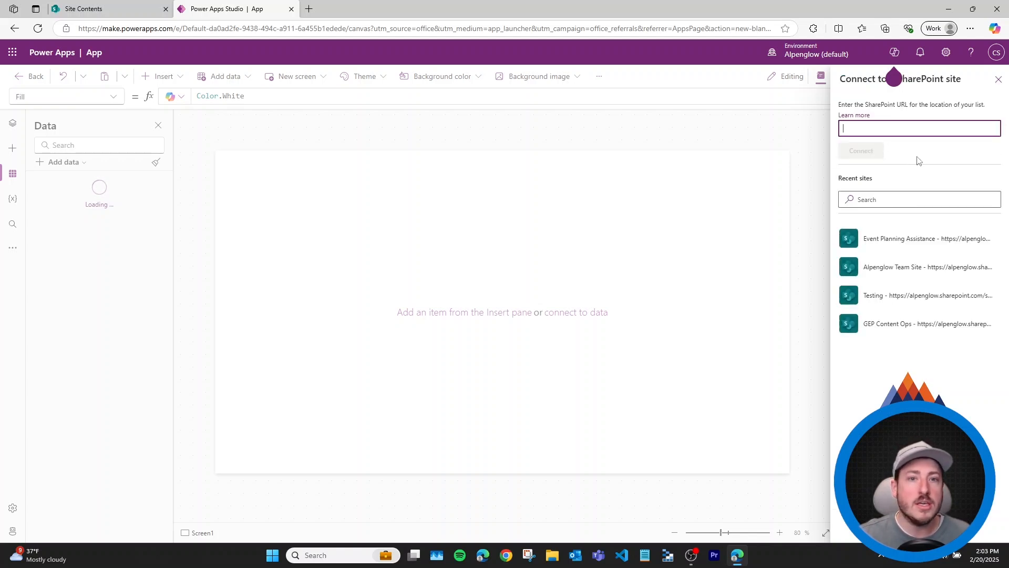
Add the Event-Planning-Requests list from the Event Planning Assistance site as the app's data source
{"action": "left_click", "coordinate": [899, 238]}
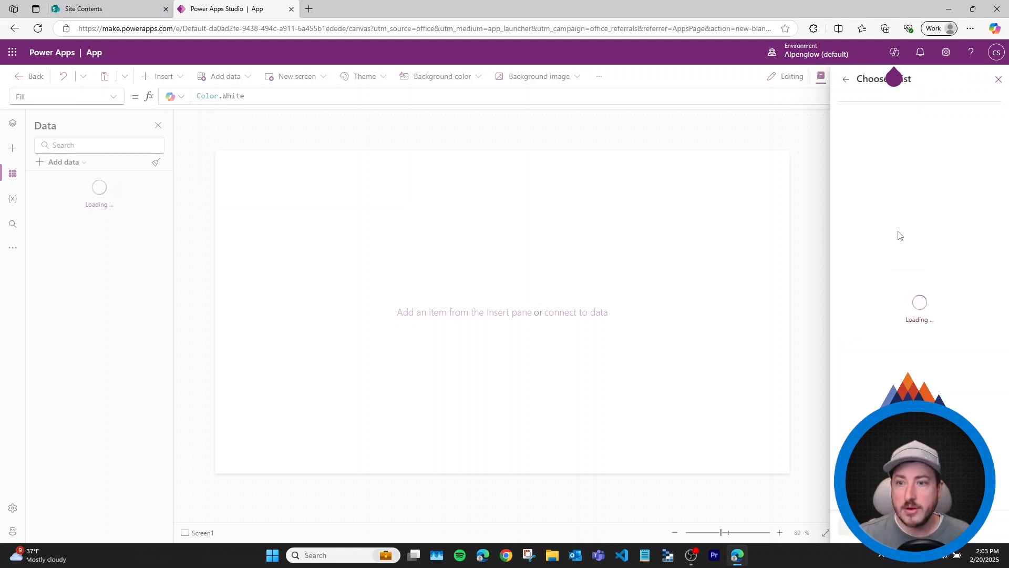
{"action": "left_click", "coordinate": [901, 136]}
{"action": "left_click", "coordinate": [875, 173]}
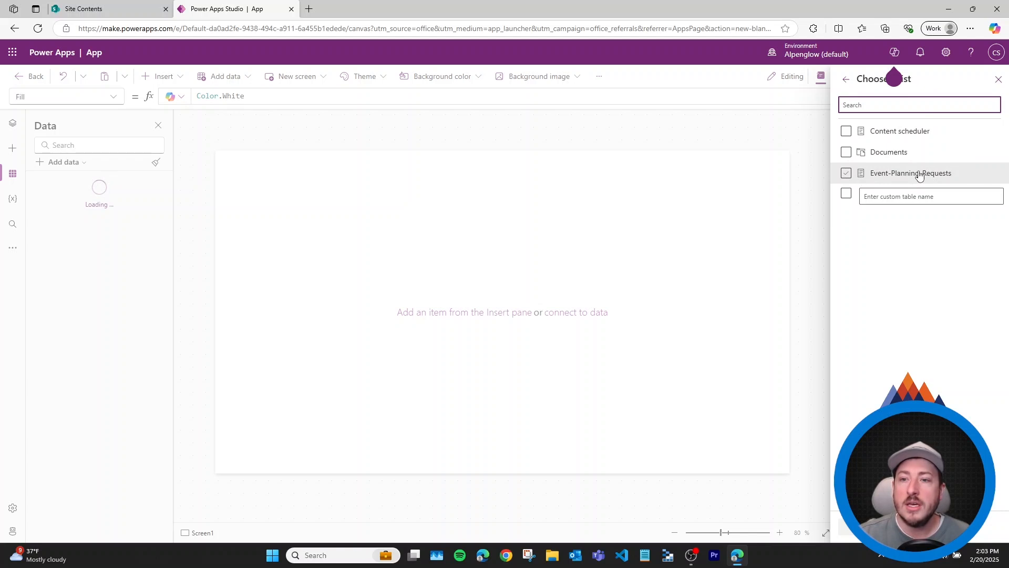
{"action": "left_click", "coordinate": [896, 173]}
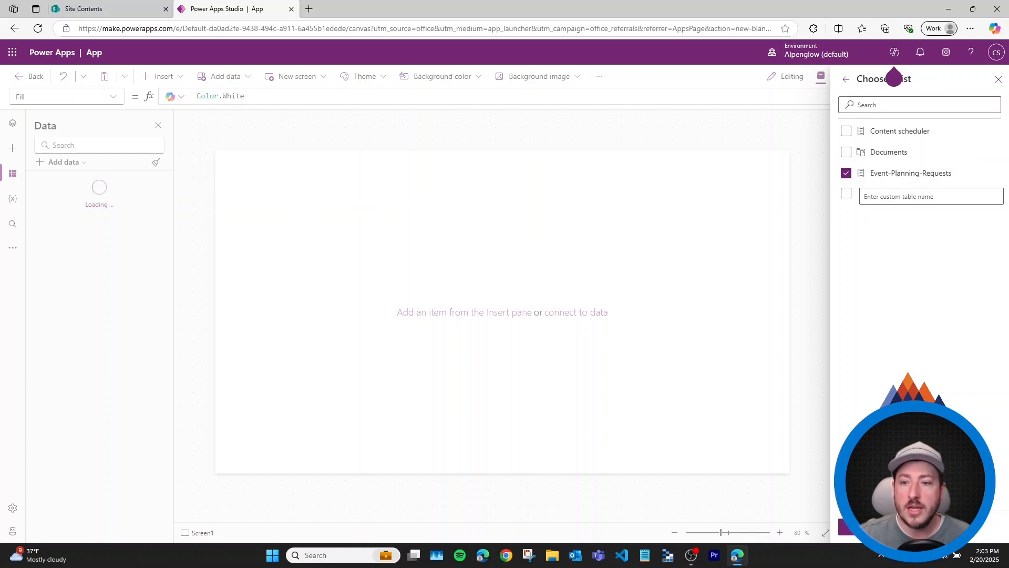
{"action": "left_click", "coordinate": [851, 526]}
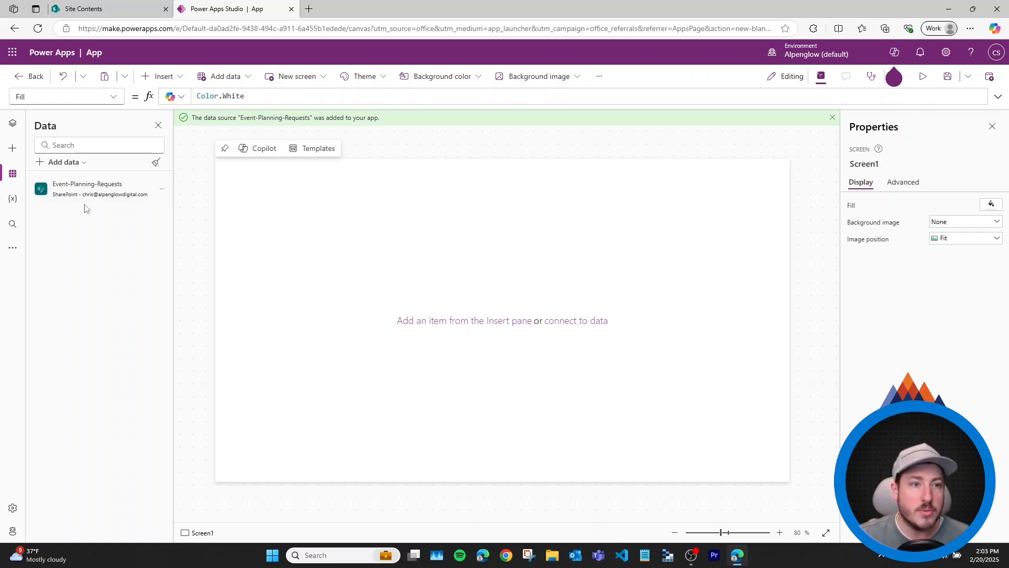
{"action": "mouse_move", "coordinate": [85, 197]}
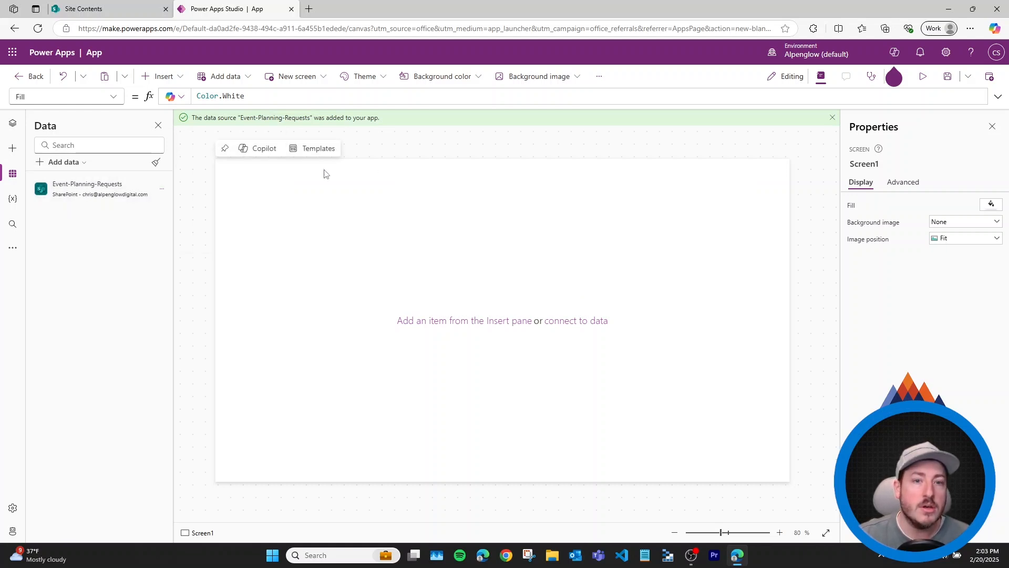
Insert an Edit form on the blank screen and bind it to the Event-Planning-Requests data source
{"action": "left_click", "coordinate": [157, 78]}
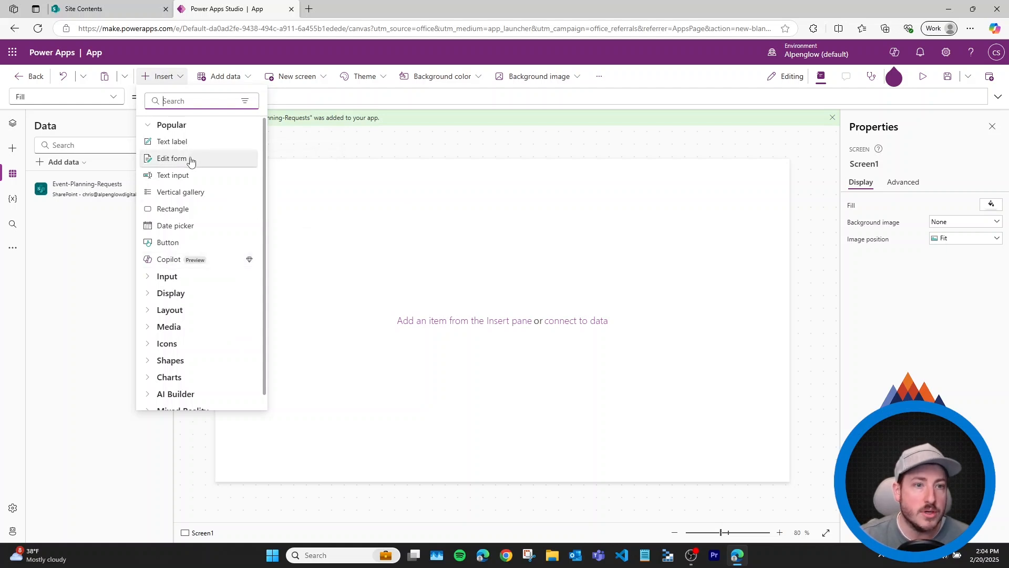
{"action": "type", "text": "form"}
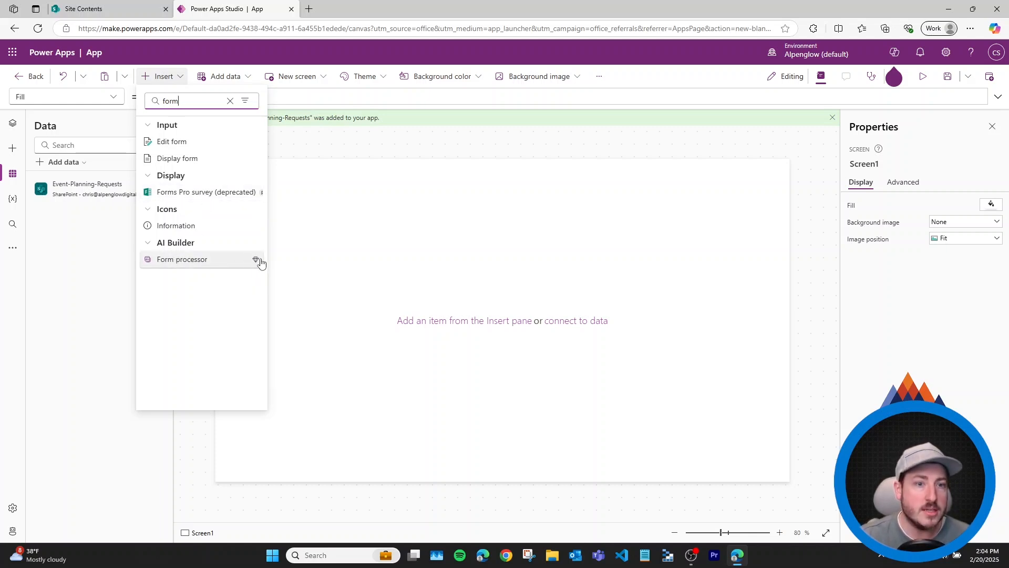
{"action": "mouse_move", "coordinate": [256, 264]}
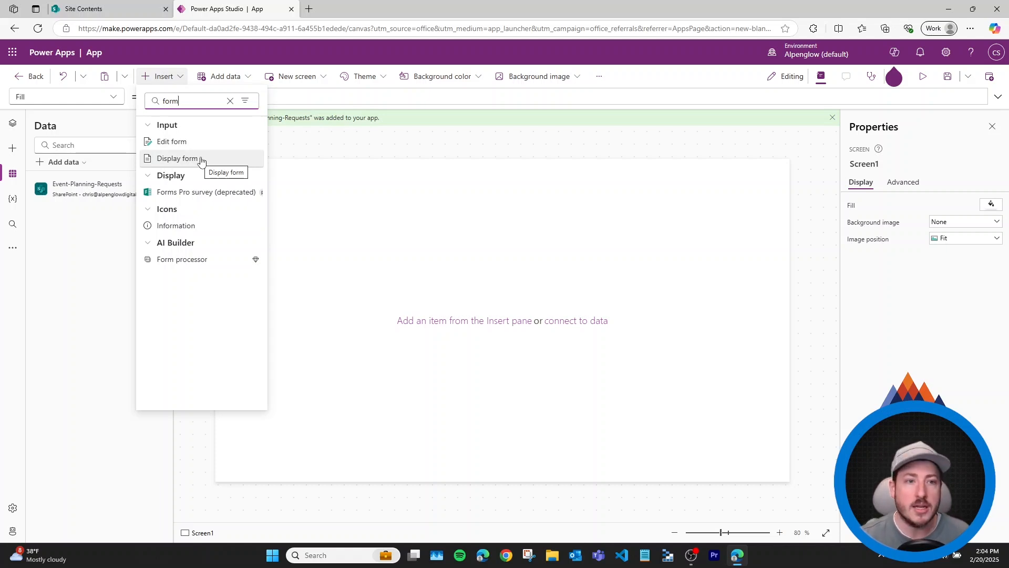
{"action": "left_click", "coordinate": [202, 142]}
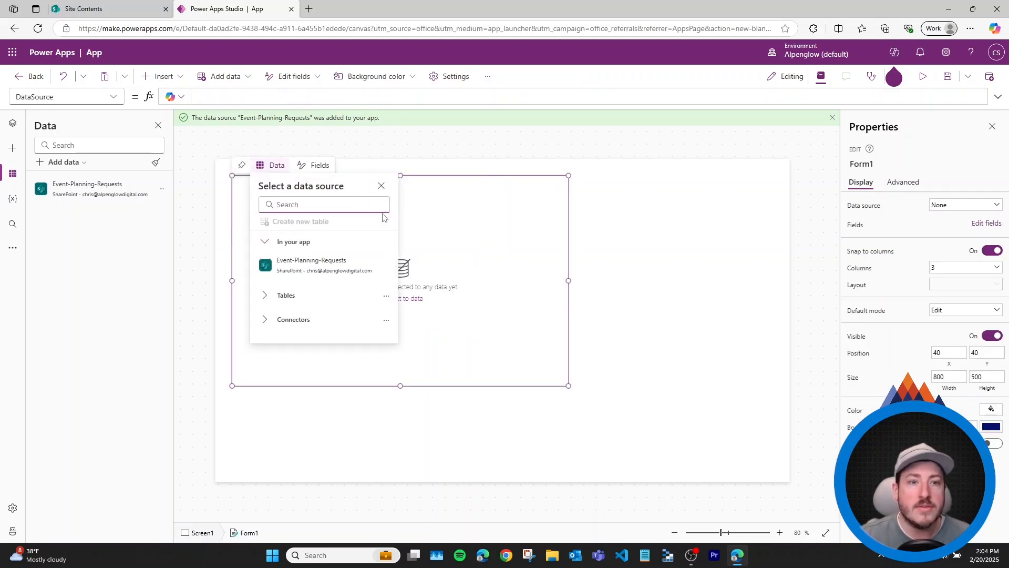
{"action": "mouse_move", "coordinate": [356, 261]}
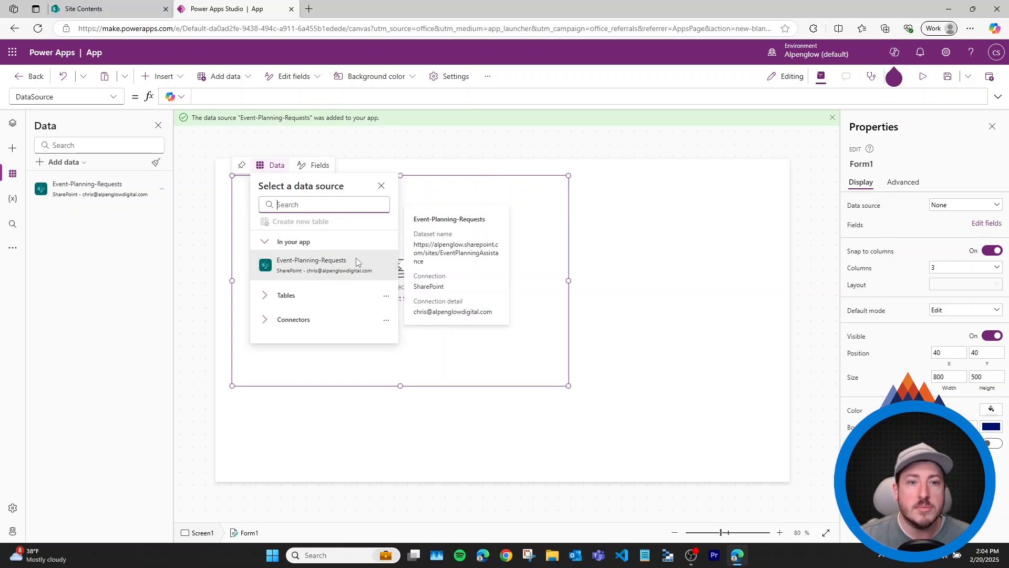
{"action": "left_click", "coordinate": [336, 263]}
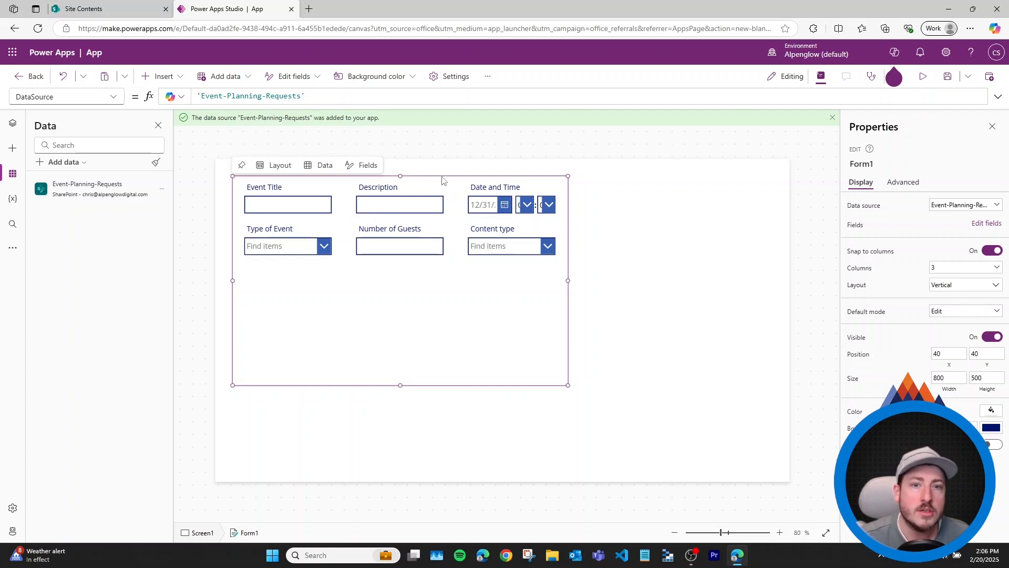
Move the form to about X 93, Y 173 and widen it to about 1113
{"action": "left_click_drag", "start_coordinate": [444, 176], "coordinate": [466, 232]}
{"action": "left_click_drag", "start_coordinate": [591, 337], "coordinate": [722, 316]}
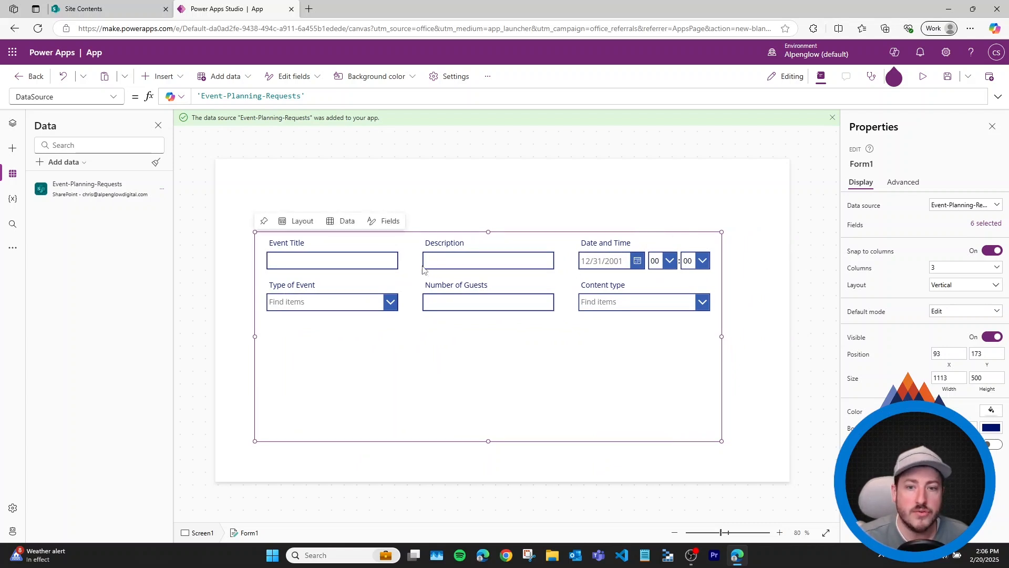
Expand the form's structure on Screen1 and examine its individual data cards against the fields on the canvas
{"action": "left_click", "coordinate": [14, 127]}
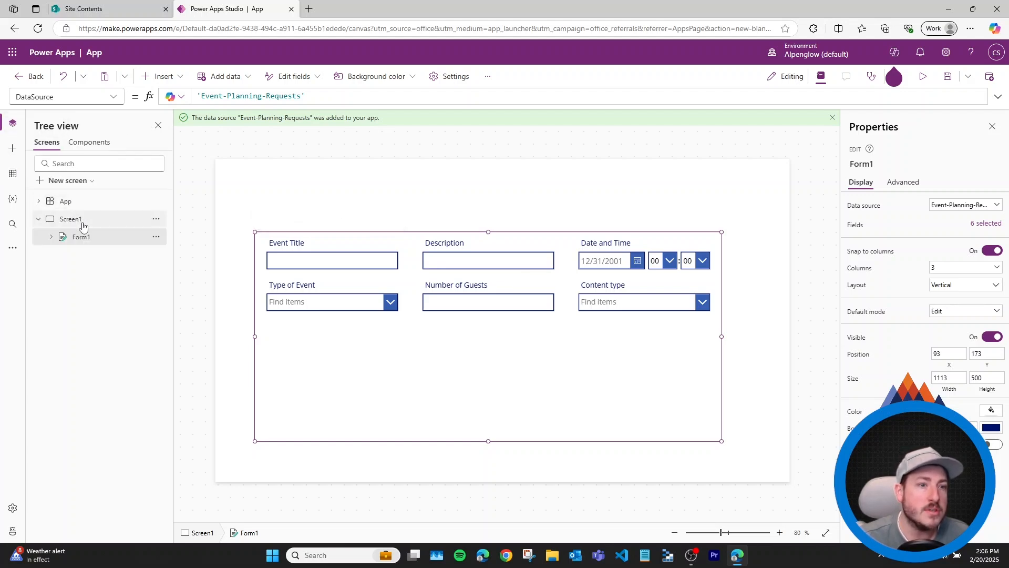
{"action": "left_click", "coordinate": [51, 236]}
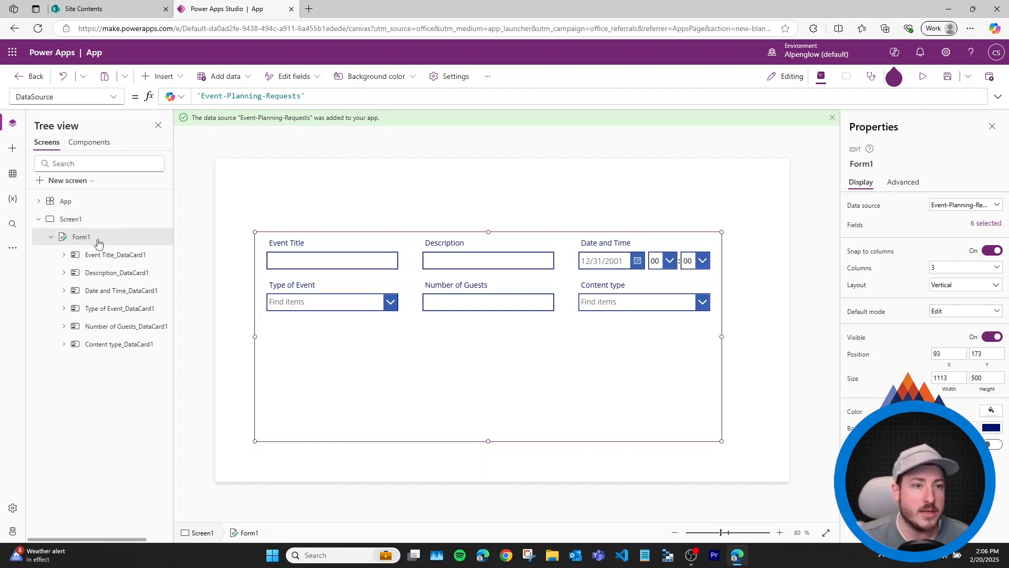
{"action": "left_click", "coordinate": [98, 292]}
{"action": "left_click", "coordinate": [104, 308]}
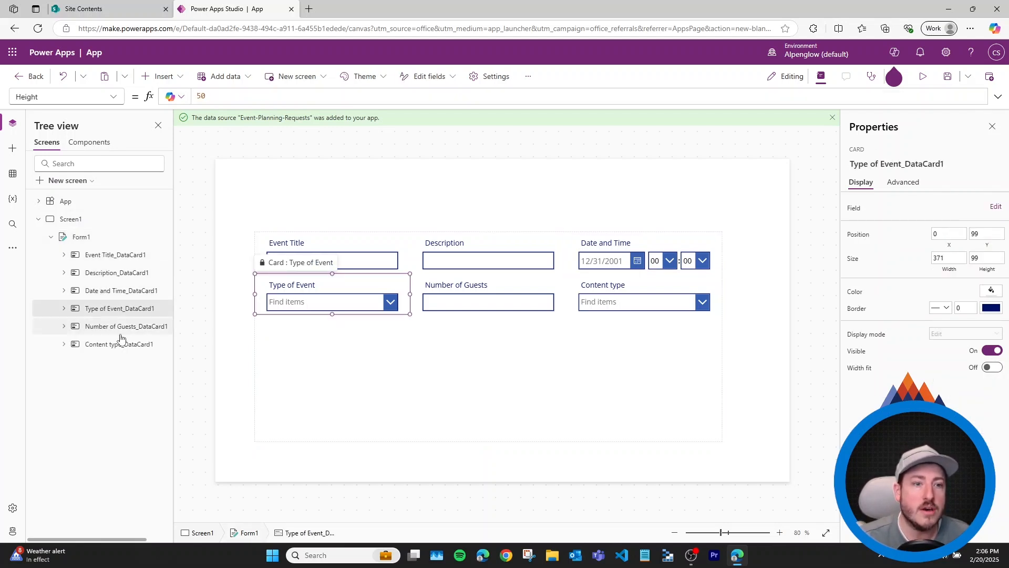
{"action": "left_click", "coordinate": [118, 326]}
{"action": "left_click", "coordinate": [118, 344]}
{"action": "left_click", "coordinate": [121, 256]}
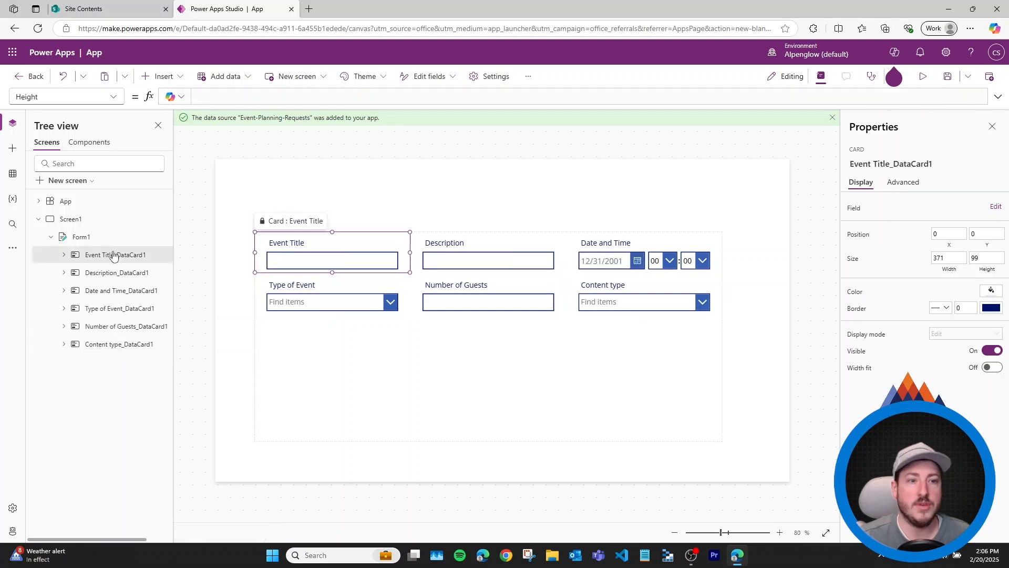
{"action": "left_click", "coordinate": [51, 239]}
{"action": "left_click", "coordinate": [51, 238]}
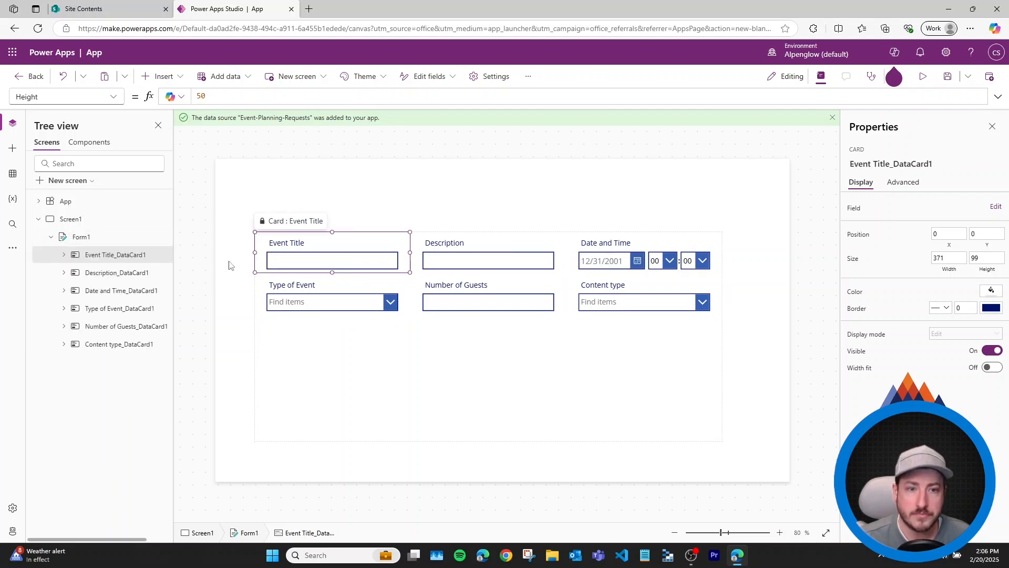
Reposition Form1 to X 0, Y 0 and stretch it over the whole screen, about 1366 wide and 765 high
{"action": "left_click", "coordinate": [128, 239]}
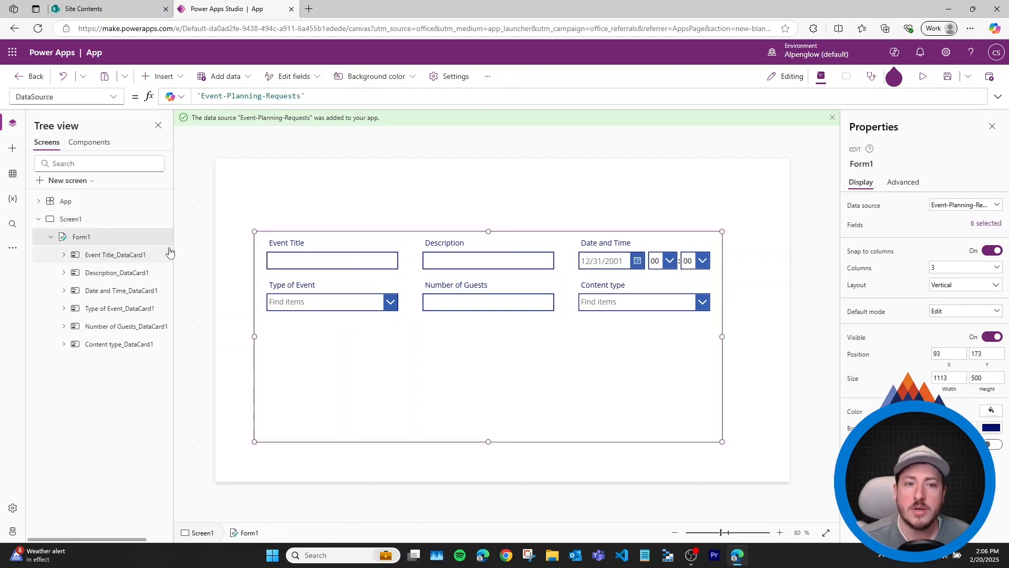
{"action": "mouse_move", "coordinate": [500, 247]}
{"action": "left_click_drag", "start_coordinate": [548, 231], "coordinate": [507, 203]}
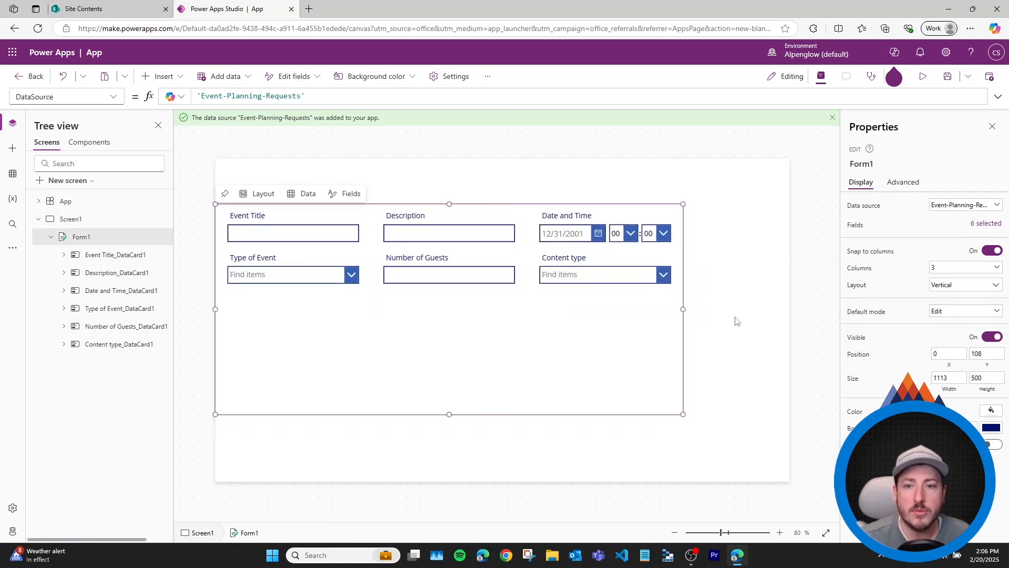
{"action": "left_click_drag", "start_coordinate": [683, 309], "coordinate": [790, 309]}
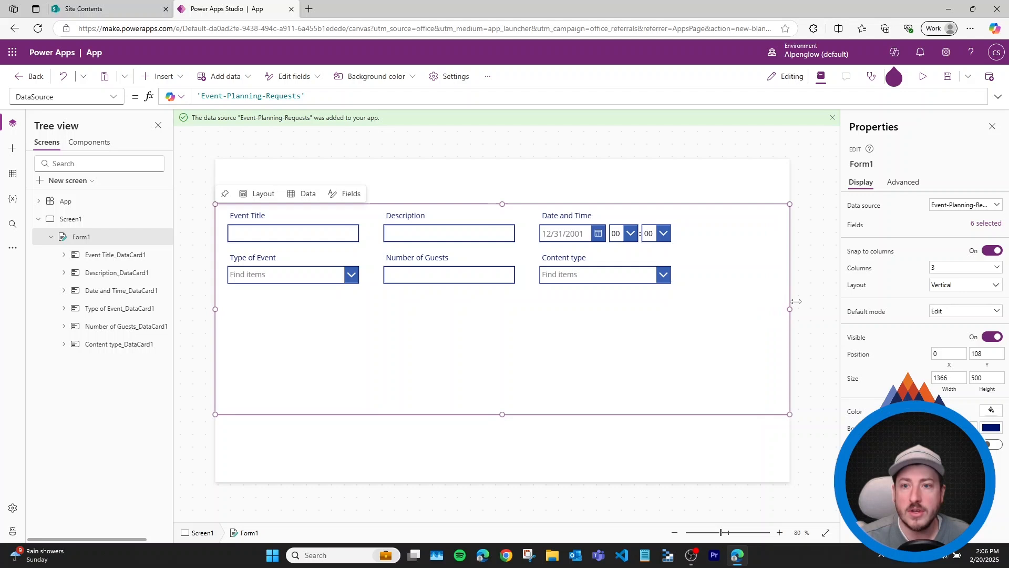
{"action": "left_click_drag", "start_coordinate": [502, 414], "coordinate": [502, 419]}
{"action": "left_click_drag", "start_coordinate": [500, 467], "coordinate": [502, 479]}
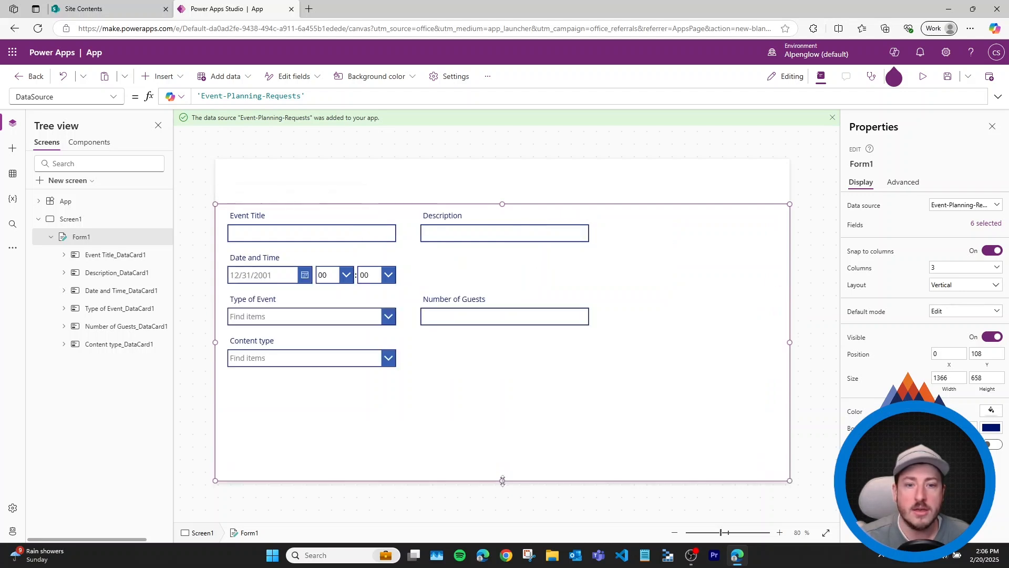
{"action": "left_click_drag", "start_coordinate": [518, 204], "coordinate": [521, 158]}
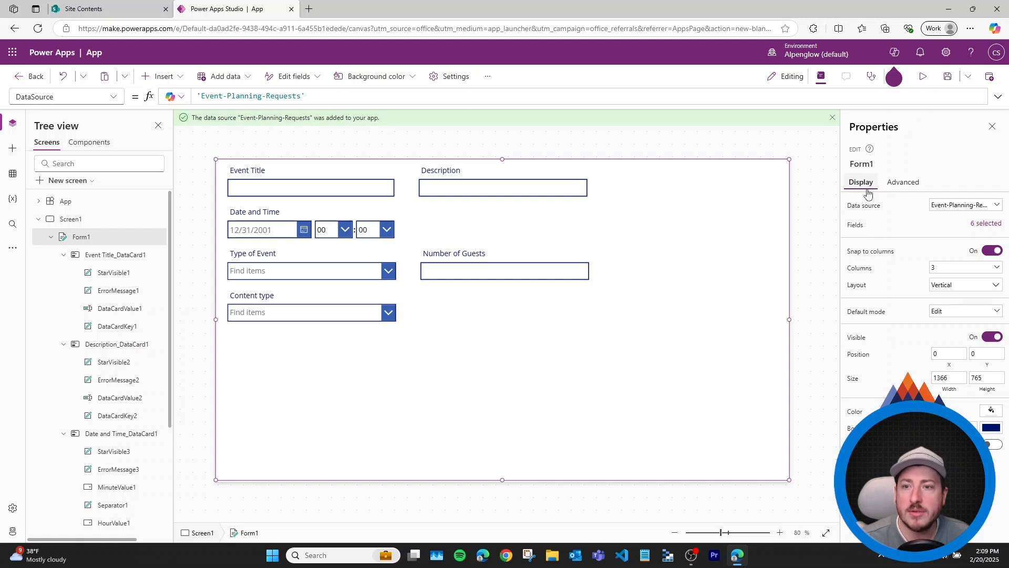
Show the form's advanced properties to examine its action settings, such as OnFailure, OnReset and OnSuccess
{"action": "left_click", "coordinate": [903, 184]}
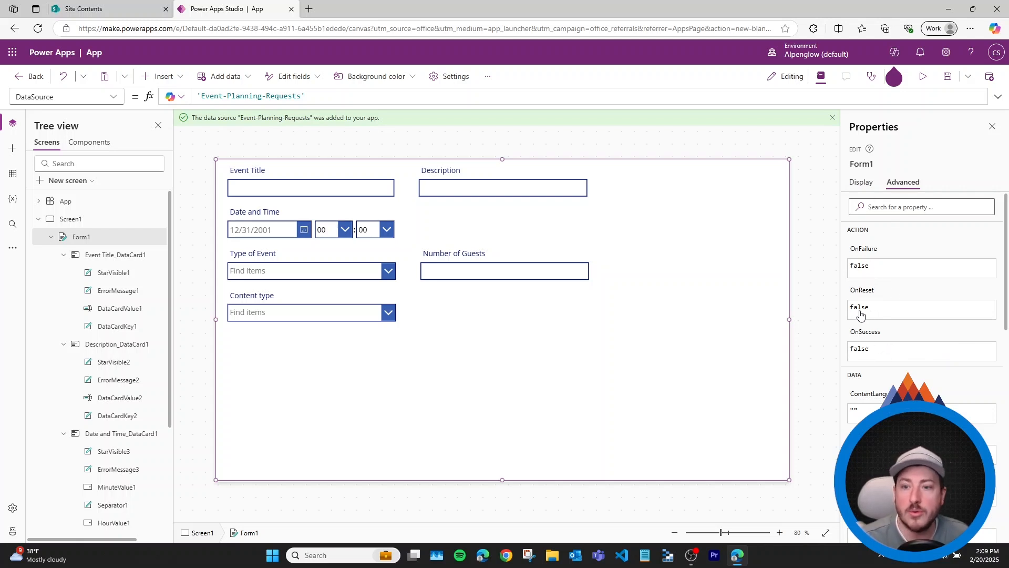
Turn the form's snap to columns off and back on, resetting its cards into equal columns
{"action": "left_click", "coordinate": [861, 182]}
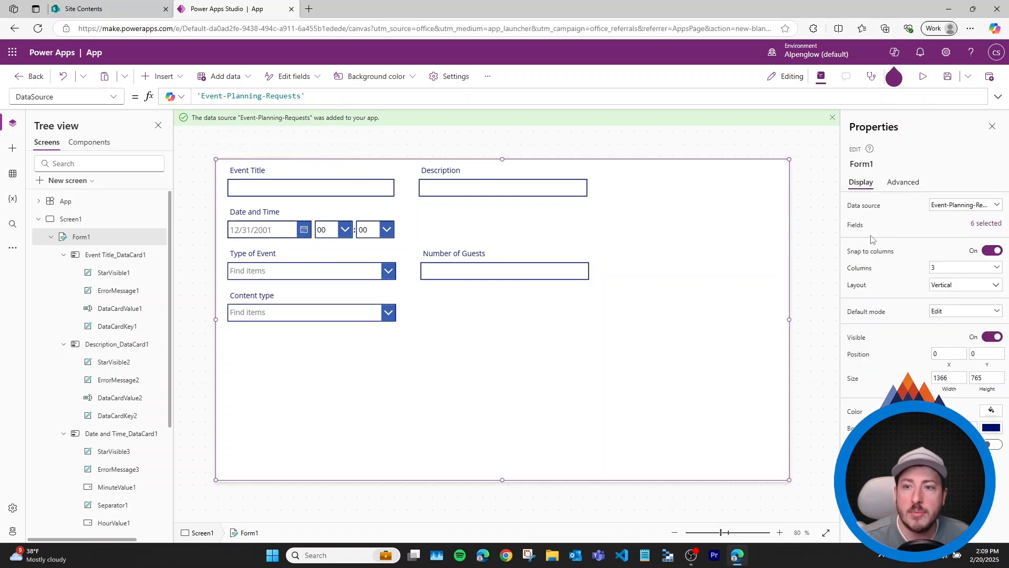
{"action": "left_click", "coordinate": [992, 252]}
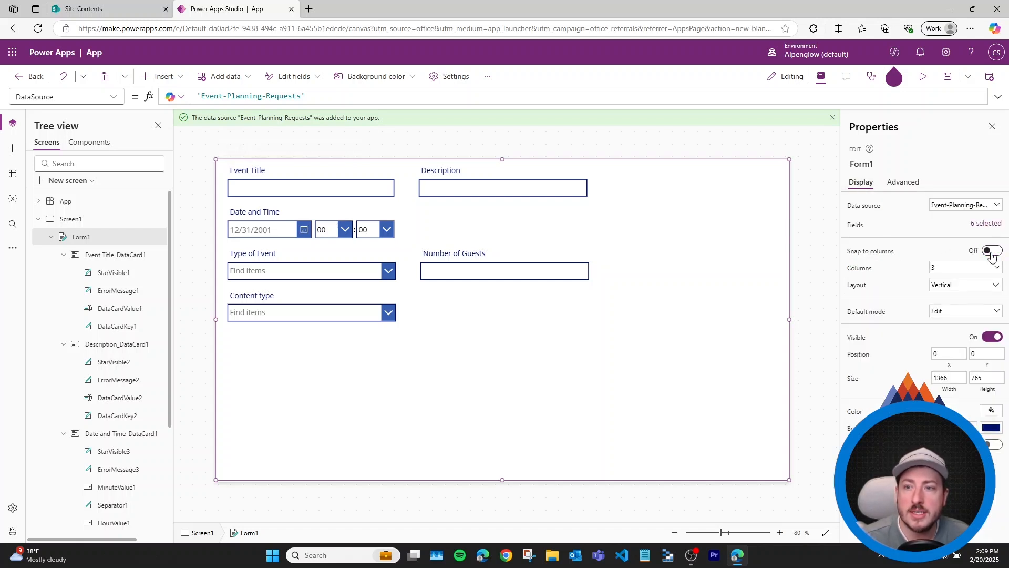
{"action": "left_click", "coordinate": [991, 252]}
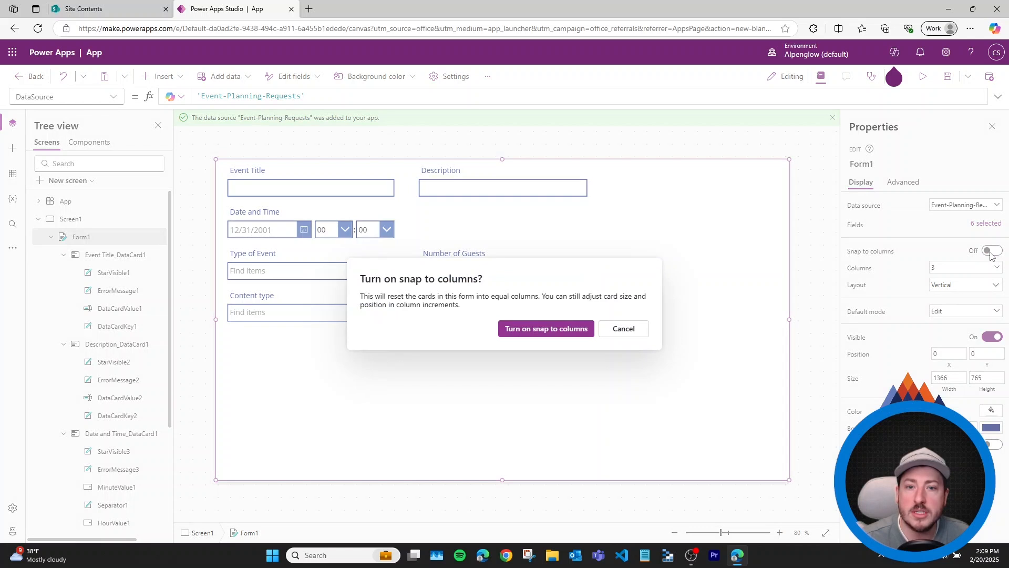
{"action": "left_click", "coordinate": [531, 333]}
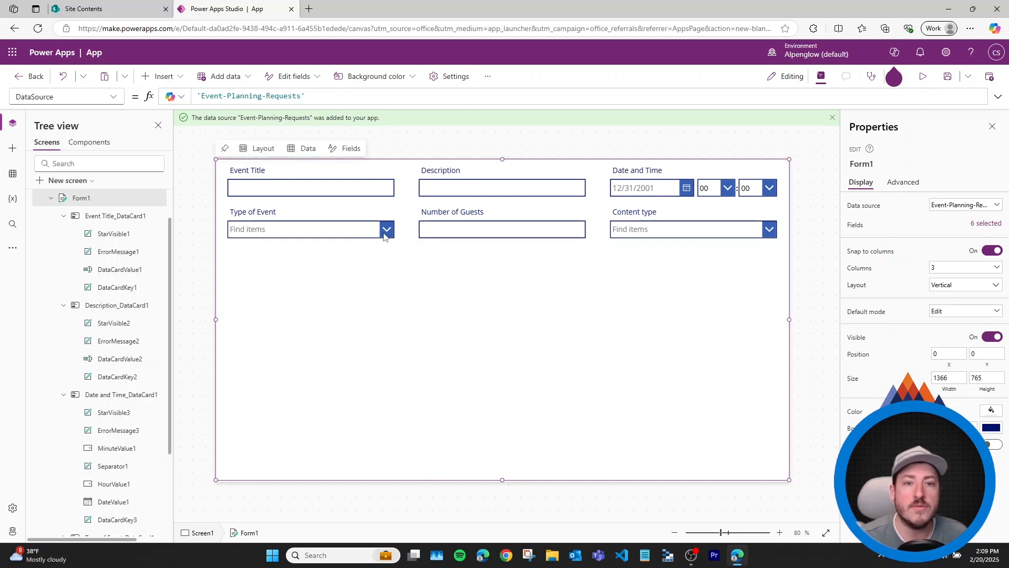
Try the form's layout with 1, 2 and 3 columns in turn
{"action": "left_click", "coordinate": [946, 267]}
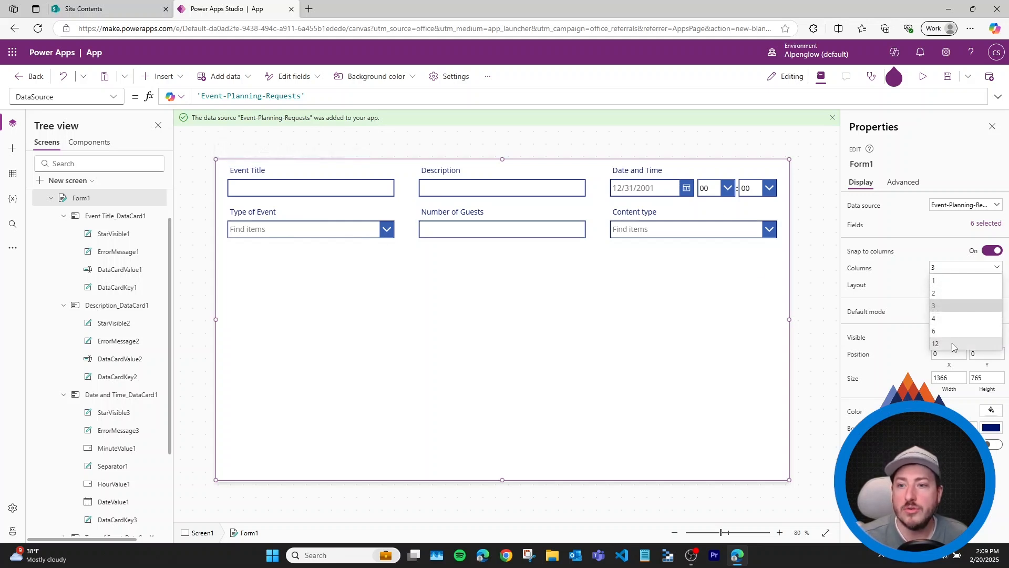
{"action": "left_click", "coordinate": [939, 281]}
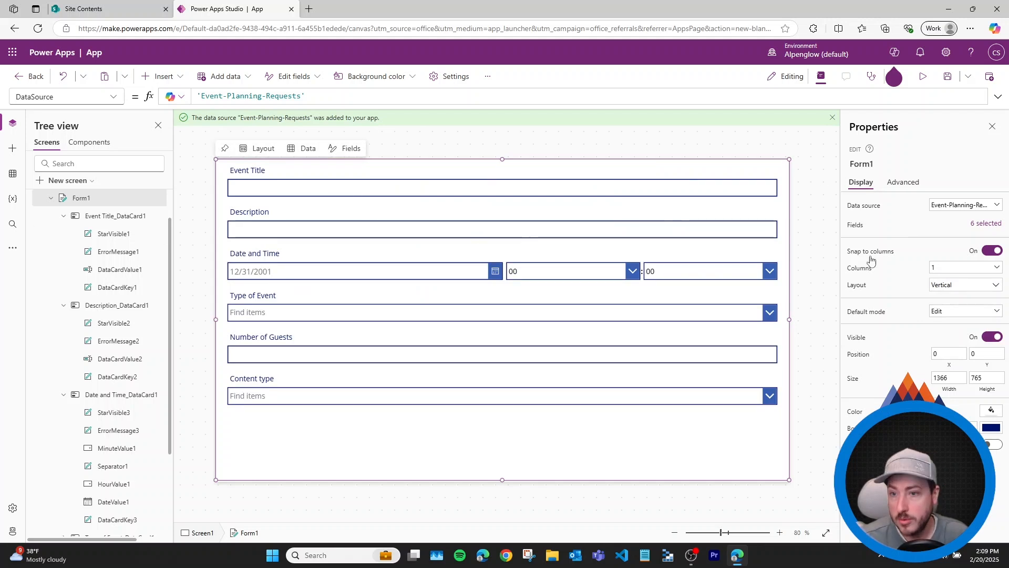
{"action": "left_click", "coordinate": [962, 271]}
{"action": "left_click", "coordinate": [951, 297]}
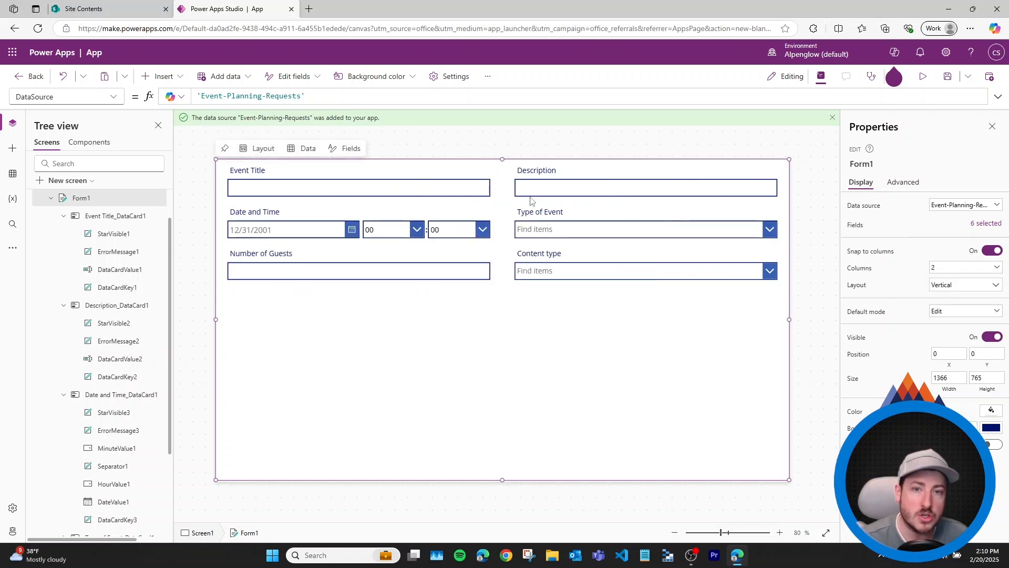
{"action": "left_click", "coordinate": [947, 269]}
{"action": "left_click", "coordinate": [948, 305]}
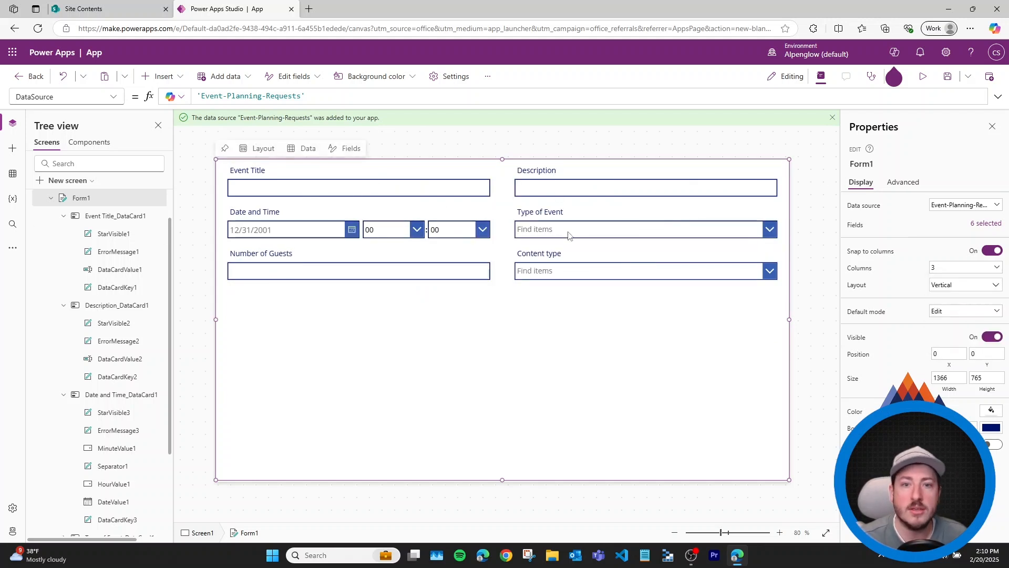
Set the form's column count to 12
{"action": "left_click", "coordinate": [934, 268]}
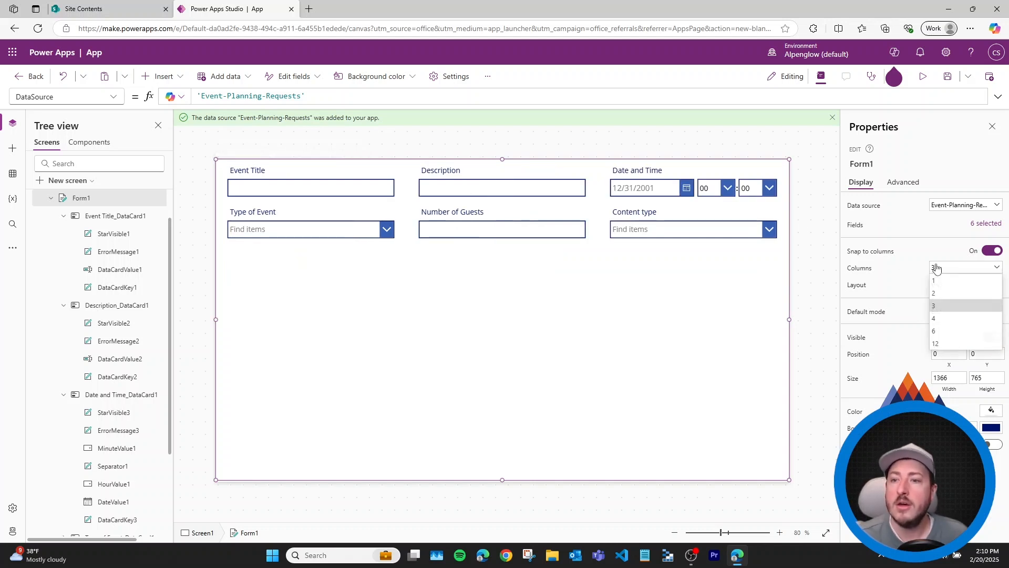
{"action": "left_click", "coordinate": [958, 342]}
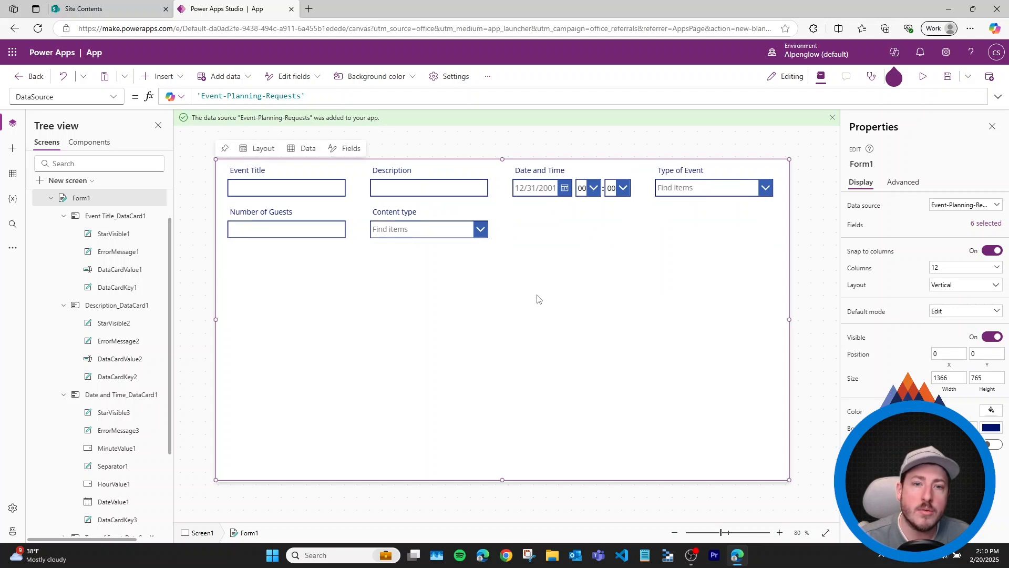
Try resizing the Event Title card, first to about 791 wide and back down to about 452
{"action": "left_click", "coordinate": [356, 190]}
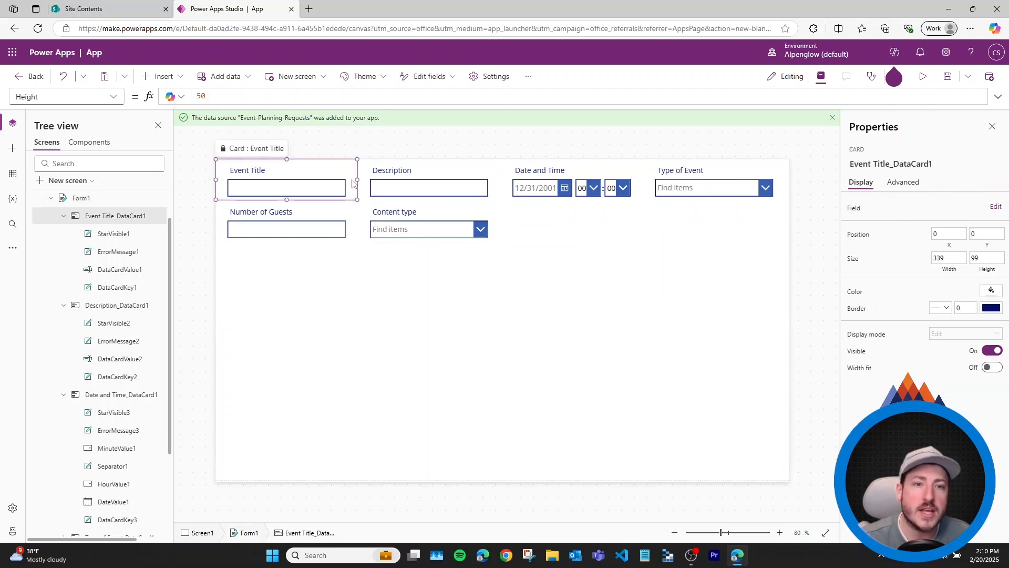
{"action": "left_click_drag", "start_coordinate": [386, 186], "coordinate": [528, 188]}
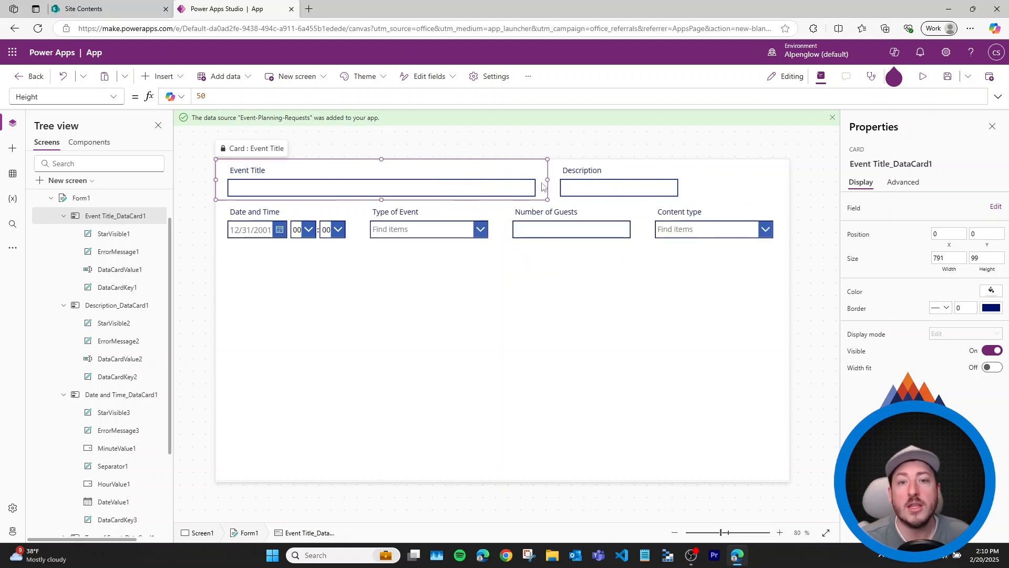
{"action": "left_click_drag", "start_coordinate": [549, 185], "coordinate": [416, 185]}
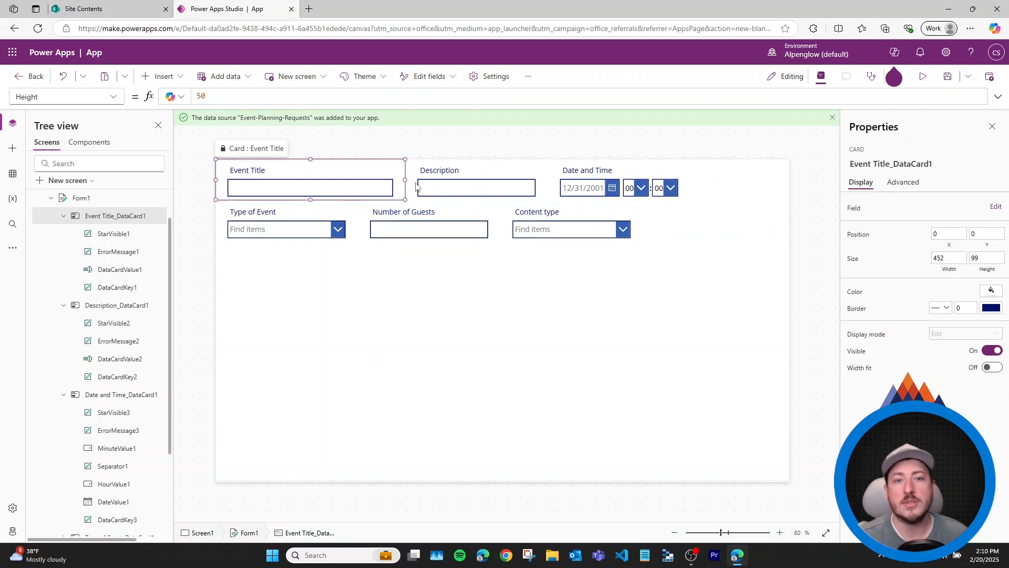
Examine the Type of Event, Description and Event Title cards and the form's column settings to compare the card sizes
{"action": "left_click", "coordinate": [331, 227]}
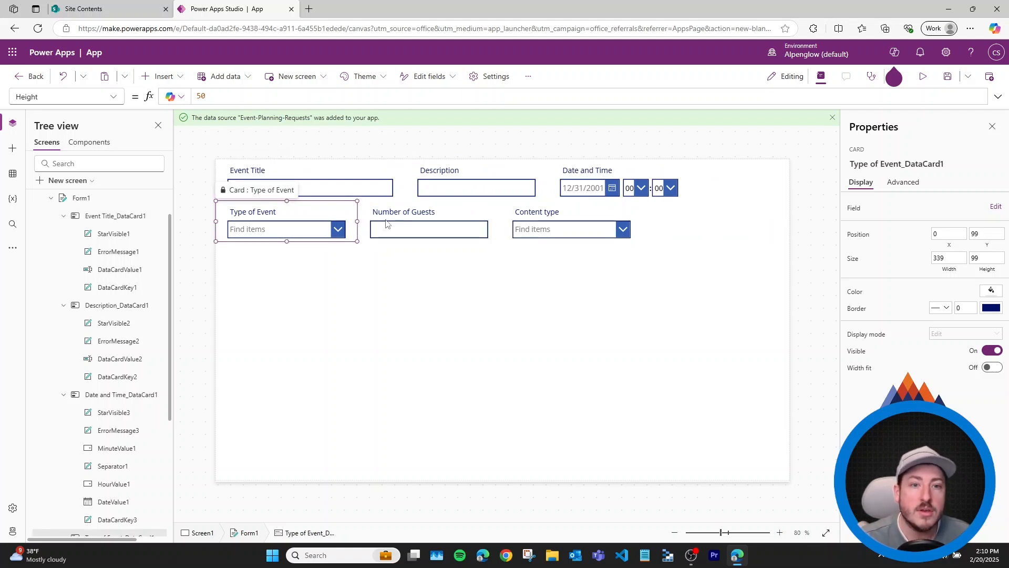
{"action": "left_click", "coordinate": [460, 182]}
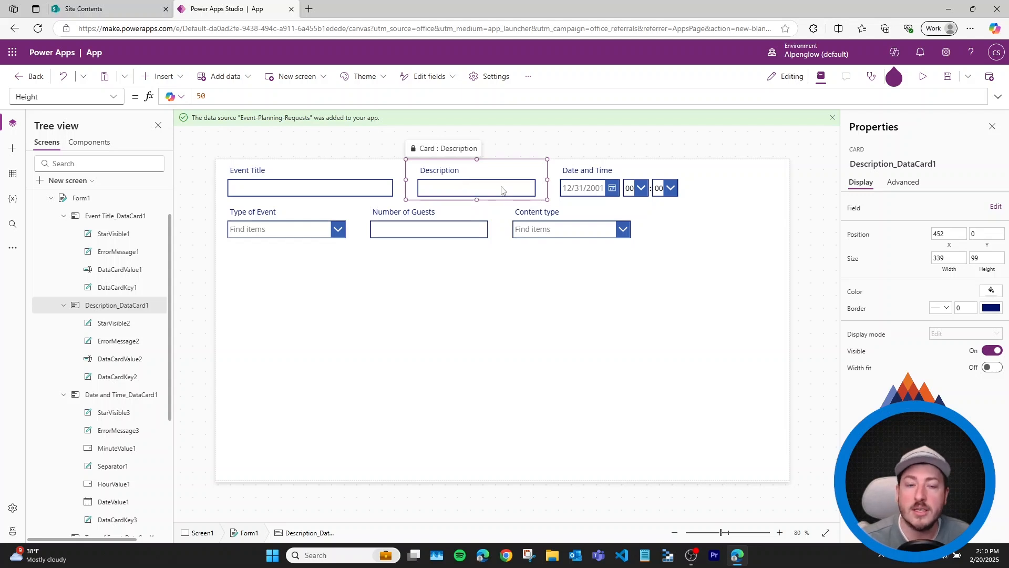
{"action": "left_click", "coordinate": [354, 174]}
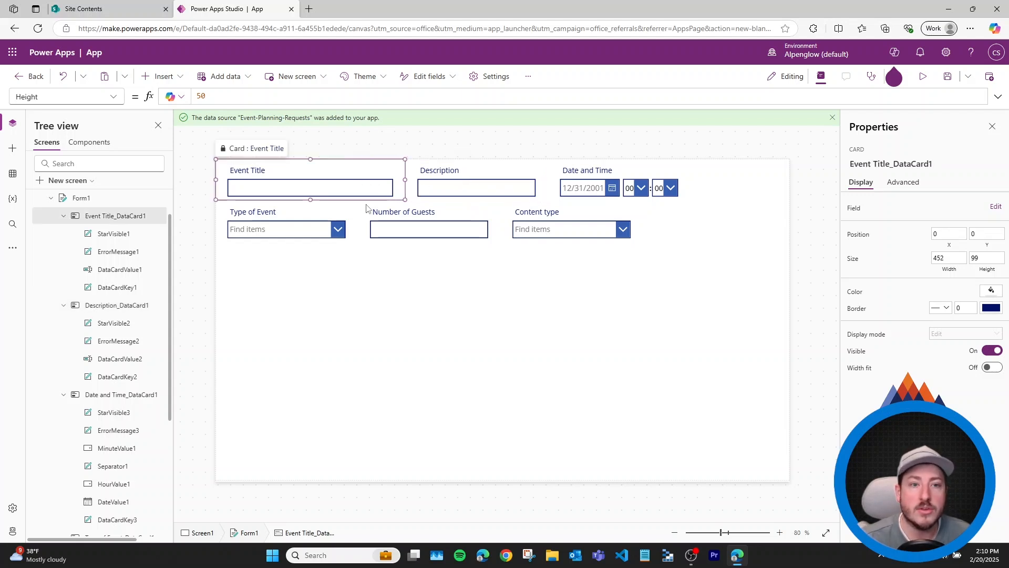
{"action": "left_click", "coordinate": [416, 278]}
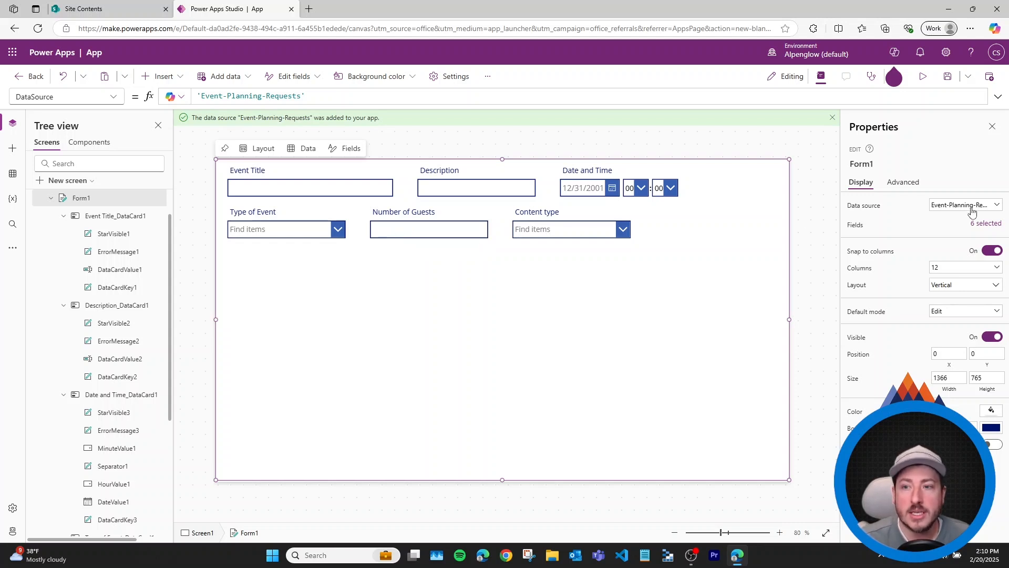
{"action": "left_click", "coordinate": [444, 281]}
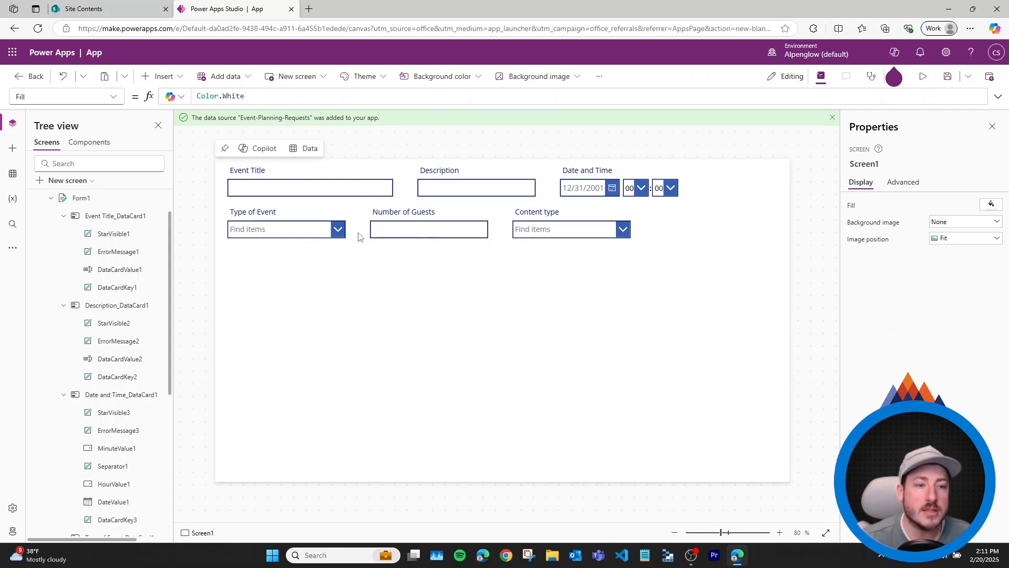
Widen the Event Title card to about 791 and put the Description card on its own row, about 1356 wide
{"action": "left_click", "coordinate": [375, 182]}
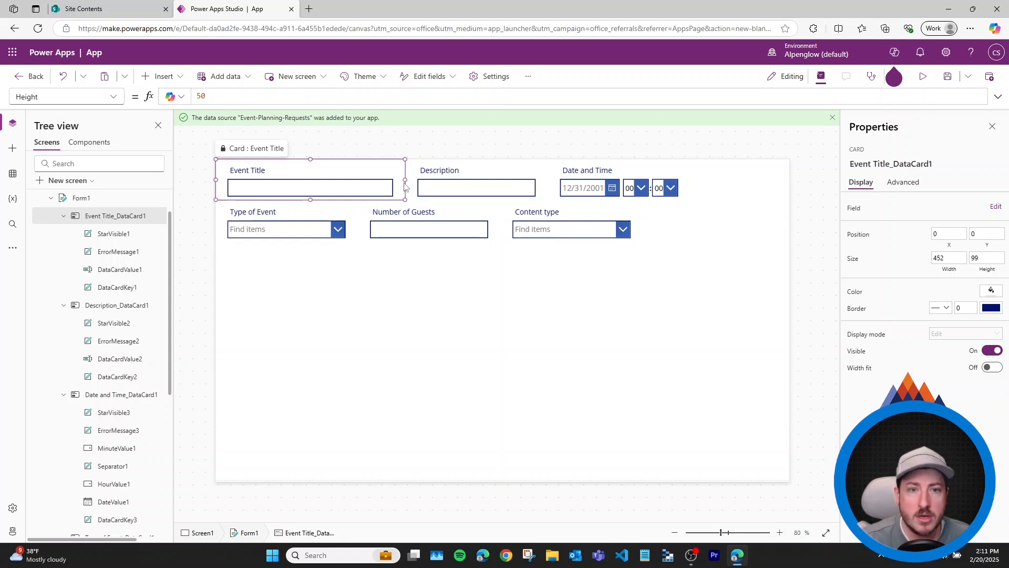
{"action": "left_click_drag", "start_coordinate": [405, 180], "coordinate": [566, 180]}
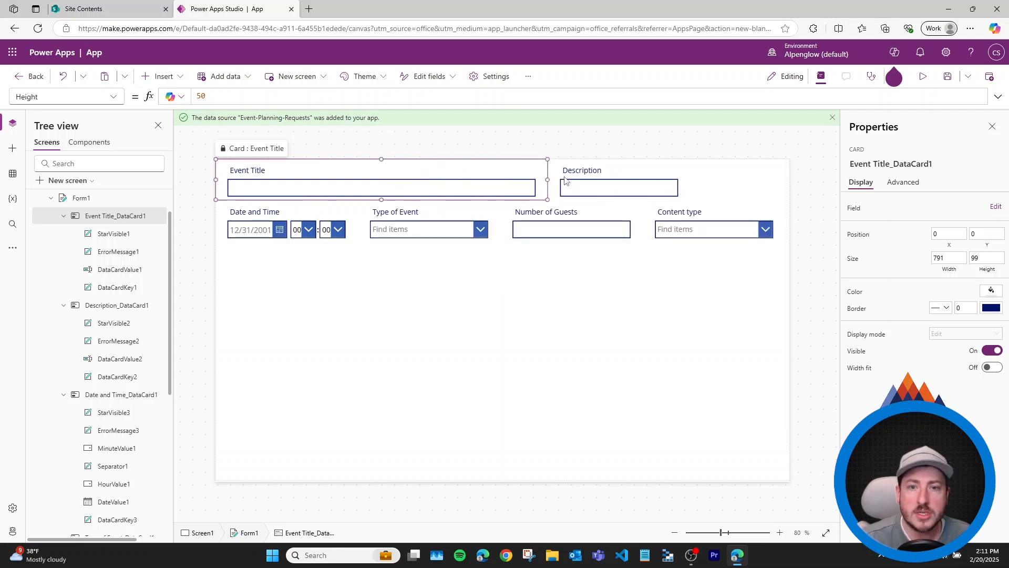
{"action": "left_click", "coordinate": [635, 174]}
{"action": "left_click_drag", "start_coordinate": [693, 183], "coordinate": [788, 180]}
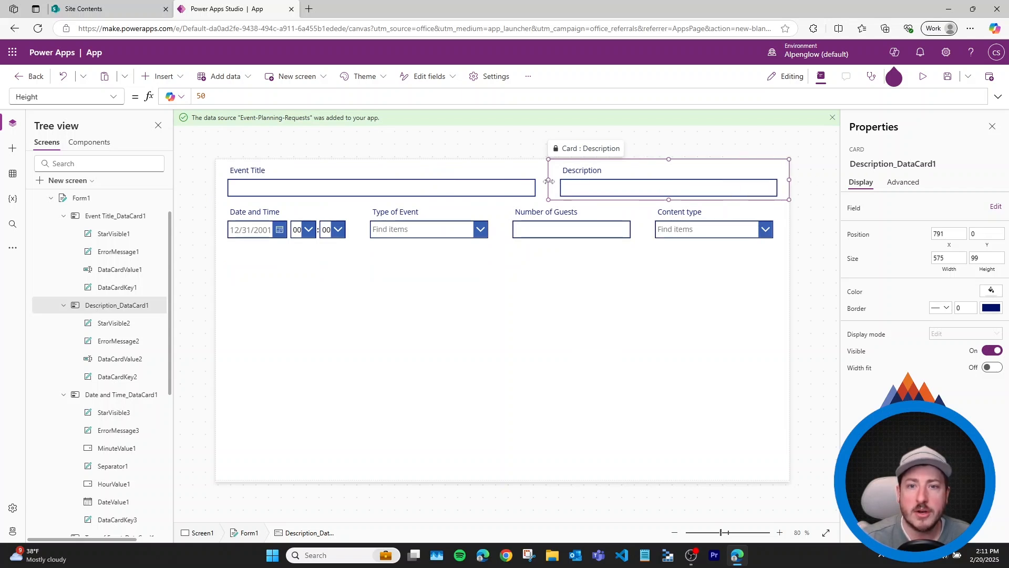
{"action": "left_click_drag", "start_coordinate": [789, 180], "coordinate": [831, 177]}
{"action": "left_click_drag", "start_coordinate": [550, 178], "coordinate": [421, 190]}
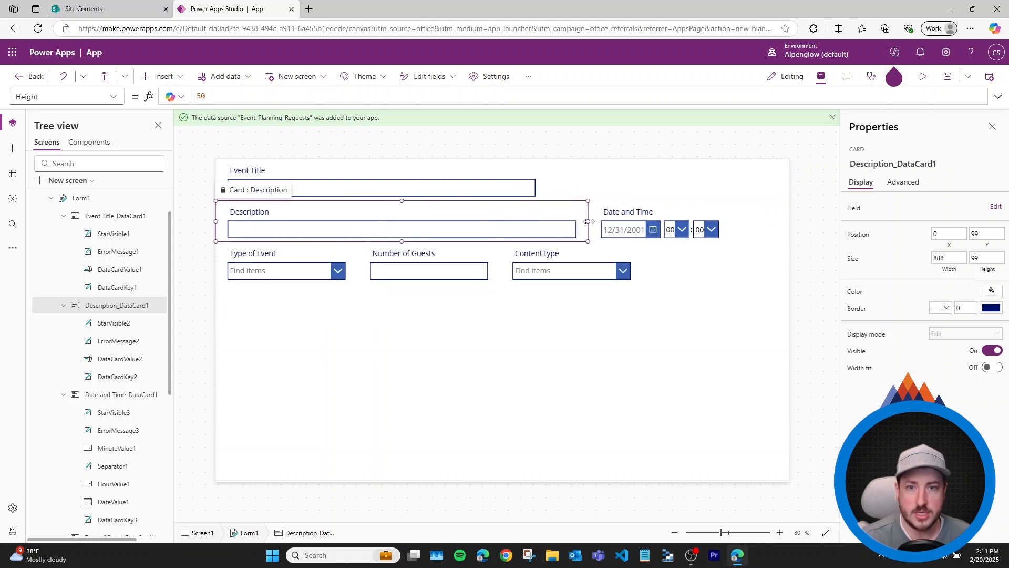
{"action": "left_click_drag", "start_coordinate": [594, 227], "coordinate": [796, 229]}
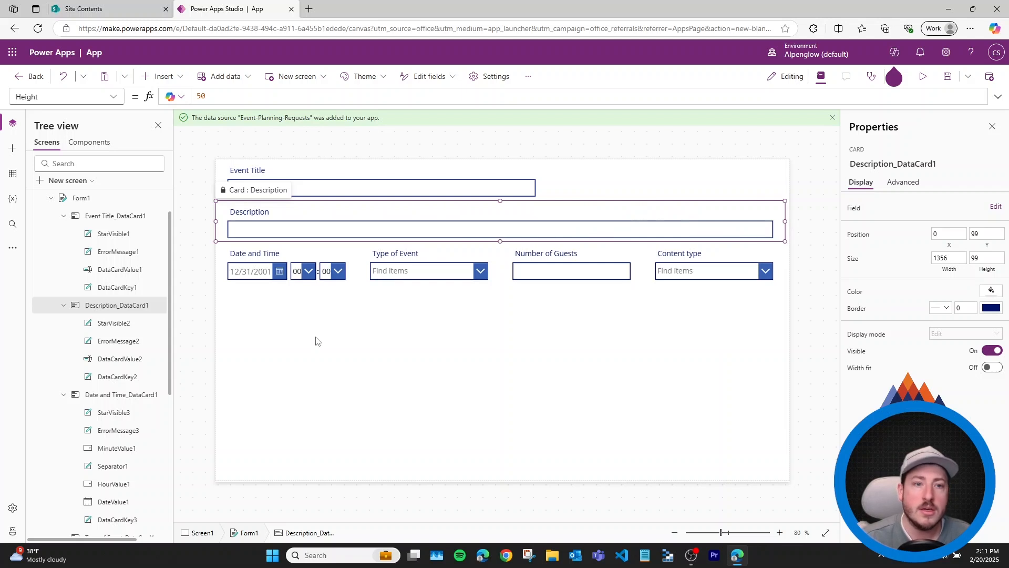
Widen the Date and Time, Type of Event and Number of Guests cards to about 452 each, filling the third row
{"action": "left_click", "coordinate": [301, 262]}
{"action": "left_click_drag", "start_coordinate": [357, 263], "coordinate": [406, 264]}
{"action": "left_click", "coordinate": [539, 260]}
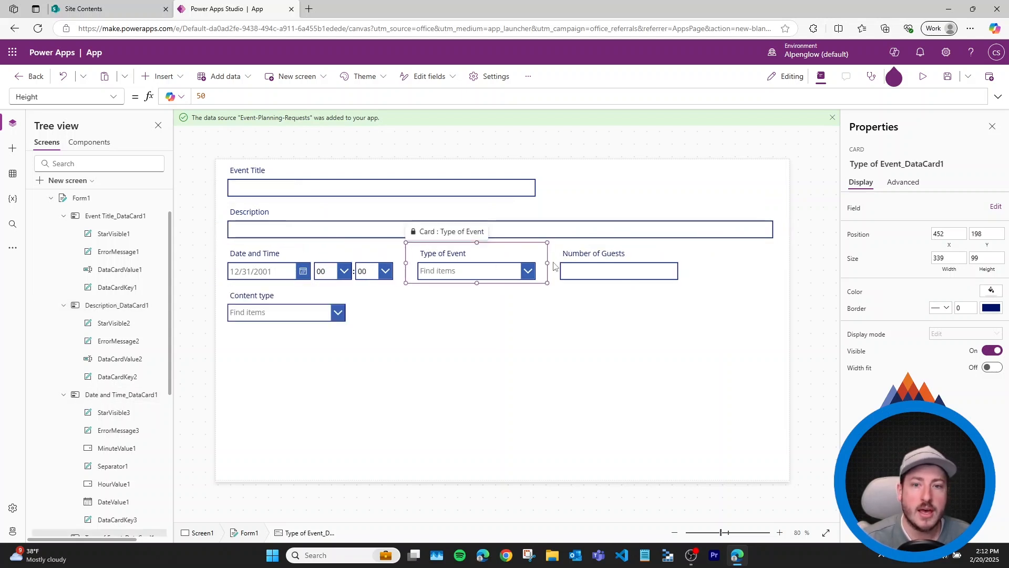
{"action": "left_click_drag", "start_coordinate": [548, 262], "coordinate": [588, 269]}
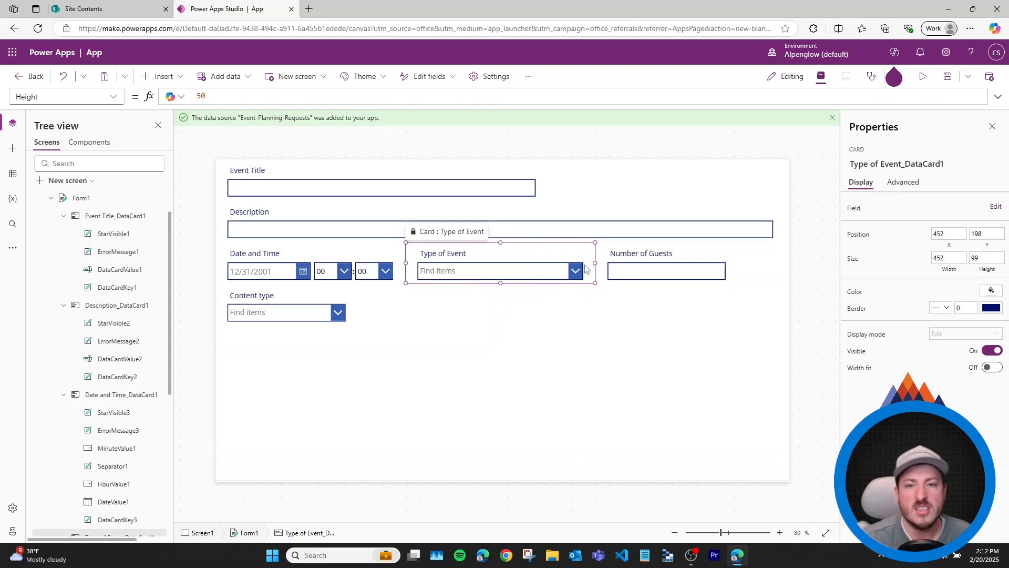
{"action": "left_click", "coordinate": [683, 263]}
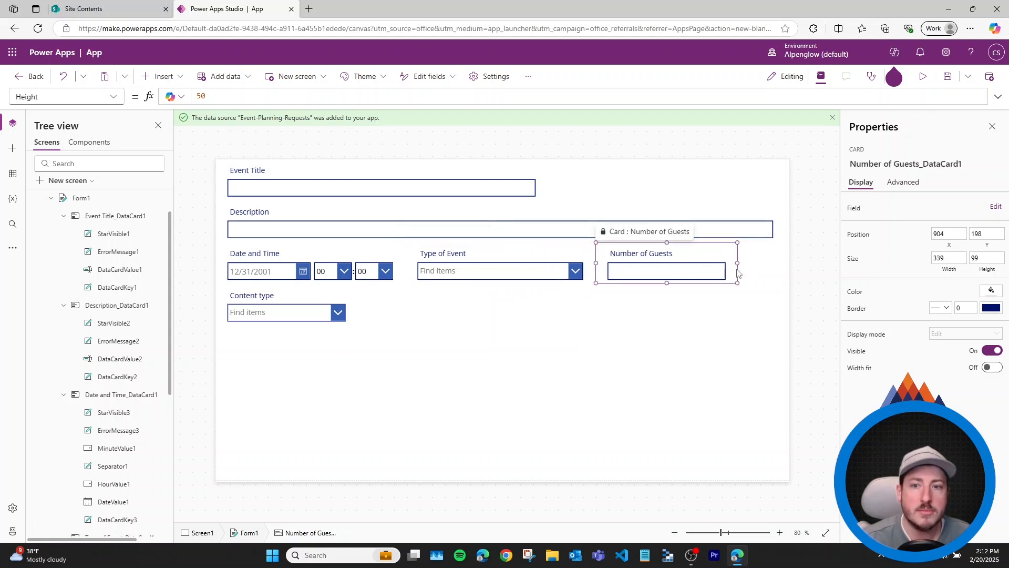
{"action": "left_click_drag", "start_coordinate": [738, 263], "coordinate": [788, 263]}
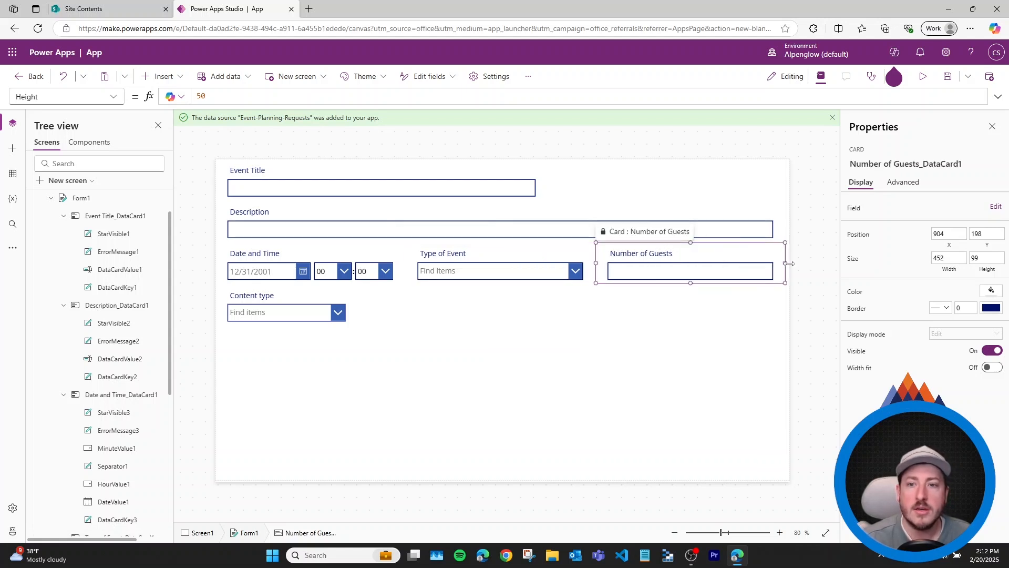
Delete the Content type card from the form
{"action": "left_click", "coordinate": [352, 316]}
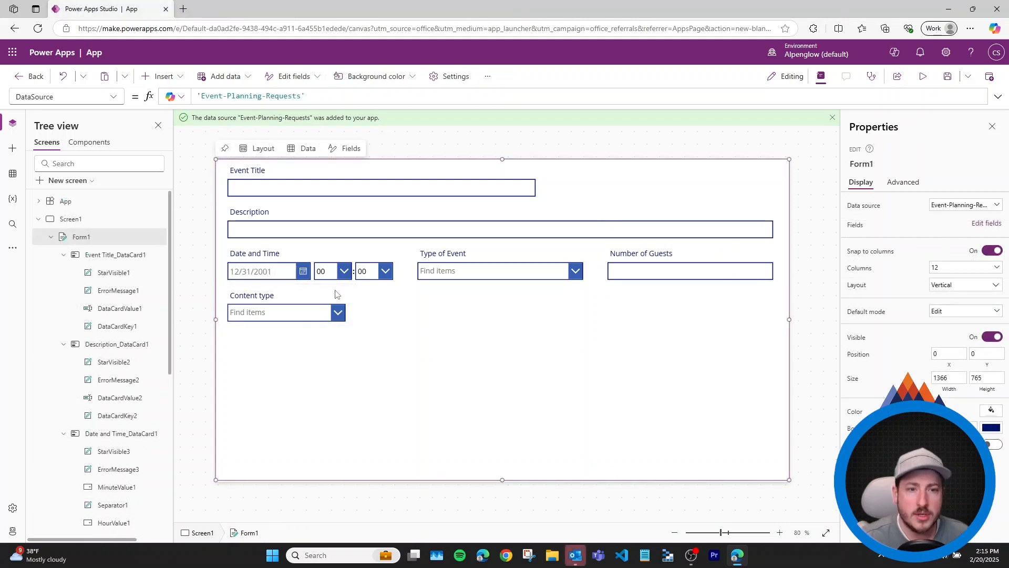
{"action": "left_click", "coordinate": [310, 299]}
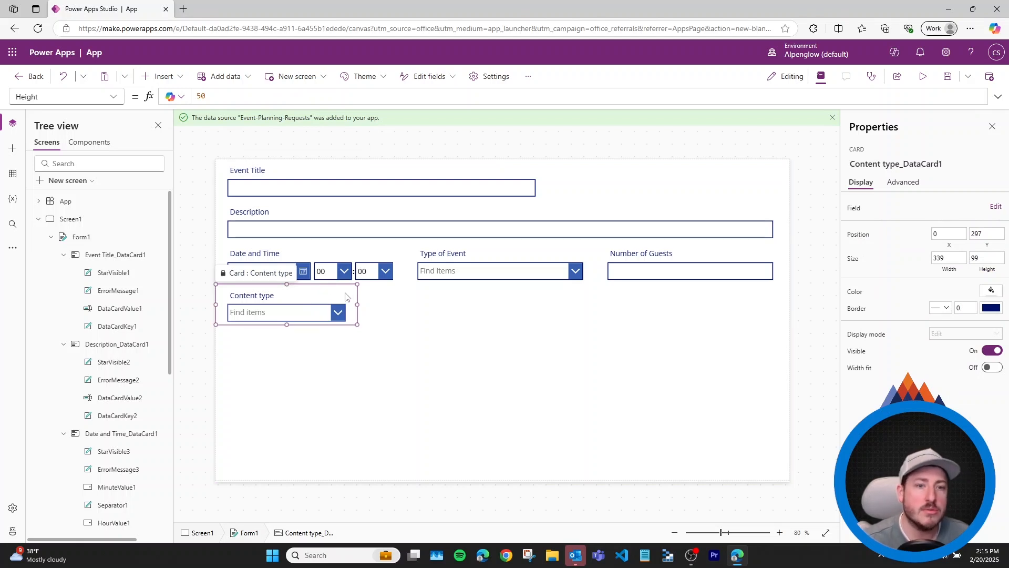
{"action": "key", "text": "Delete"}
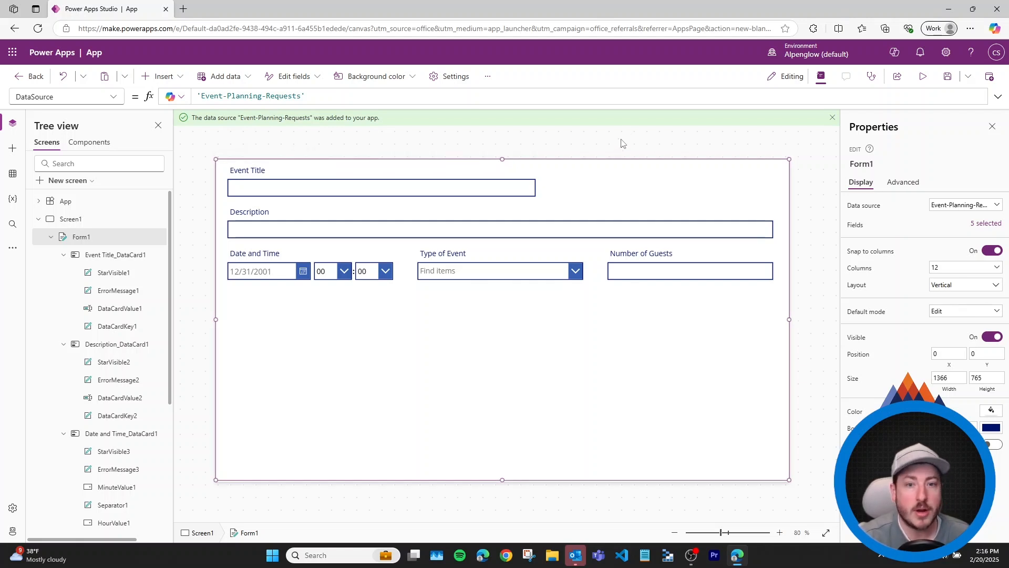
Preview the app to examine how the form displays, and return to editing
{"action": "left_click", "coordinate": [757, 157]}
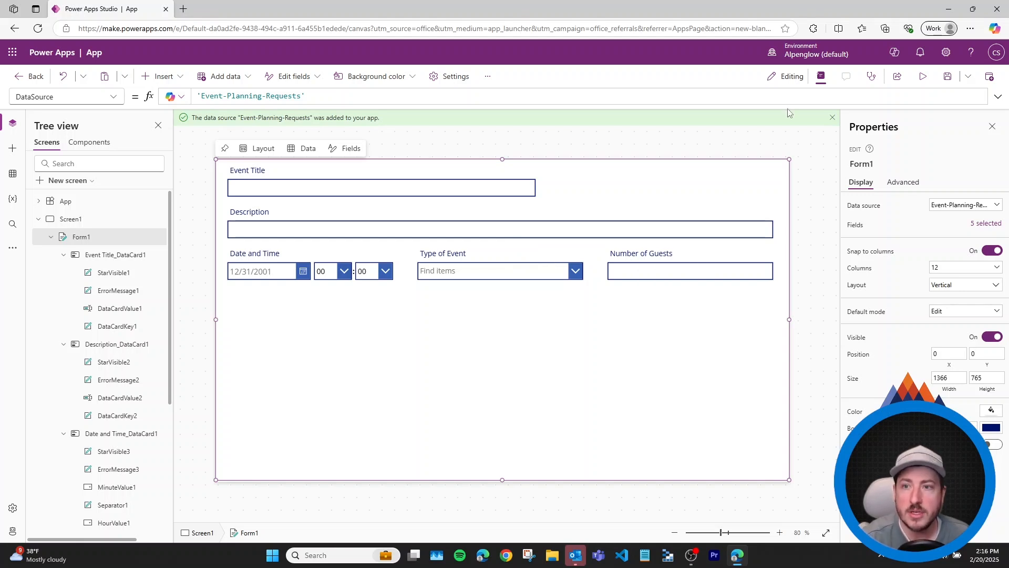
{"action": "left_click", "coordinate": [927, 79]}
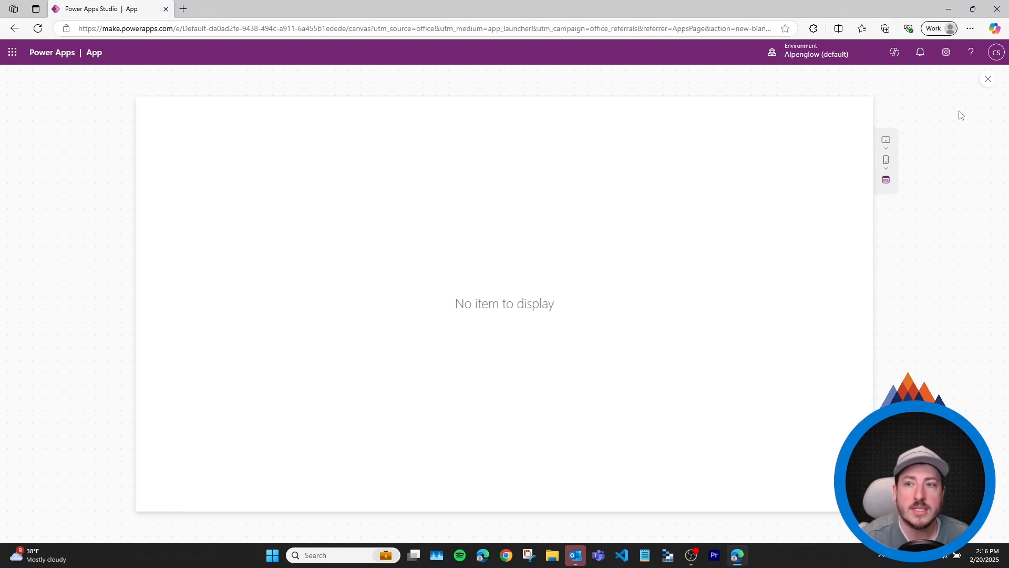
{"action": "left_click", "coordinate": [987, 82]}
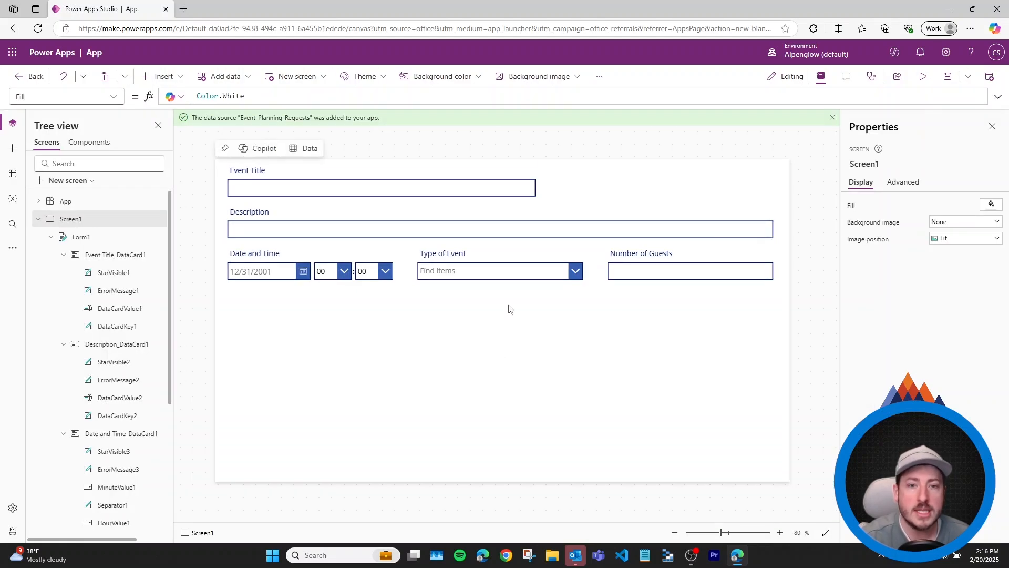
Check Form1's default mode setting and preview the app again
{"action": "left_click", "coordinate": [96, 237]}
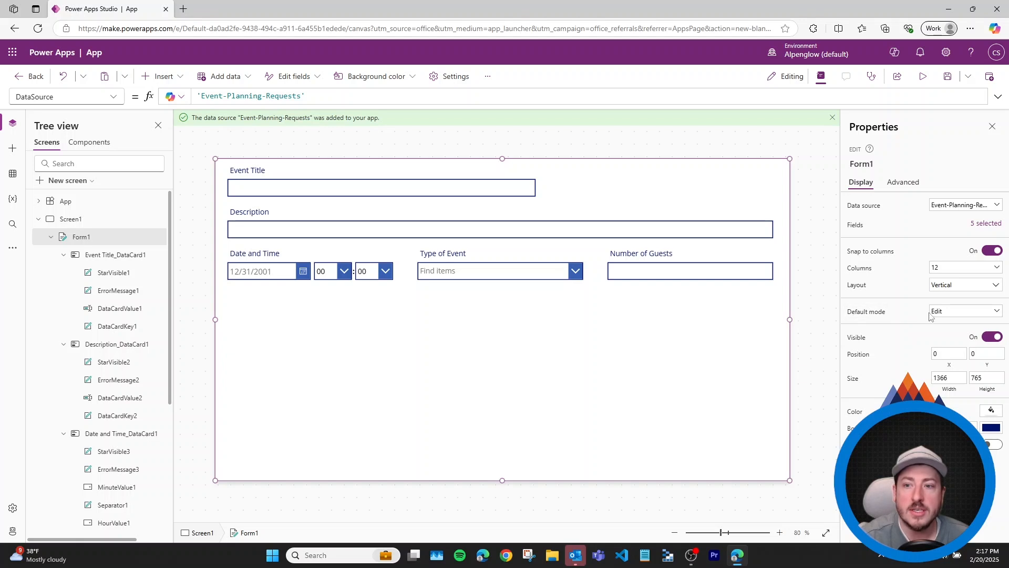
{"action": "left_click", "coordinate": [923, 76]}
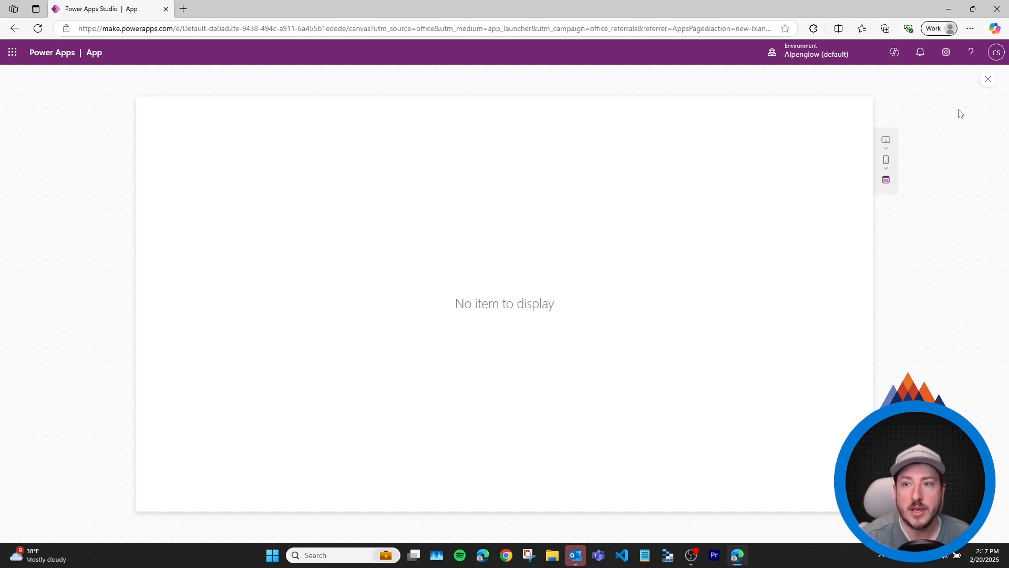
Set Form1's default mode to New and preview the app again
{"action": "left_click", "coordinate": [988, 80]}
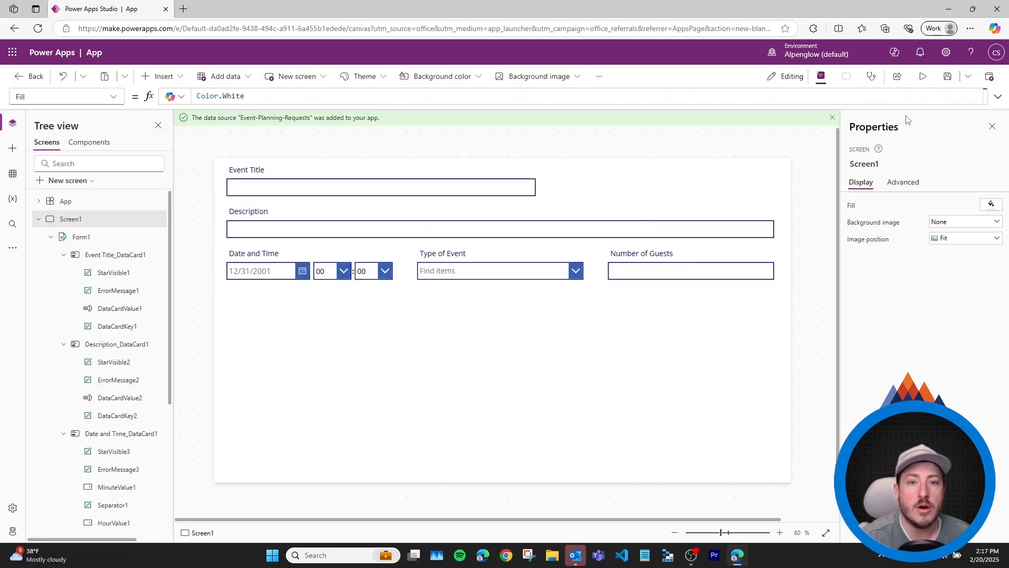
{"action": "left_click", "coordinate": [603, 329]}
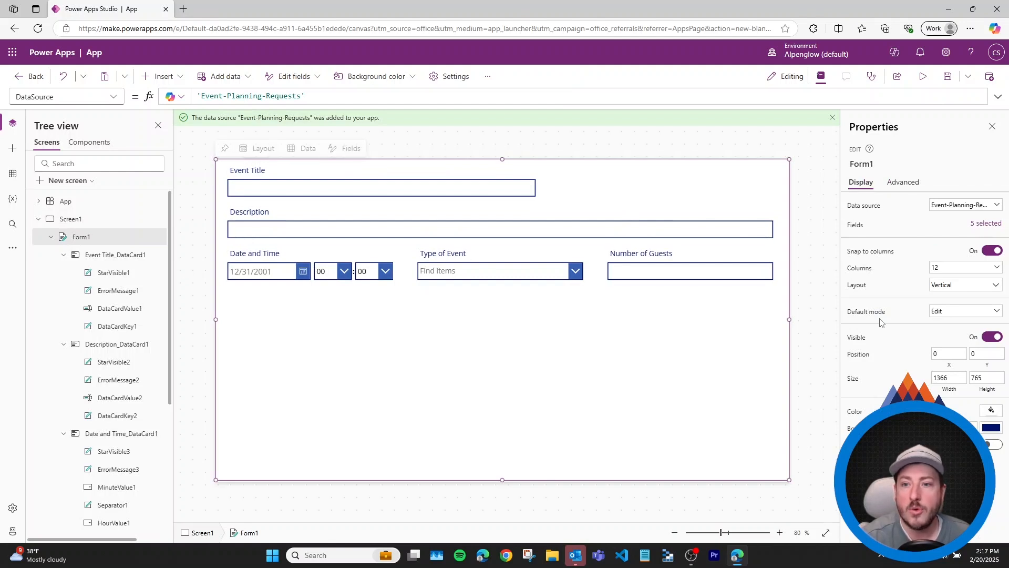
{"action": "left_click", "coordinate": [955, 310]}
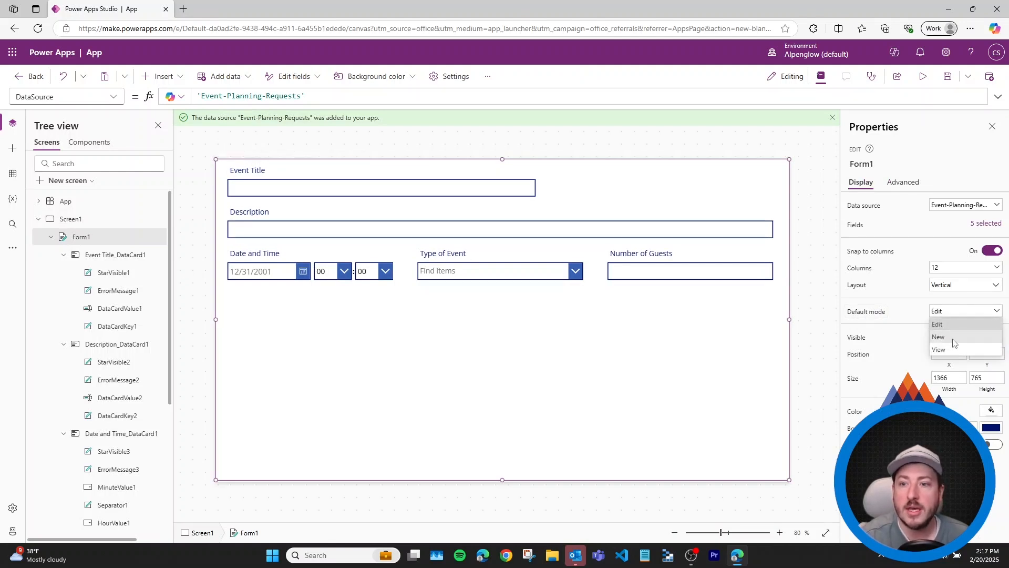
{"action": "left_click", "coordinate": [954, 341]}
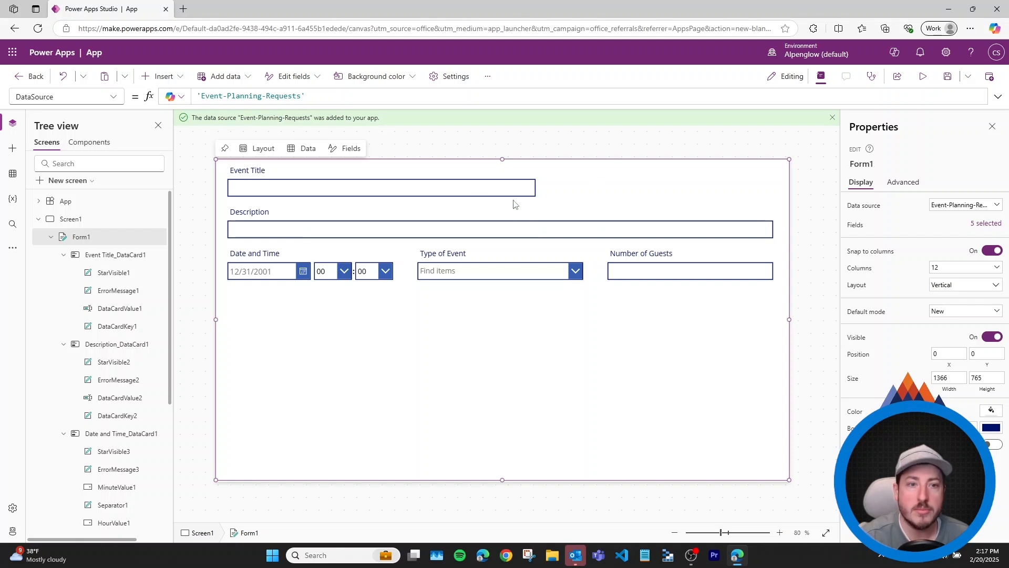
{"action": "left_click", "coordinate": [923, 76]}
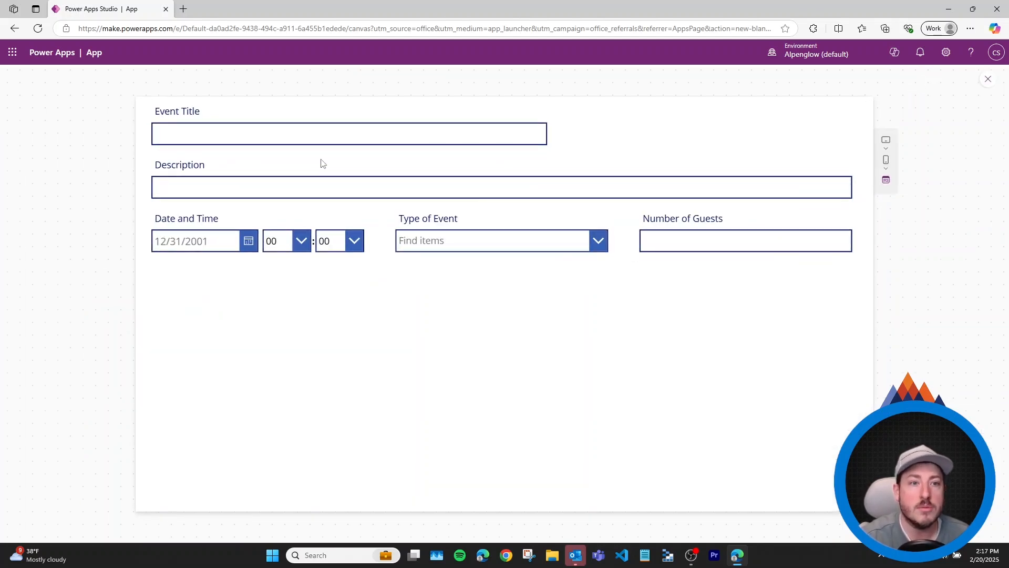
Try entering sample text in the Description field of the previewed form and clear it again
{"action": "left_click", "coordinate": [385, 132]}
{"action": "left_click", "coordinate": [370, 187]}
{"action": "type", "text": "asdfsad"}
{"action": "key", "text": "BackSpace"}
{"action": "key", "text": "BackSpace"}
{"action": "key", "text": "BackSpace"}
{"action": "key", "text": "BackSpace"}
{"action": "key", "text": "BackSpace"}
{"action": "key", "text": "BackSpace"}
{"action": "key", "text": "BackSpace"}
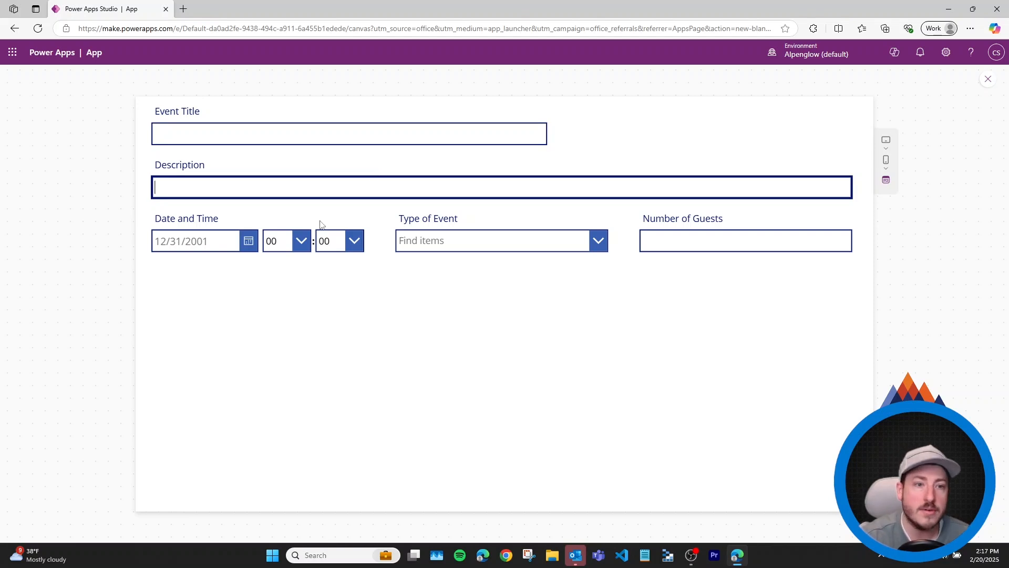
Fill the Date and Time field with 2/27/2025, hour 10 and minute 59 in the preview
{"action": "left_click", "coordinate": [249, 241]}
{"action": "left_click", "coordinate": [274, 463]}
{"action": "left_click", "coordinate": [268, 492]}
{"action": "left_click", "coordinate": [283, 241]}
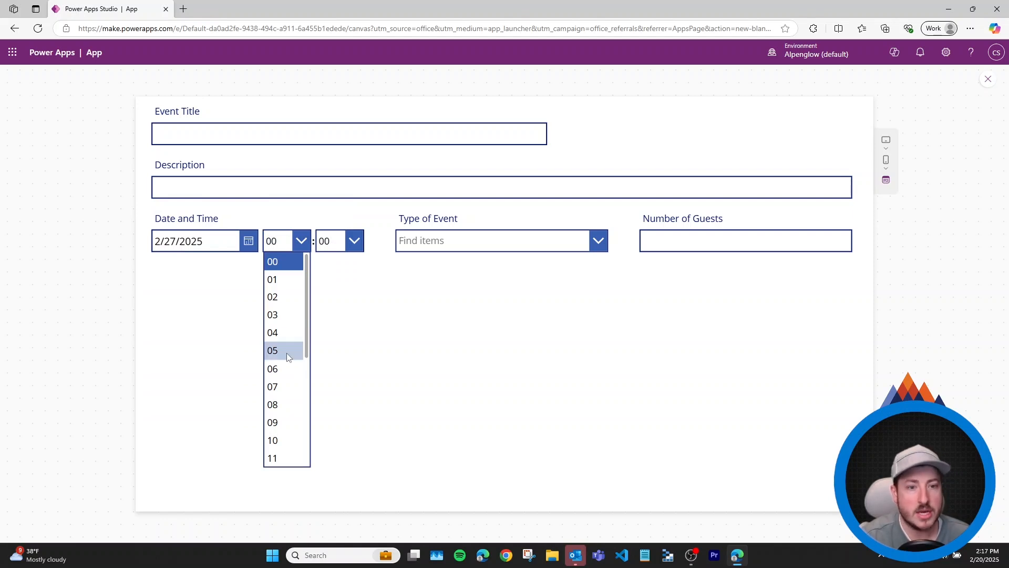
{"action": "left_click", "coordinate": [278, 440]}
{"action": "left_click", "coordinate": [299, 241]}
{"action": "scroll", "coordinate": [287, 341], "scroll_direction": "down", "scroll_amount": 5}
{"action": "scroll", "coordinate": [295, 368], "scroll_direction": "up", "scroll_amount": 5}
{"action": "left_click", "coordinate": [338, 235]}
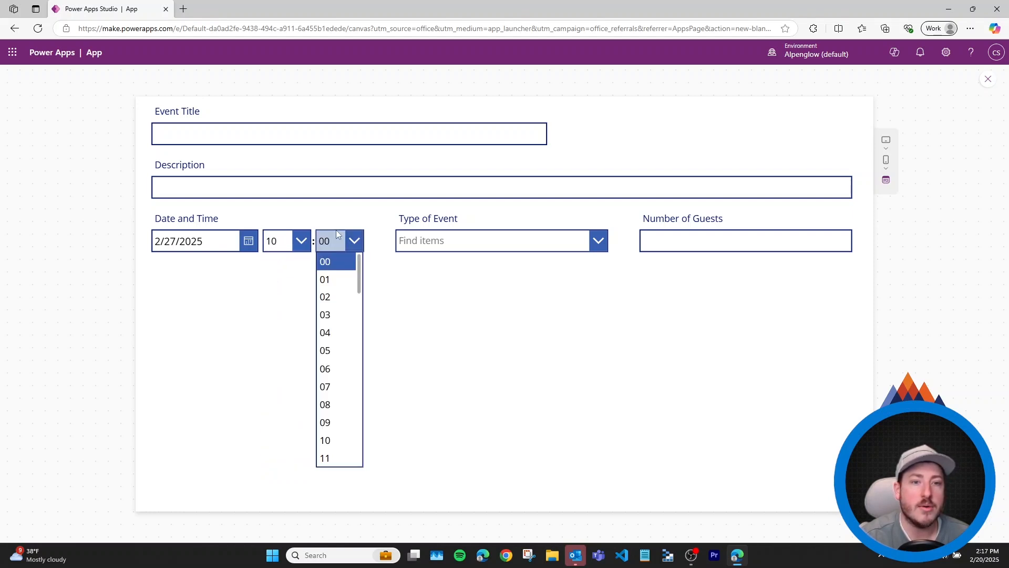
{"action": "scroll", "coordinate": [336, 368], "scroll_direction": "down", "scroll_amount": 10}
{"action": "left_click", "coordinate": [336, 458]}
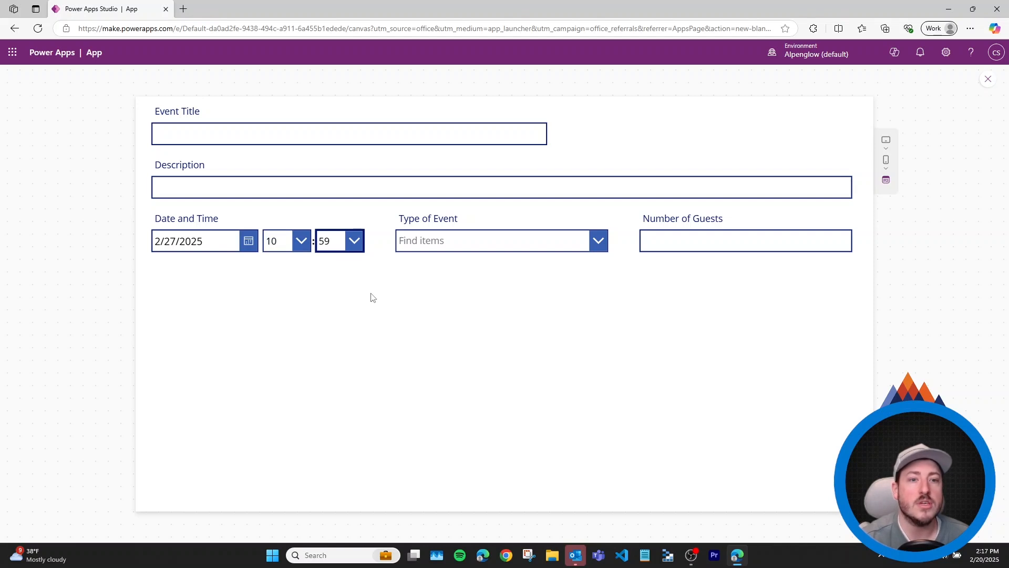
Examine the available hour choices and the Type of Event options in the previewed form
{"action": "left_click", "coordinate": [300, 241]}
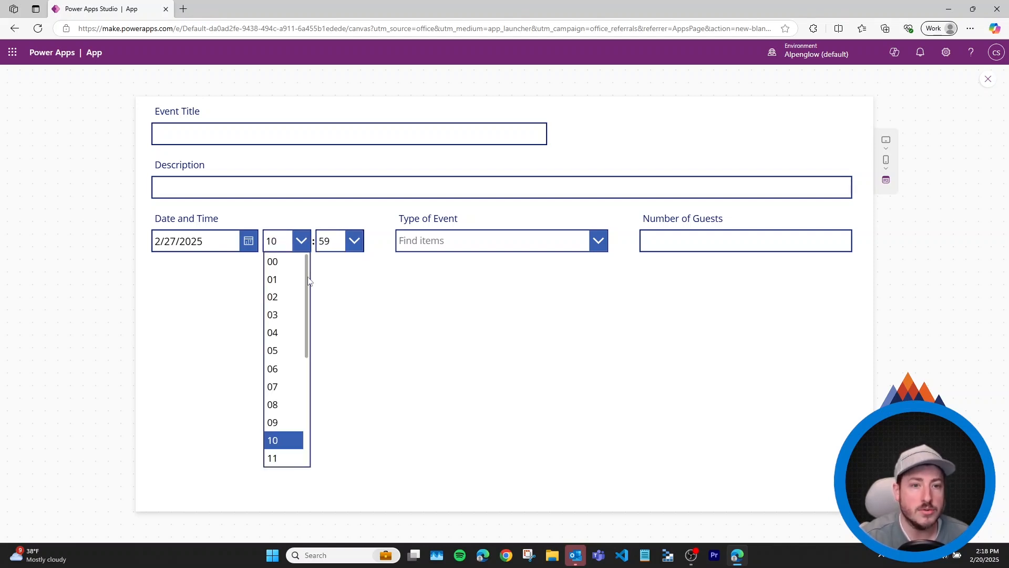
{"action": "scroll", "coordinate": [310, 337], "scroll_direction": "down", "scroll_amount": 2}
{"action": "scroll", "coordinate": [310, 336], "scroll_direction": "down", "scroll_amount": 2}
{"action": "scroll", "coordinate": [312, 315], "scroll_direction": "up", "scroll_amount": 3}
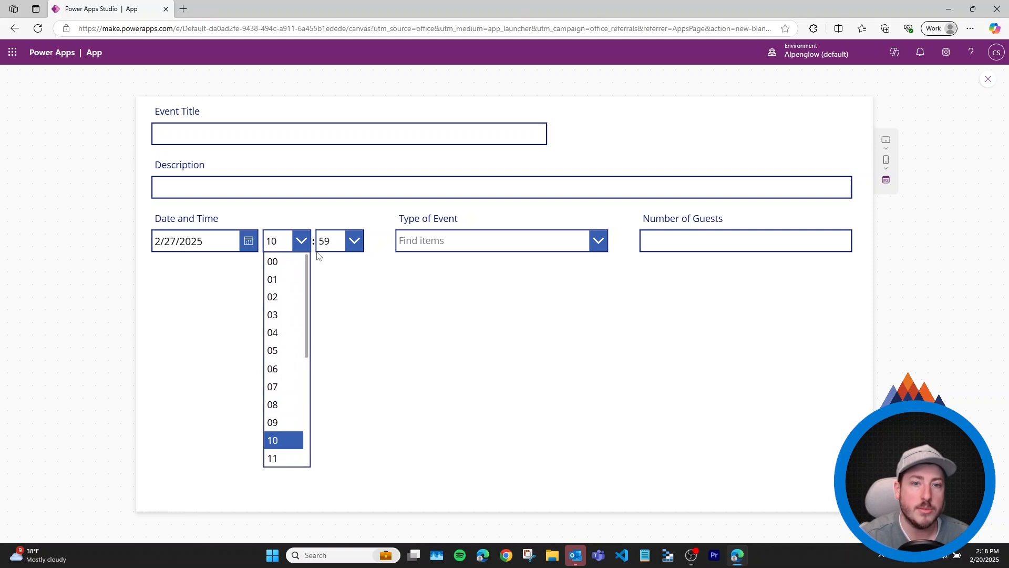
{"action": "left_click", "coordinate": [472, 240]}
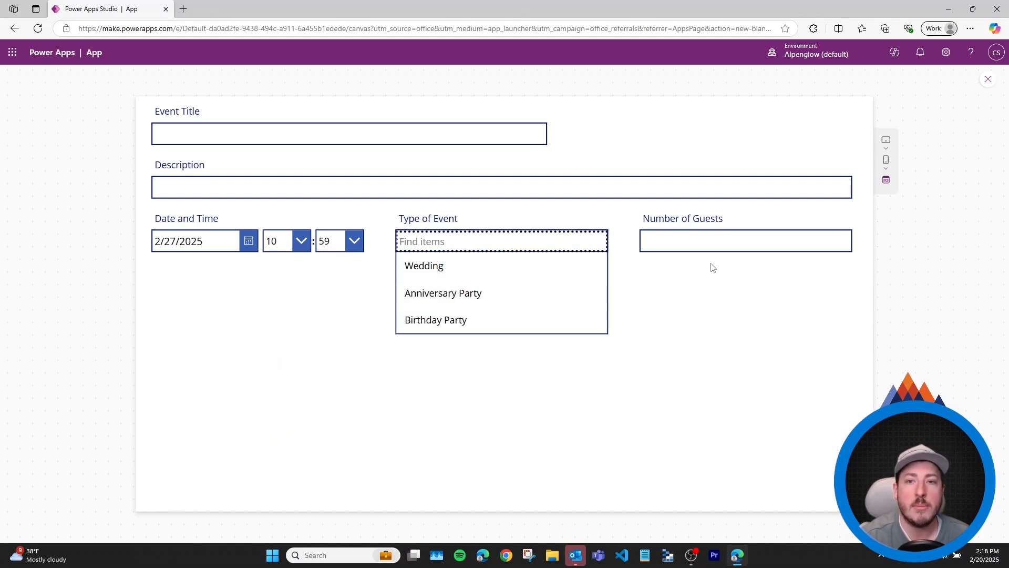
Test the Number of Guests field with 23, clear it, and return to editing
{"action": "left_click", "coordinate": [714, 240]}
{"action": "type", "text": "23"}
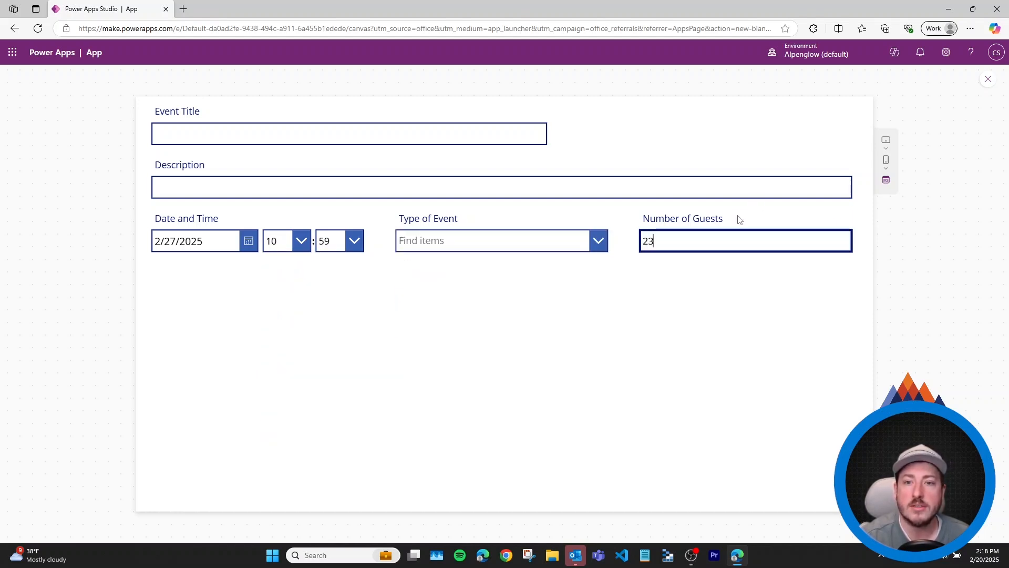
{"action": "key", "text": "BackSpace"}
{"action": "key", "text": "BackSpace"}
{"action": "left_click", "coordinate": [989, 78]}
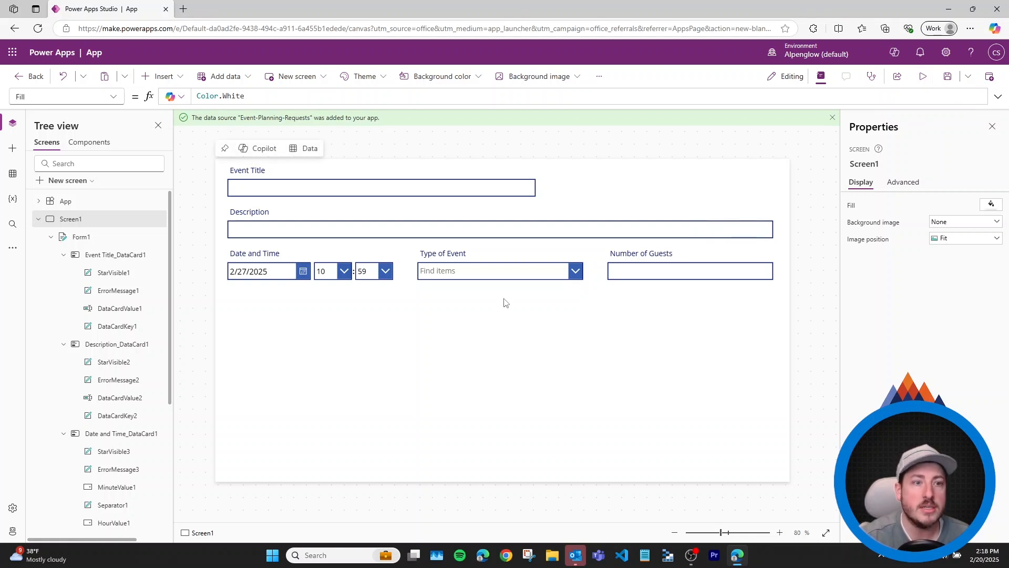
Insert a button directly on the screen, try it at several spots in the form's empty lower area, and delete it
{"action": "left_click", "coordinate": [82, 236]}
{"action": "left_click", "coordinate": [744, 203]}
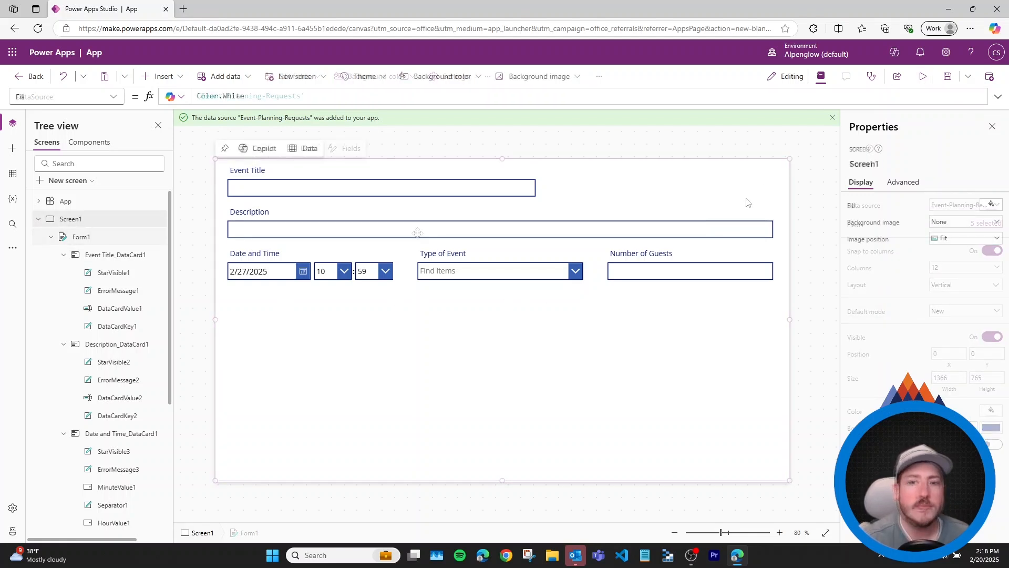
{"action": "left_click", "coordinate": [691, 188]}
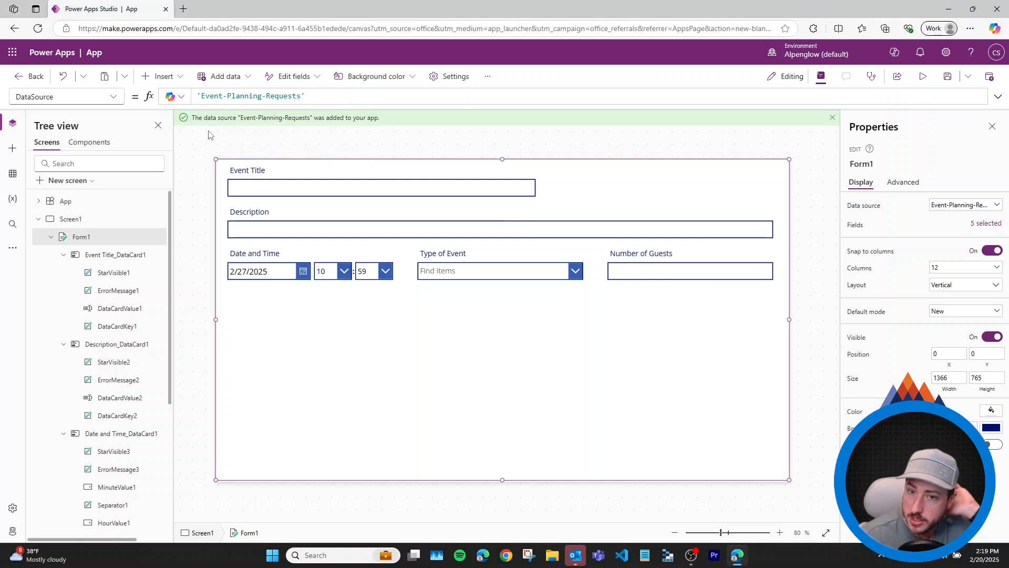
{"action": "left_click", "coordinate": [170, 79]}
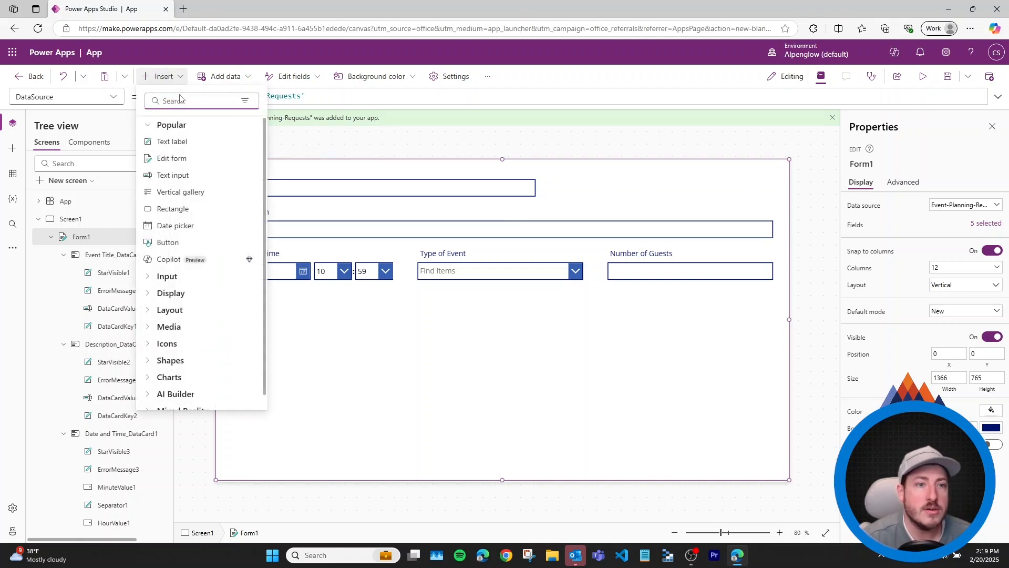
{"action": "left_click", "coordinate": [191, 243]}
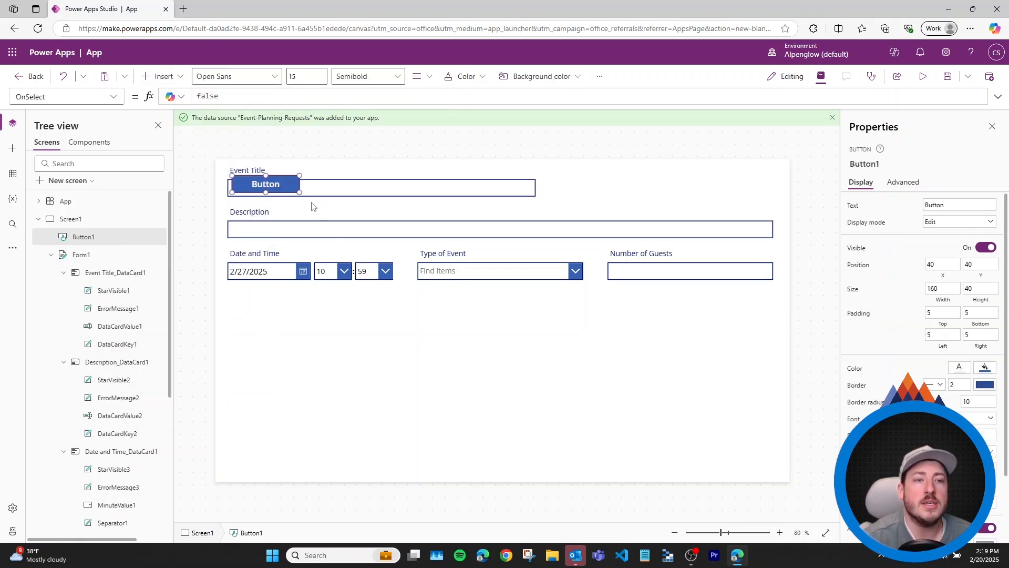
{"action": "left_click_drag", "start_coordinate": [483, 372], "coordinate": [713, 423]}
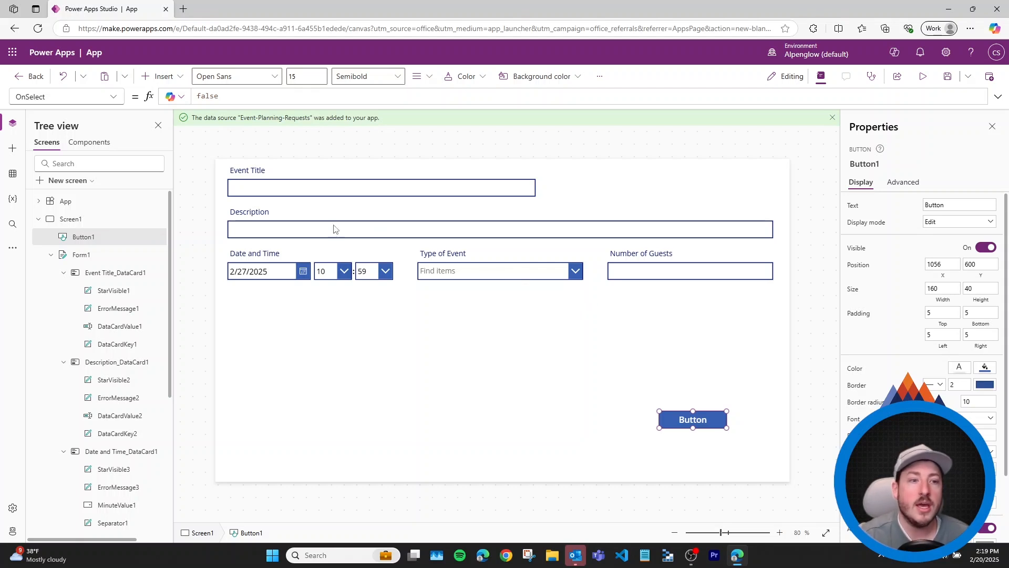
{"action": "mouse_move", "coordinate": [691, 418]}
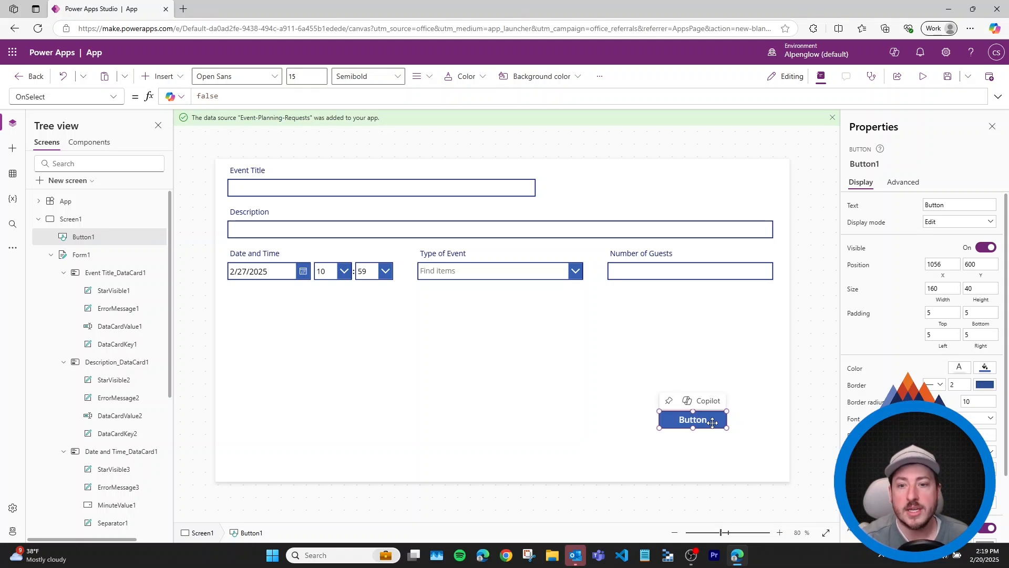
{"action": "left_click_drag", "start_coordinate": [715, 418], "coordinate": [757, 445]}
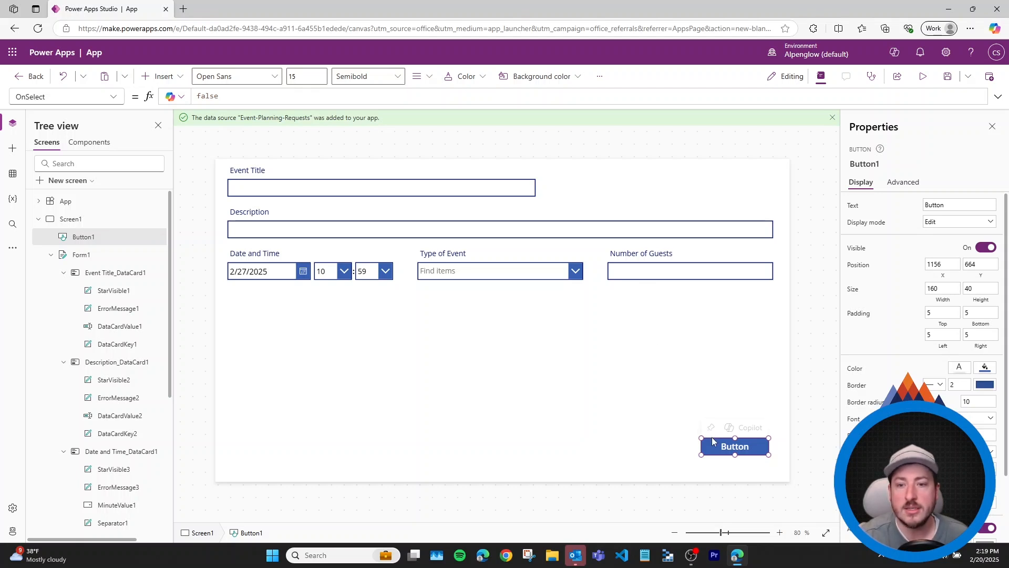
{"action": "left_click_drag", "start_coordinate": [713, 441], "coordinate": [697, 394]}
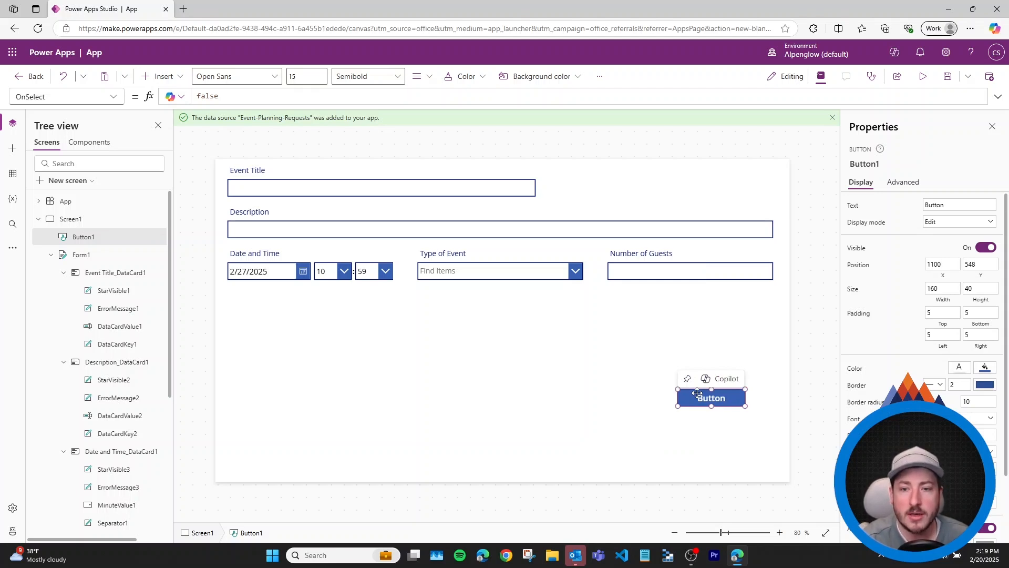
{"action": "key", "text": "Delete"}
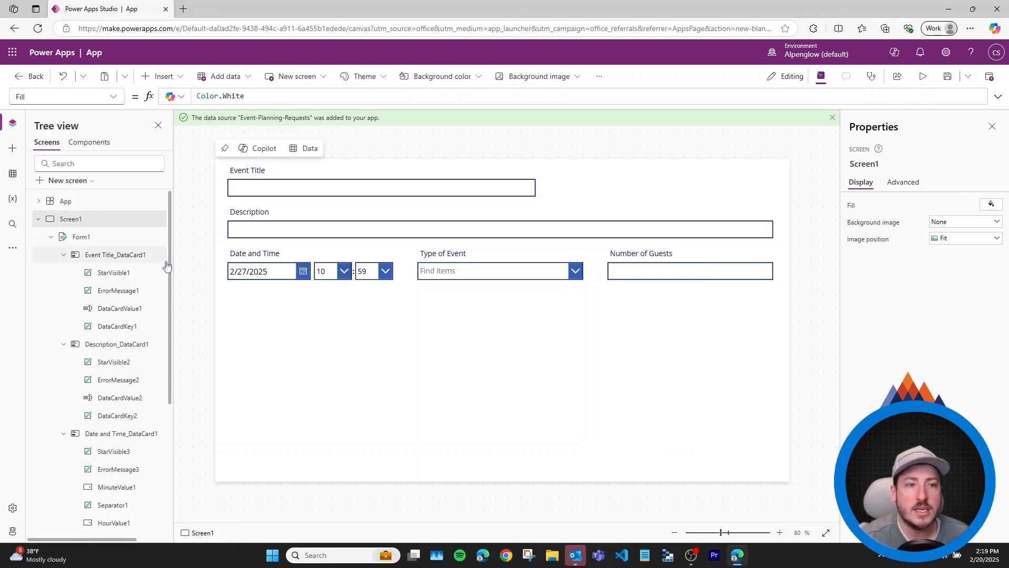
Add a custom card to Form1 through its field settings
{"action": "left_click", "coordinate": [111, 237]}
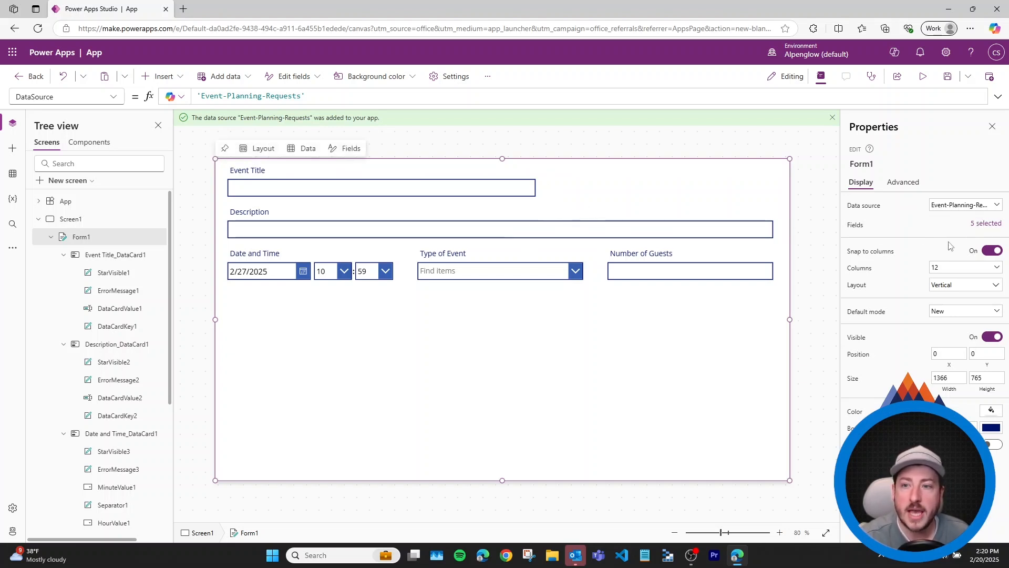
{"action": "left_click", "coordinate": [979, 226]}
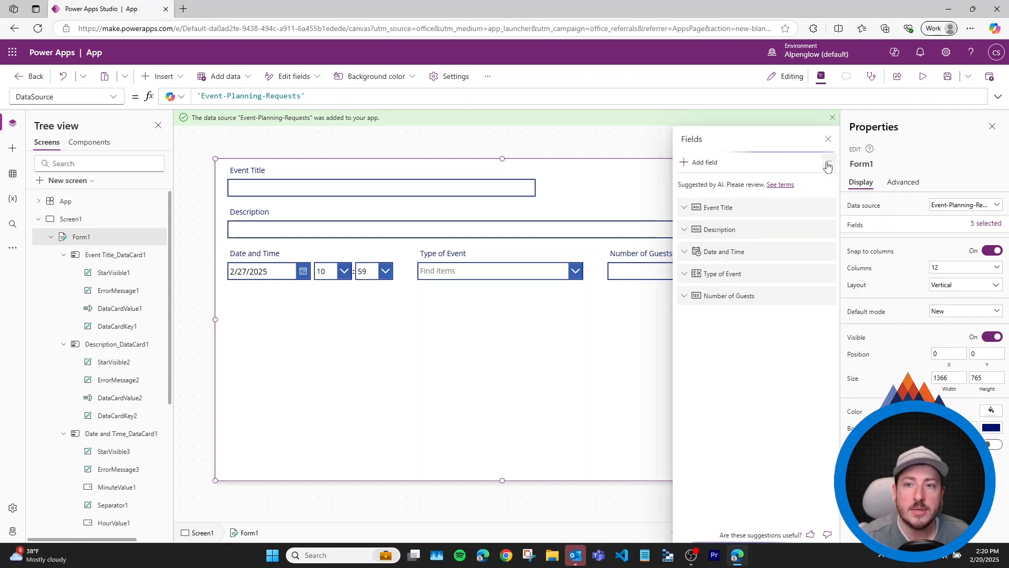
{"action": "left_click", "coordinate": [830, 163]}
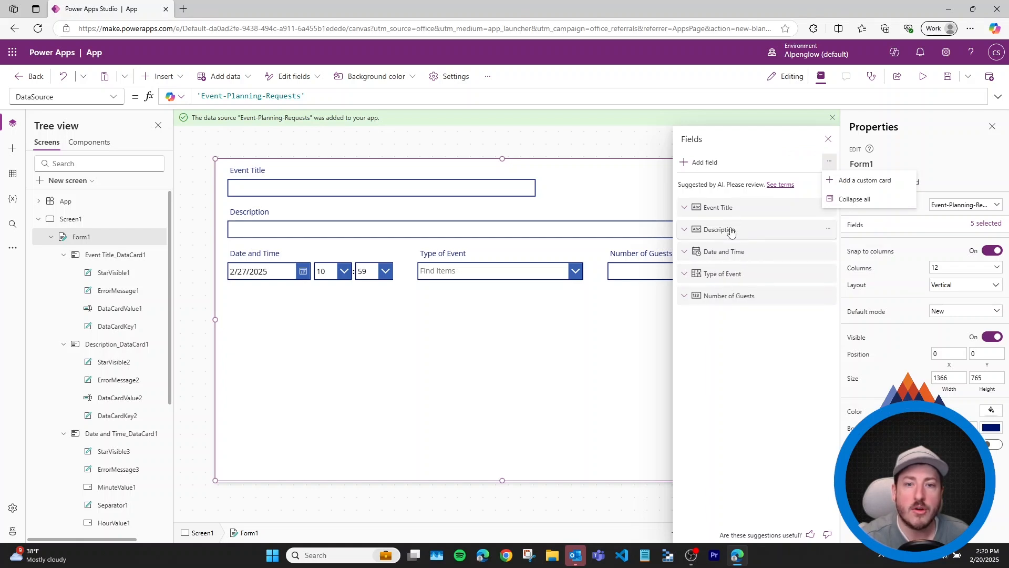
{"action": "left_click", "coordinate": [867, 180]}
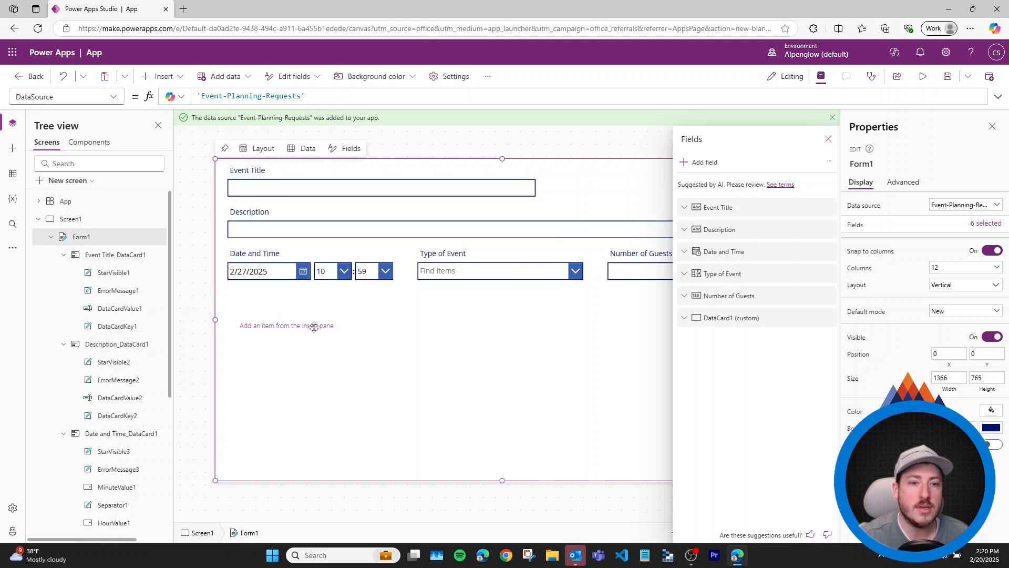
Insert a button inside the new custom card and place it at about X 44, Y 52
{"action": "left_click", "coordinate": [299, 315]}
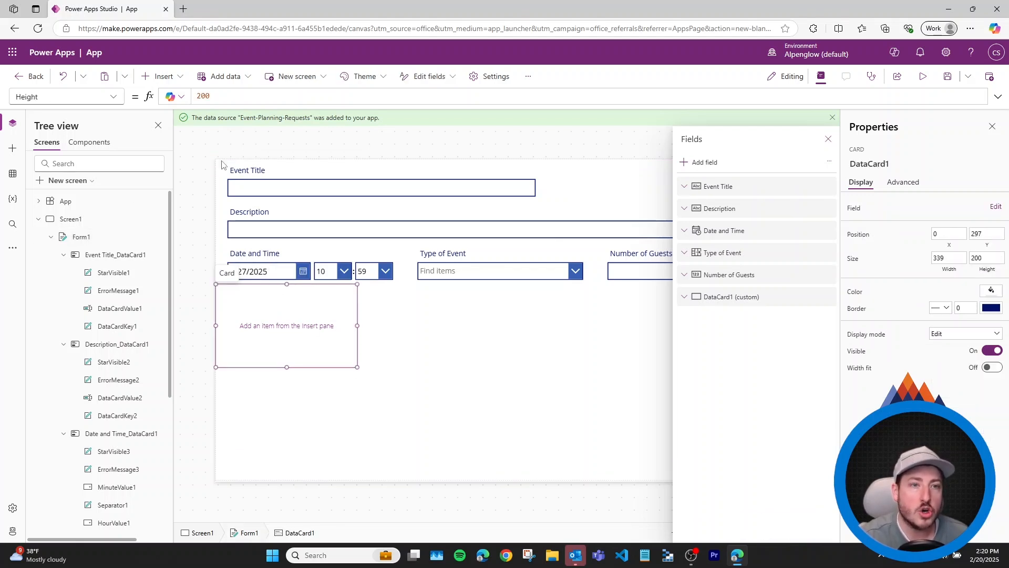
{"action": "left_click", "coordinate": [161, 76]}
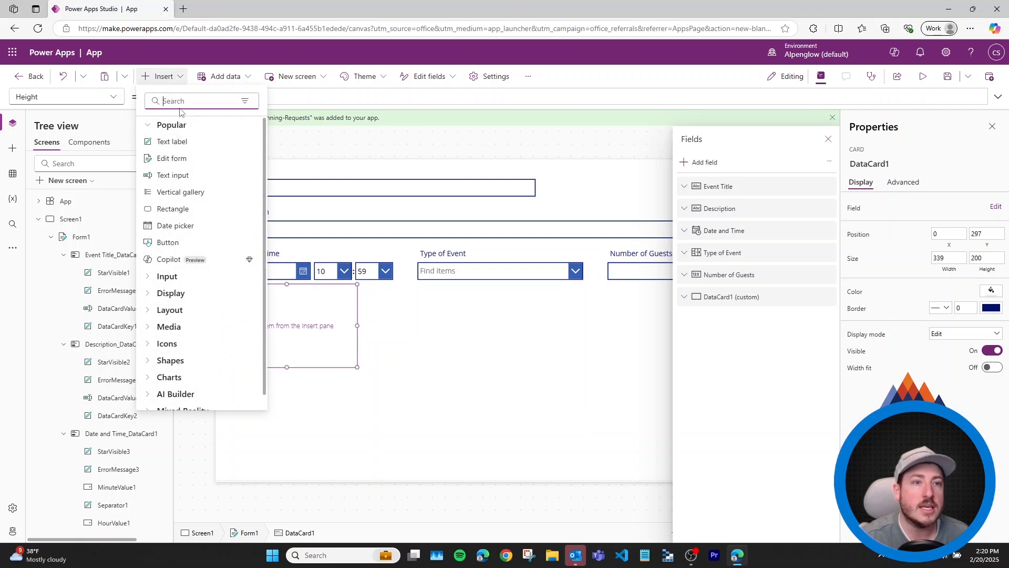
{"action": "left_click", "coordinate": [167, 242]}
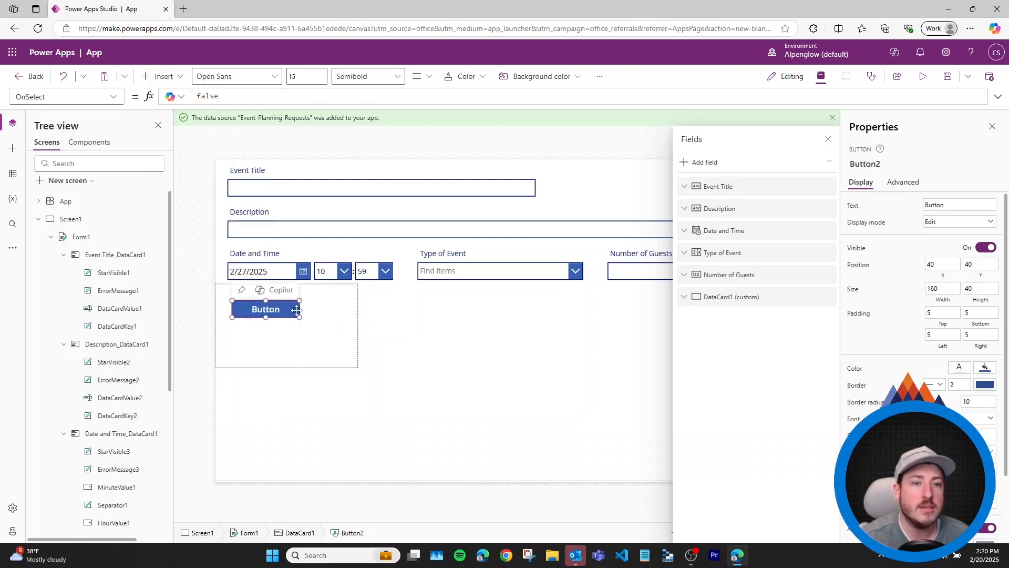
{"action": "left_click_drag", "start_coordinate": [286, 311], "coordinate": [250, 315]}
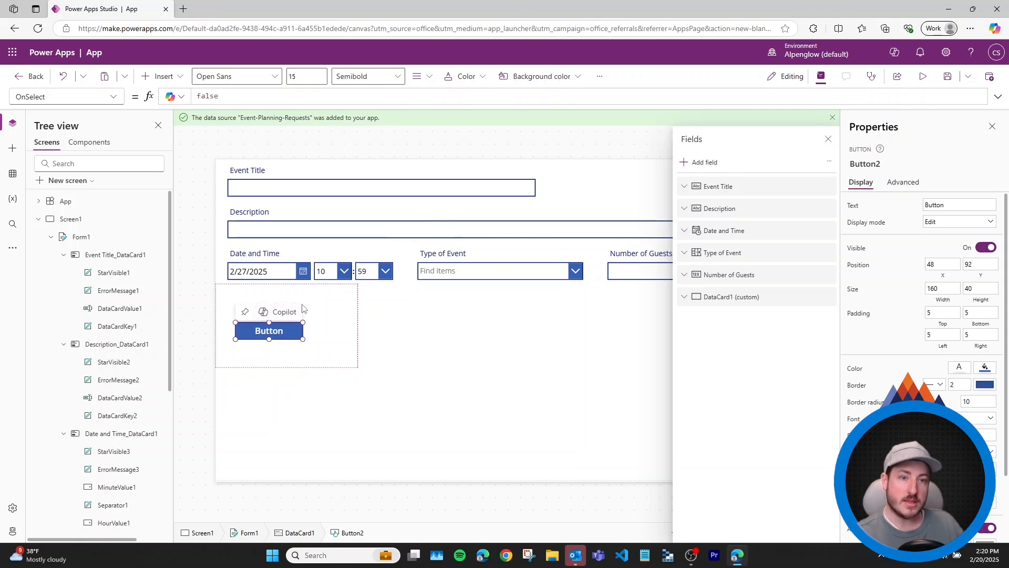
{"action": "mouse_move", "coordinate": [290, 329]}
{"action": "left_mouse_down"}
{"action": "mouse_move", "coordinate": [302, 329]}
{"action": "mouse_move", "coordinate": [294, 314]}
{"action": "left_mouse_up"}
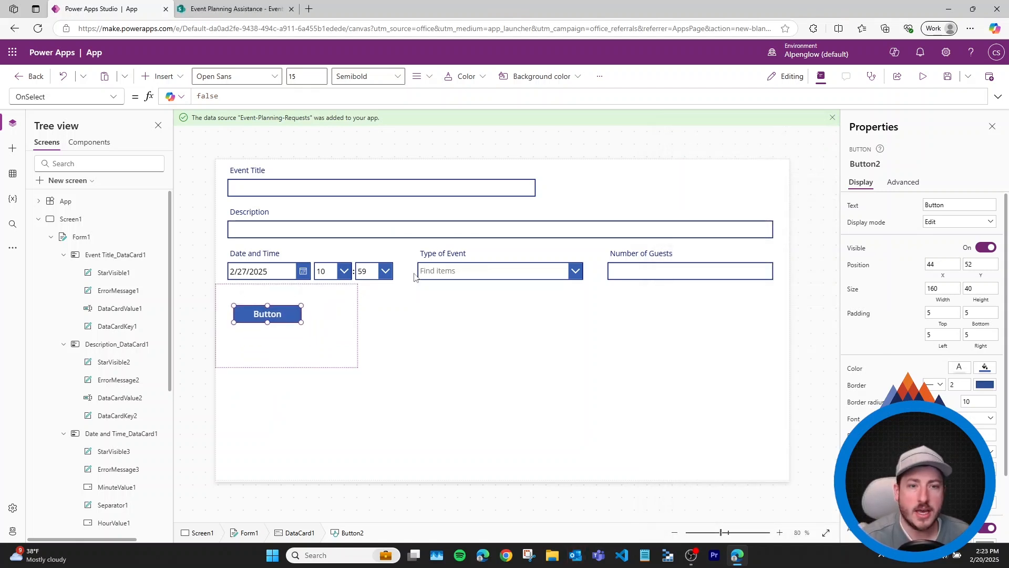
Set the text of the custom card's button to Submit and preview the app
{"action": "left_click", "coordinate": [963, 203]}
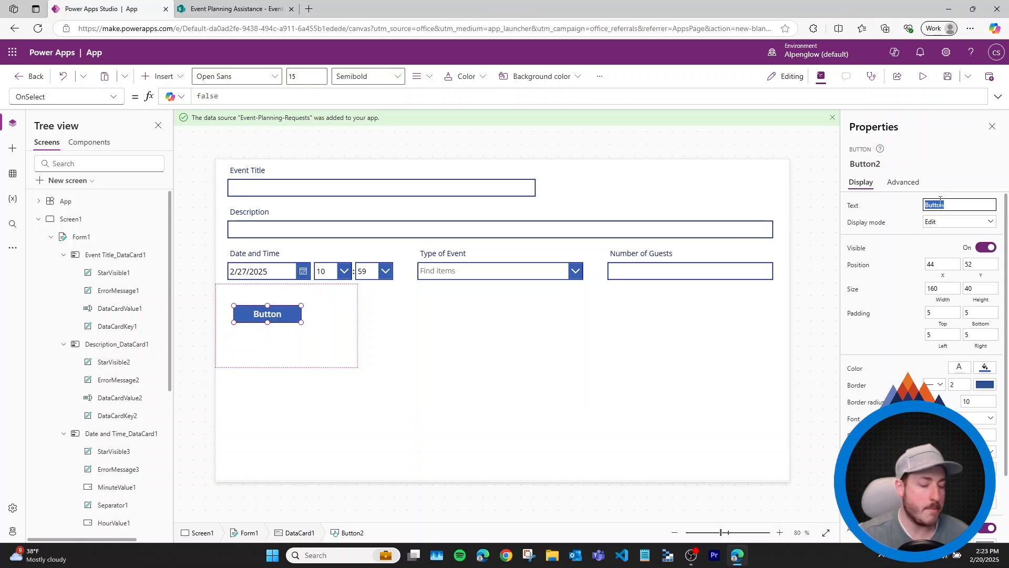
{"action": "type", "text": "Submit"}
{"action": "left_click", "coordinate": [885, 211]}
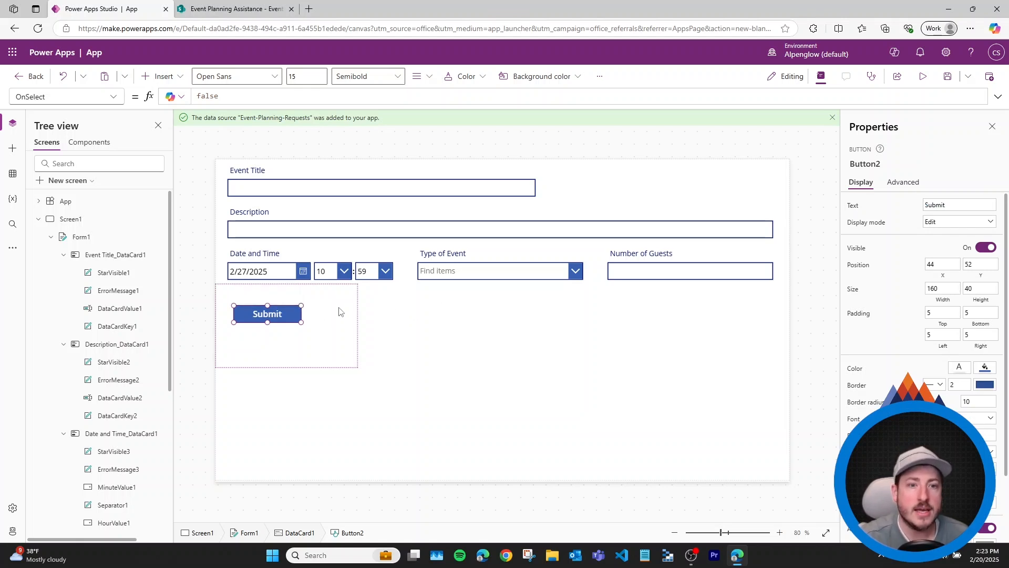
{"action": "left_click", "coordinate": [922, 77]}
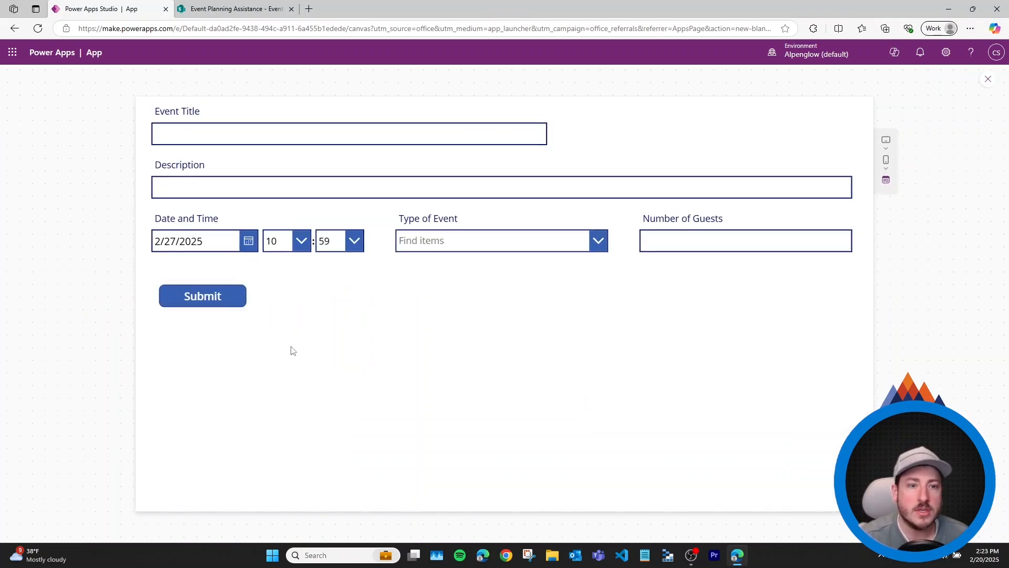
Try the Submit button in the preview, close the preview and select the button on the form
{"action": "left_click", "coordinate": [227, 299]}
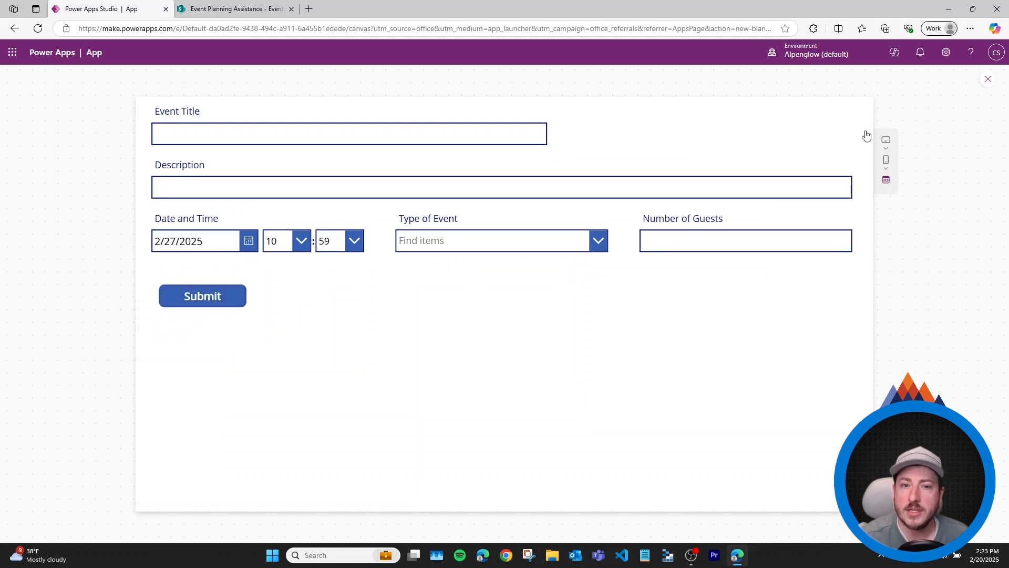
{"action": "key", "text": "Escape"}
{"action": "left_click", "coordinate": [291, 320]}
{"action": "left_click", "coordinate": [291, 316]}
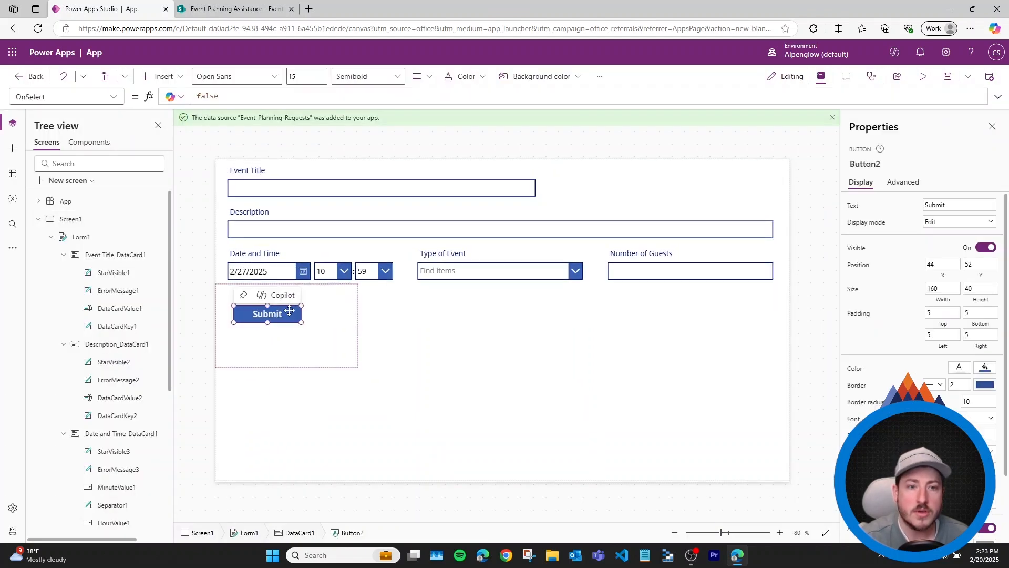
Examine the Submit button's display settings and its full list of advanced properties
{"action": "scroll", "coordinate": [894, 310], "scroll_direction": "down", "scroll_amount": 2}
{"action": "scroll", "coordinate": [888, 294], "scroll_direction": "up", "scroll_amount": 2}
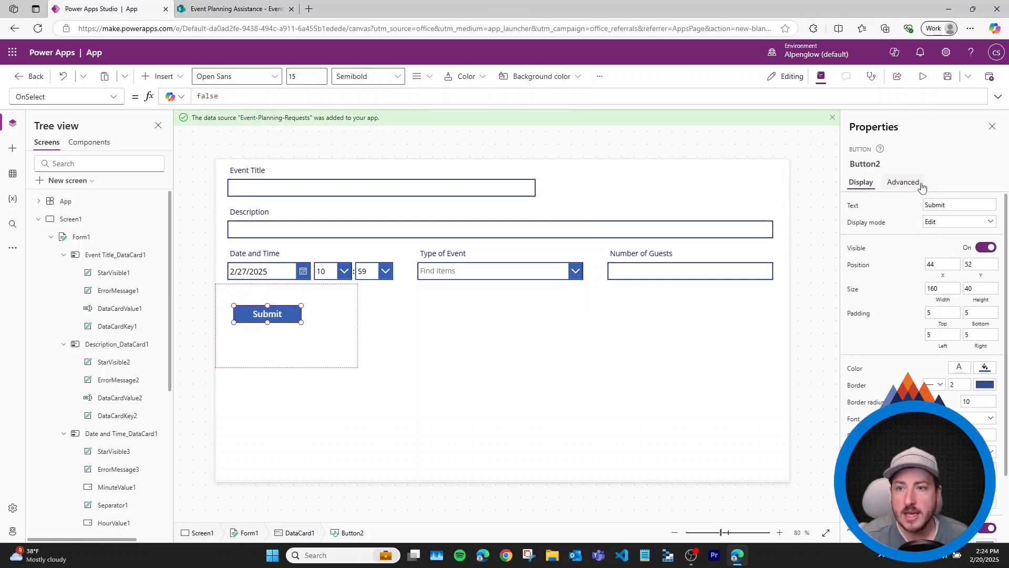
{"action": "left_click", "coordinate": [905, 184]}
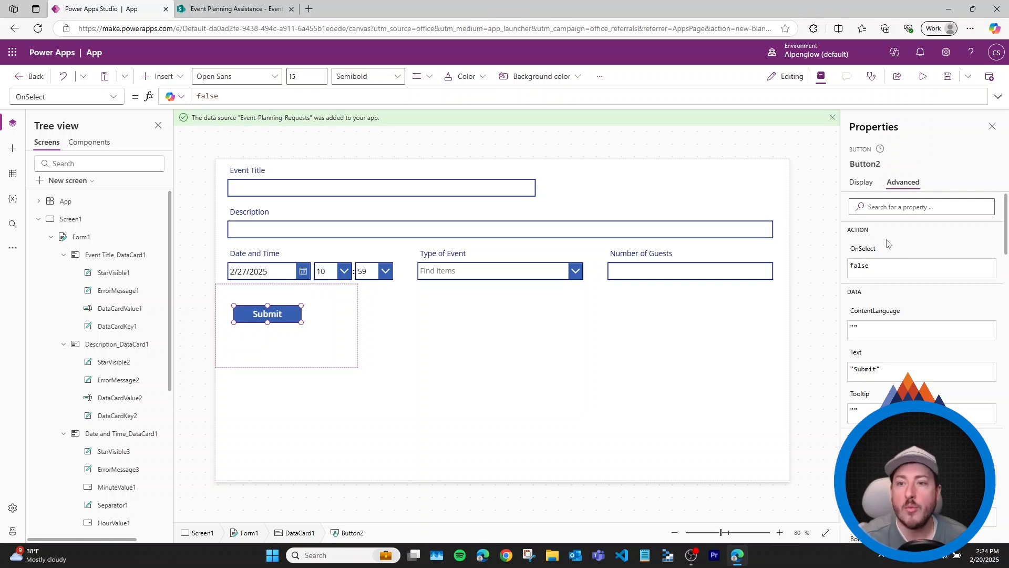
{"action": "scroll", "coordinate": [914, 345], "scroll_direction": "down", "scroll_amount": 2}
{"action": "scroll", "coordinate": [913, 347], "scroll_direction": "down", "scroll_amount": 4}
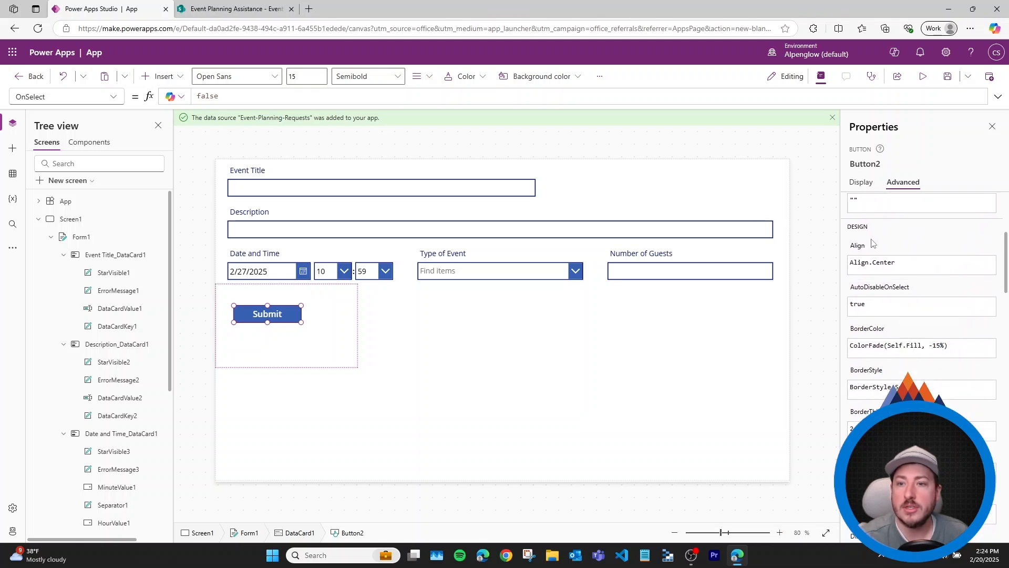
{"action": "scroll", "coordinate": [909, 305], "scroll_direction": "down", "scroll_amount": 15}
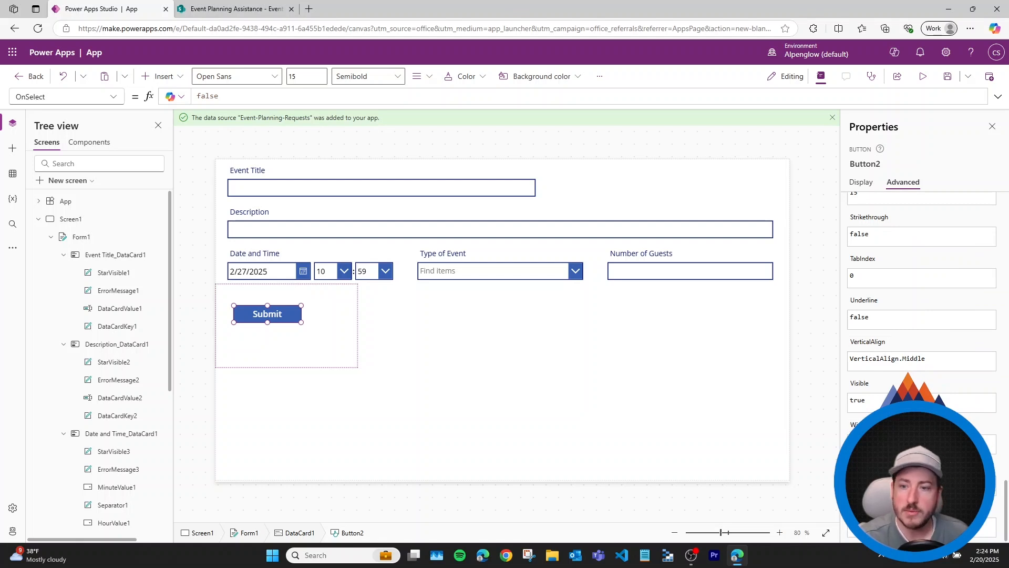
{"action": "scroll", "coordinate": [894, 368], "scroll_direction": "up", "scroll_amount": 4}
{"action": "scroll", "coordinate": [902, 377], "scroll_direction": "up", "scroll_amount": 4}
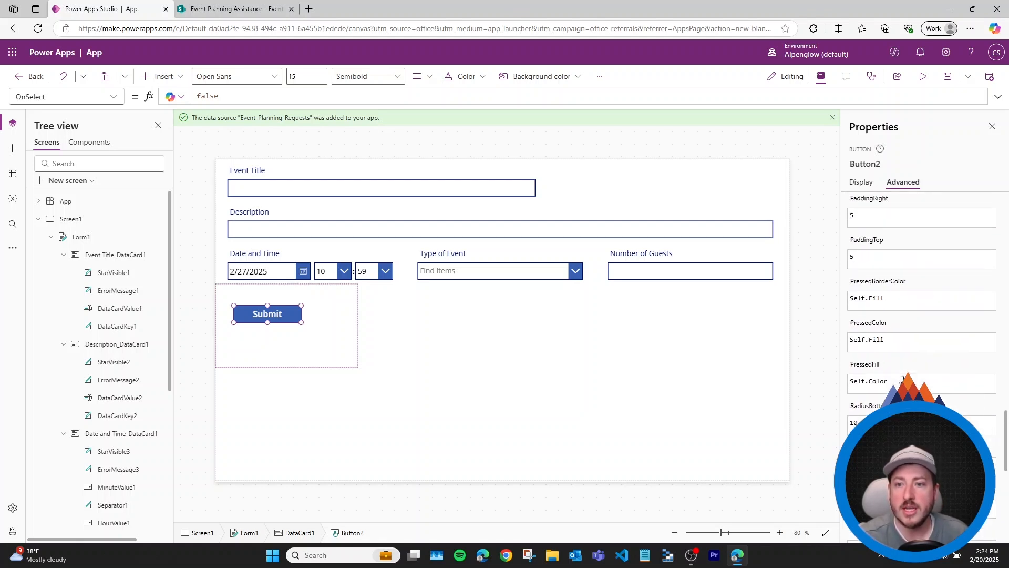
{"action": "scroll", "coordinate": [914, 322], "scroll_direction": "up", "scroll_amount": 5}
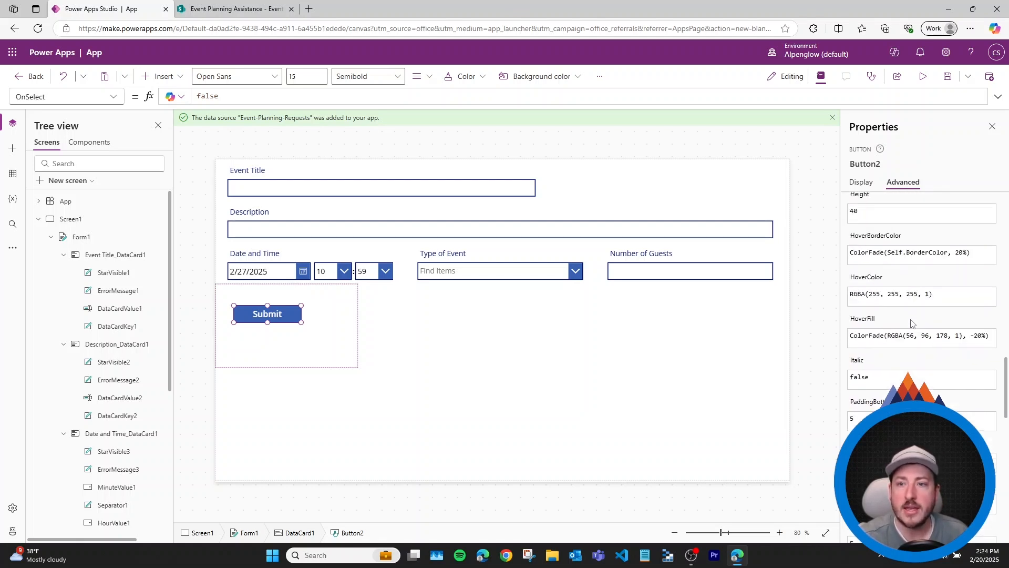
{"action": "scroll", "coordinate": [907, 331], "scroll_direction": "up", "scroll_amount": 8}
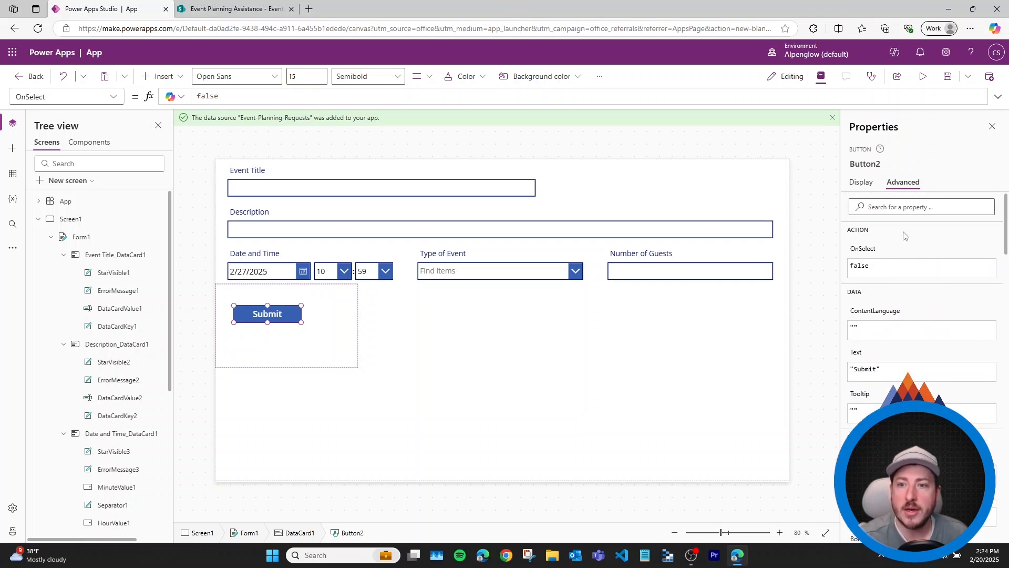
Inspect the OnSelect action of the Submit button and try the button on the canvas
{"action": "left_click", "coordinate": [862, 268]}
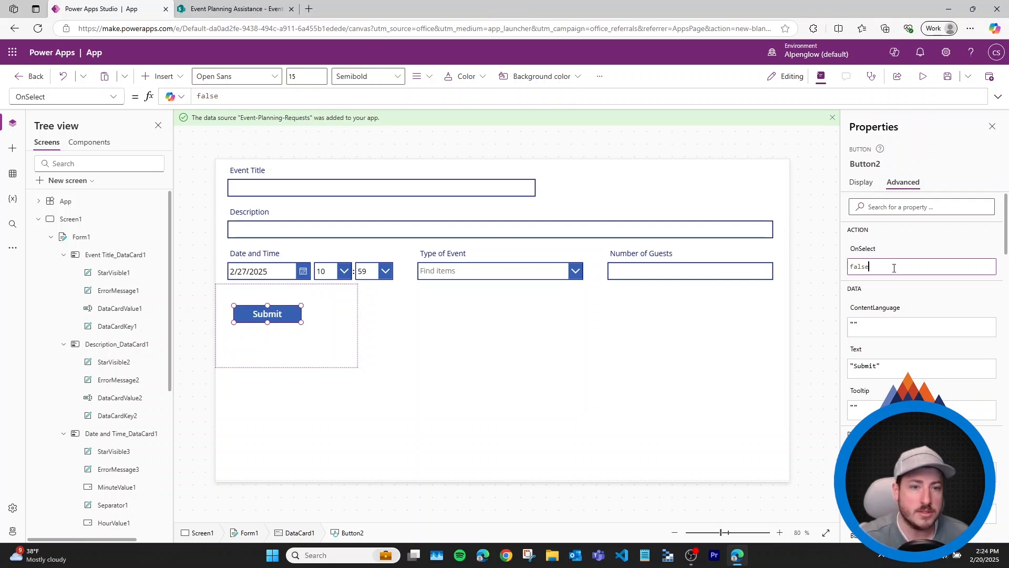
{"action": "left_click", "coordinate": [283, 316]}
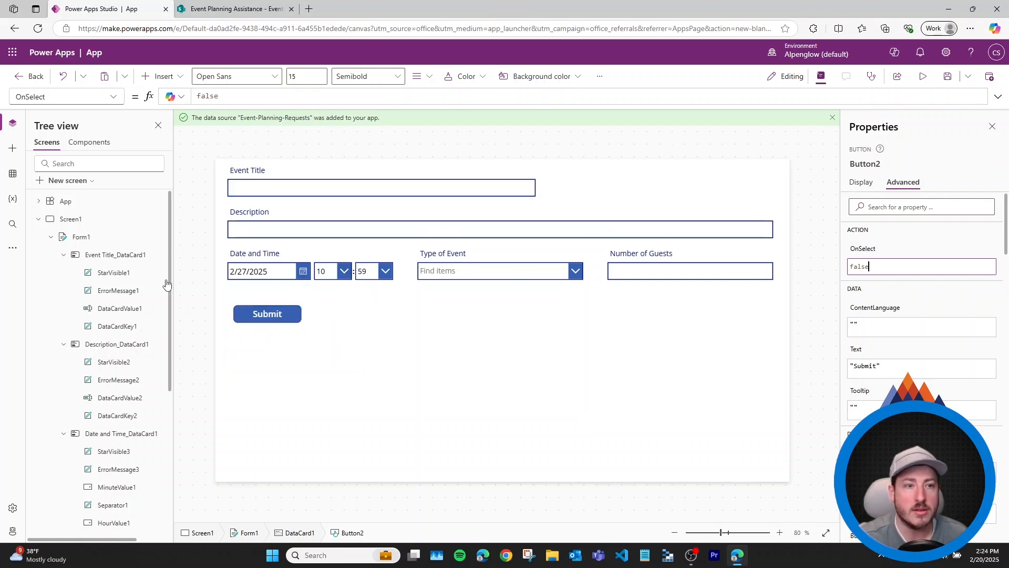
{"action": "left_click", "coordinate": [283, 319]}
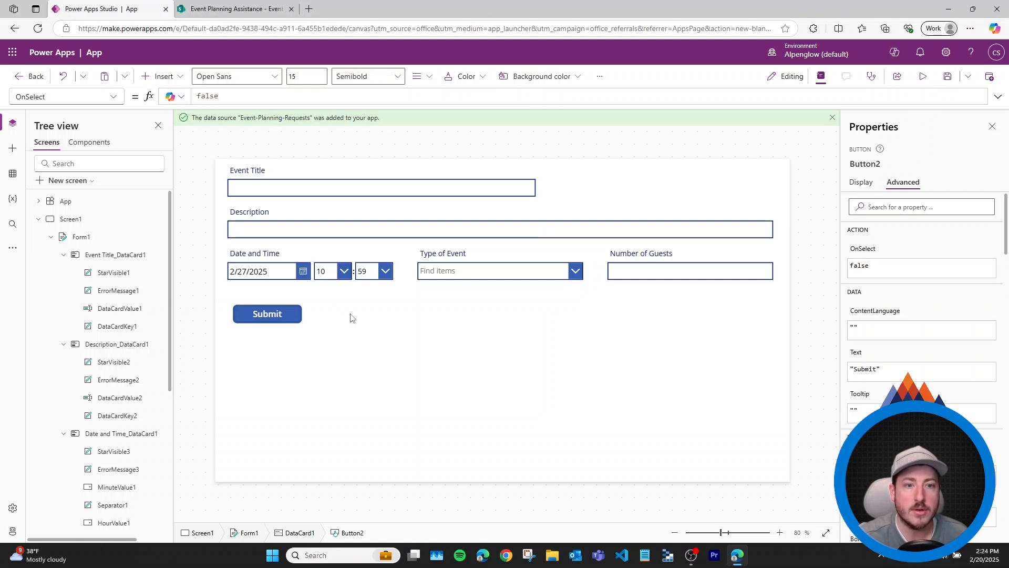
{"action": "left_click", "coordinate": [289, 314]}
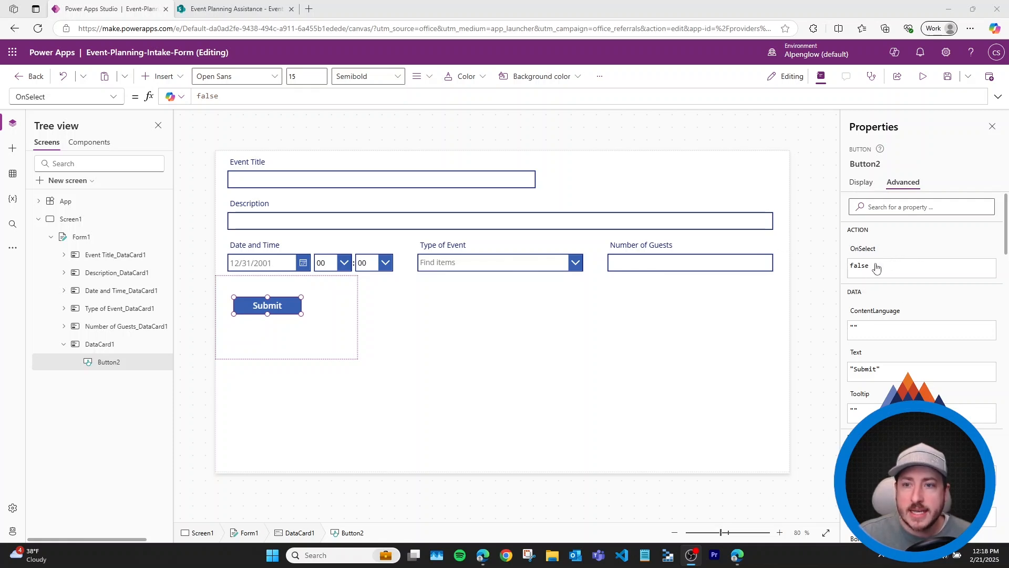
{"action": "left_click", "coordinate": [903, 270]}
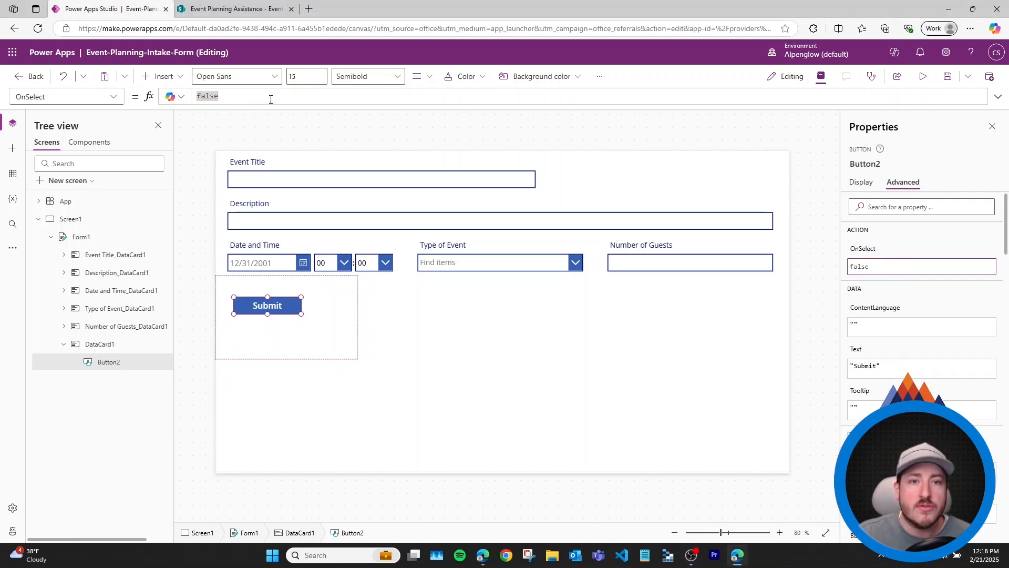
Review the formulas behind the Submit button's Font, OnSelect and Text properties
{"action": "left_click", "coordinate": [115, 97]}
{"action": "scroll", "coordinate": [103, 141], "scroll_direction": "up", "scroll_amount": 1}
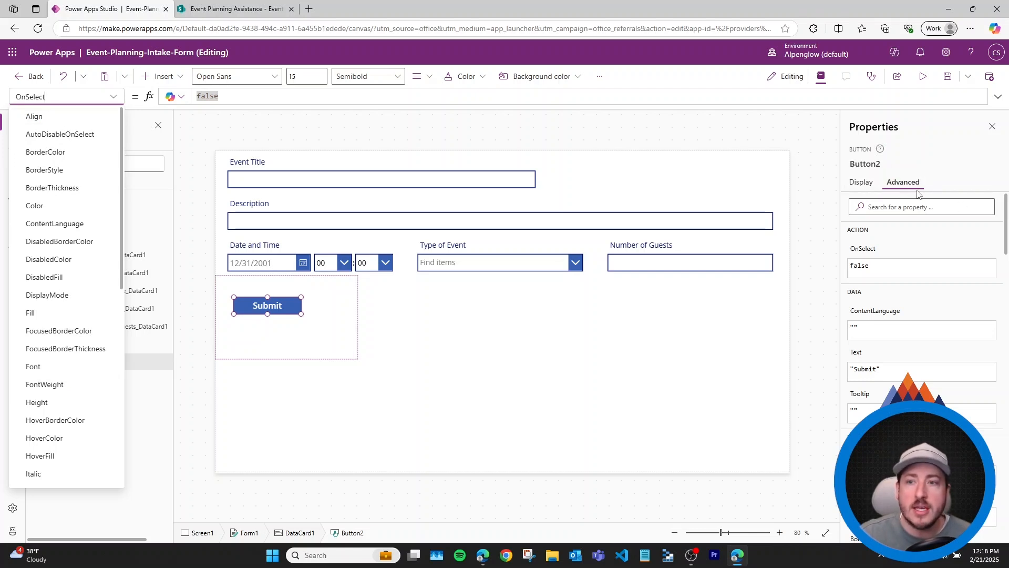
{"action": "scroll", "coordinate": [58, 359], "scroll_direction": "down", "scroll_amount": 1}
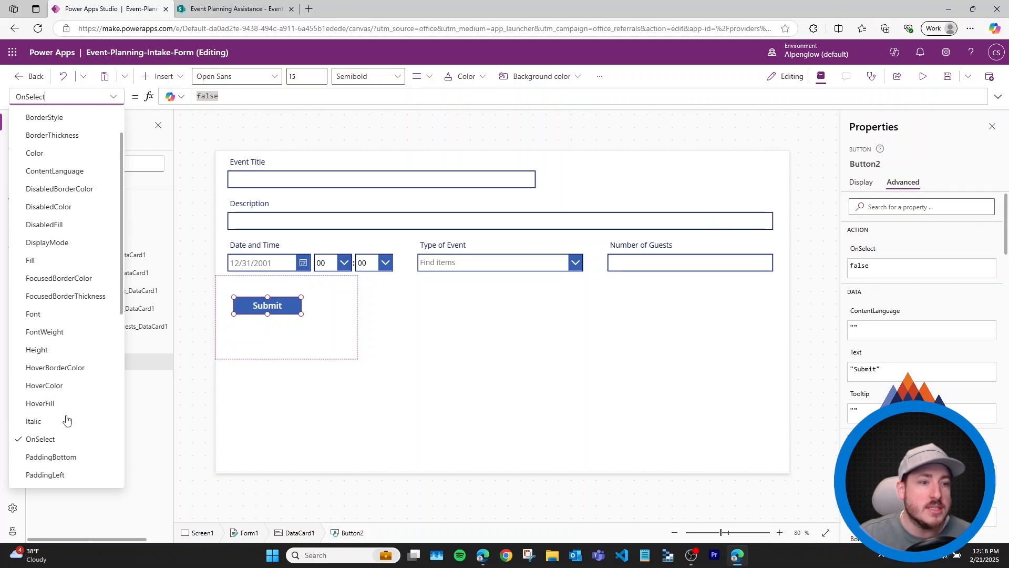
{"action": "left_click", "coordinate": [56, 320]}
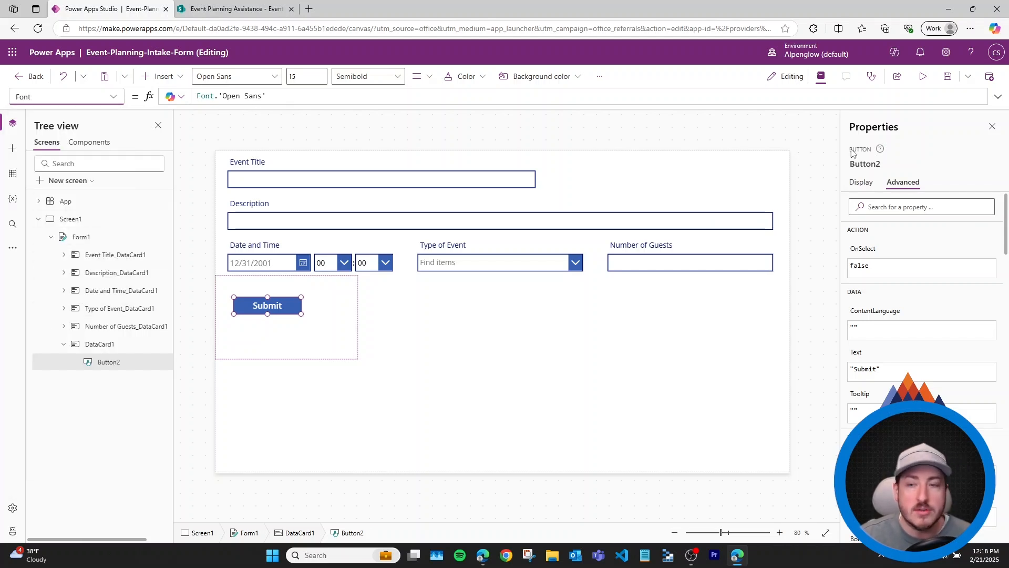
{"action": "left_click", "coordinate": [114, 98]}
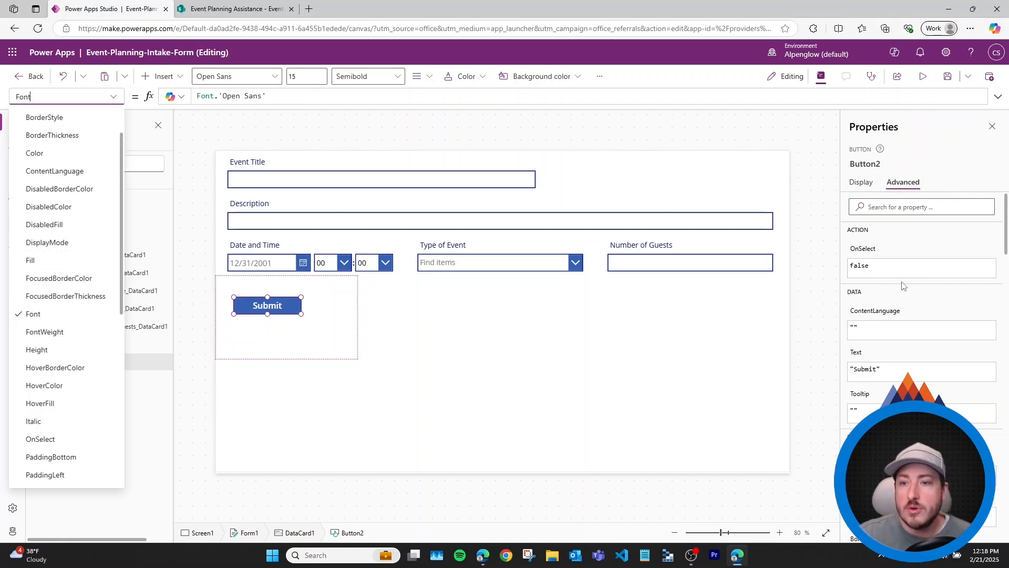
{"action": "left_click", "coordinate": [926, 251]}
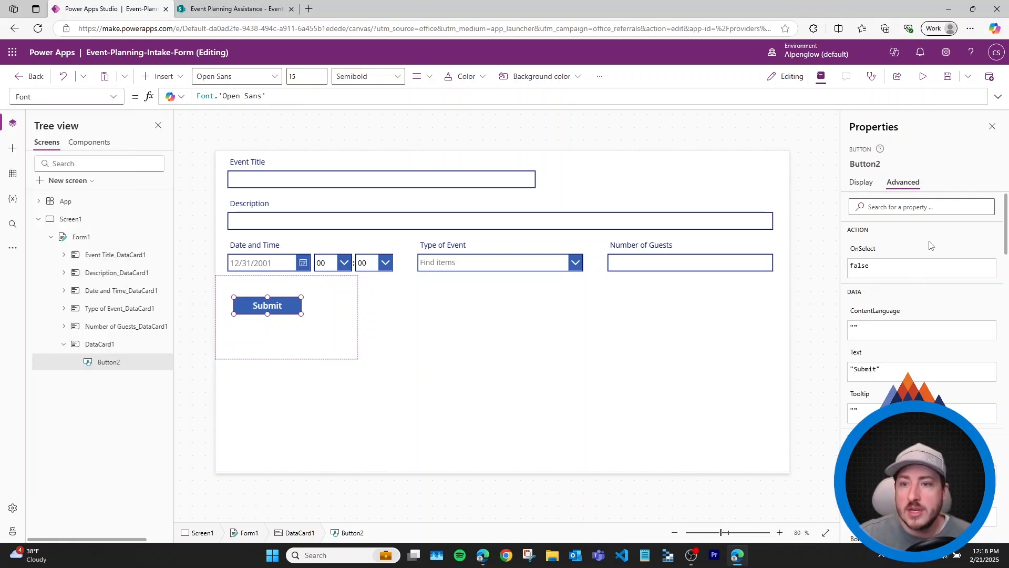
{"action": "left_click", "coordinate": [863, 251]}
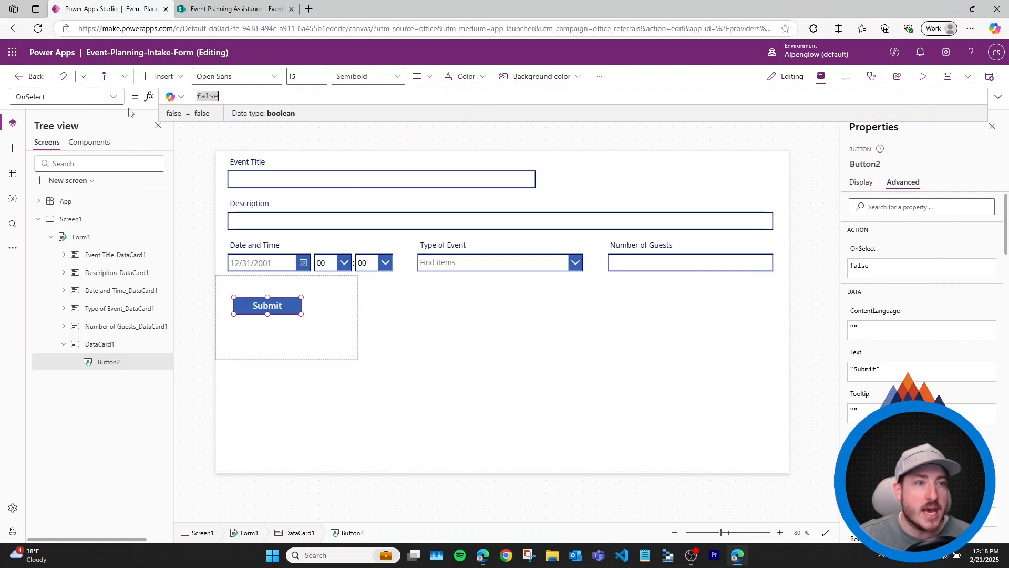
{"action": "left_click", "coordinate": [858, 352]}
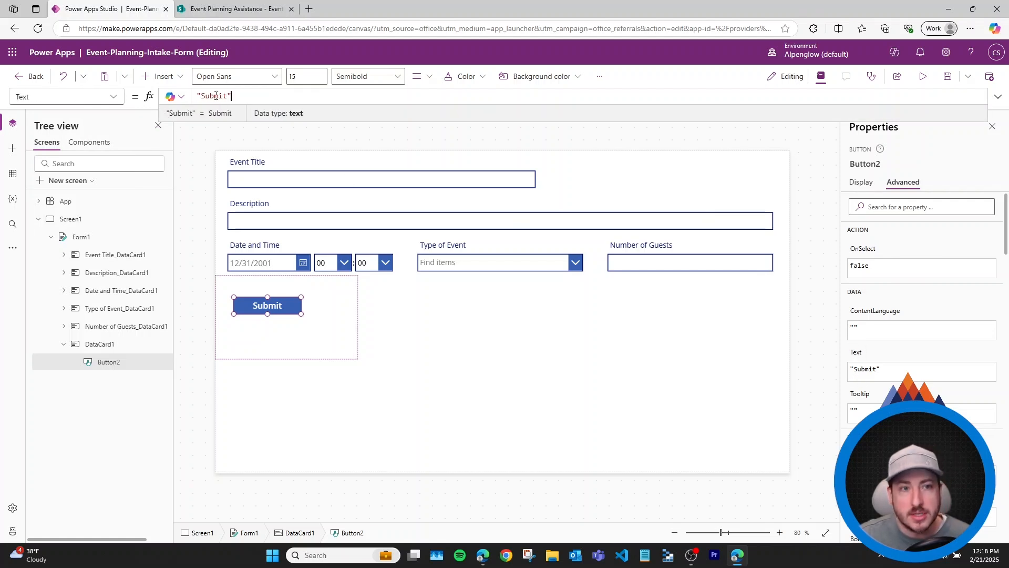
Set the Submit button's OnSelect formula to SubmitForm(Form1)
{"action": "left_click", "coordinate": [868, 254]}
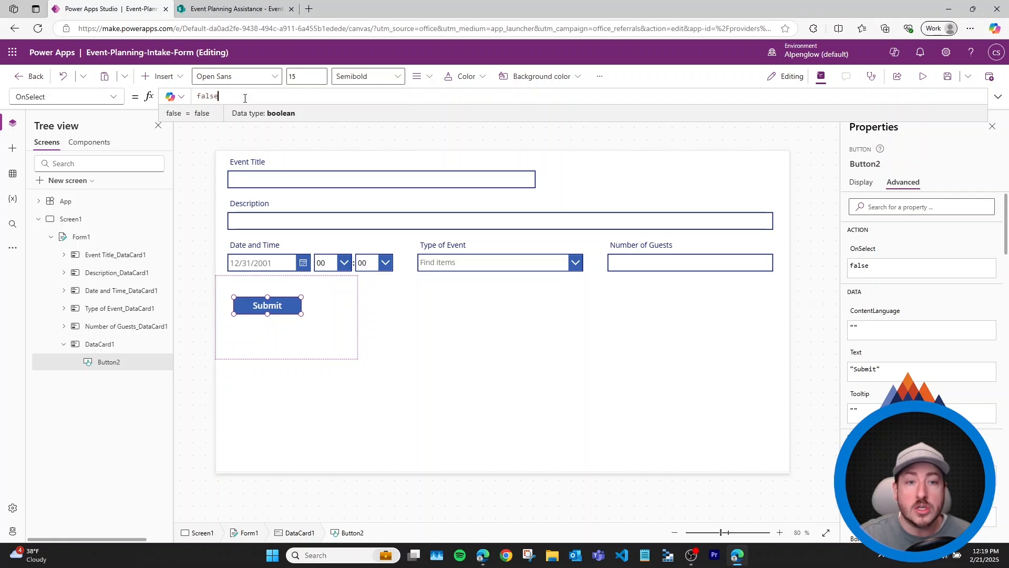
{"action": "key", "text": "ctrl+a"}
{"action": "type", "text": "fa"}
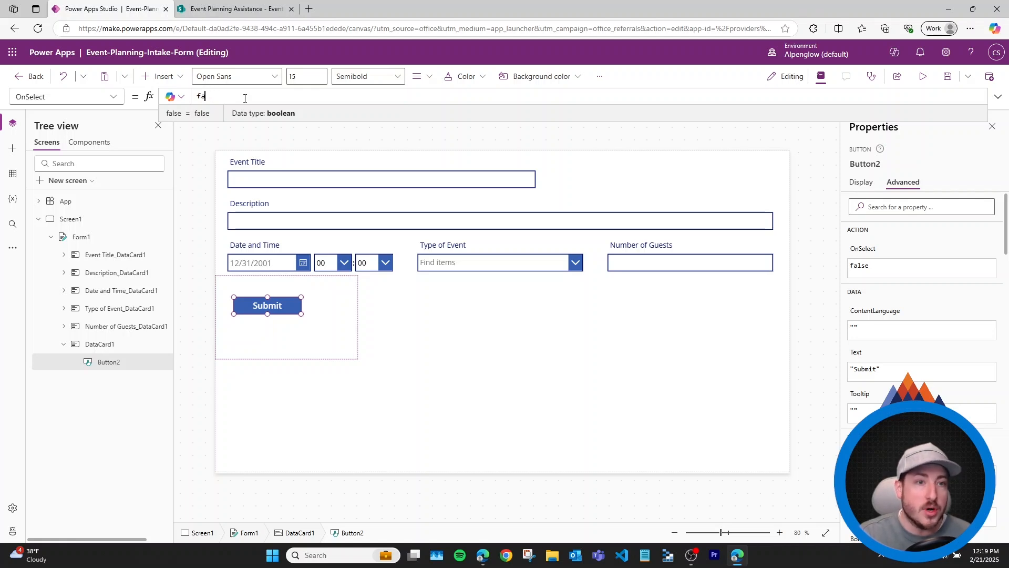
{"action": "type", "text": "Submit"}
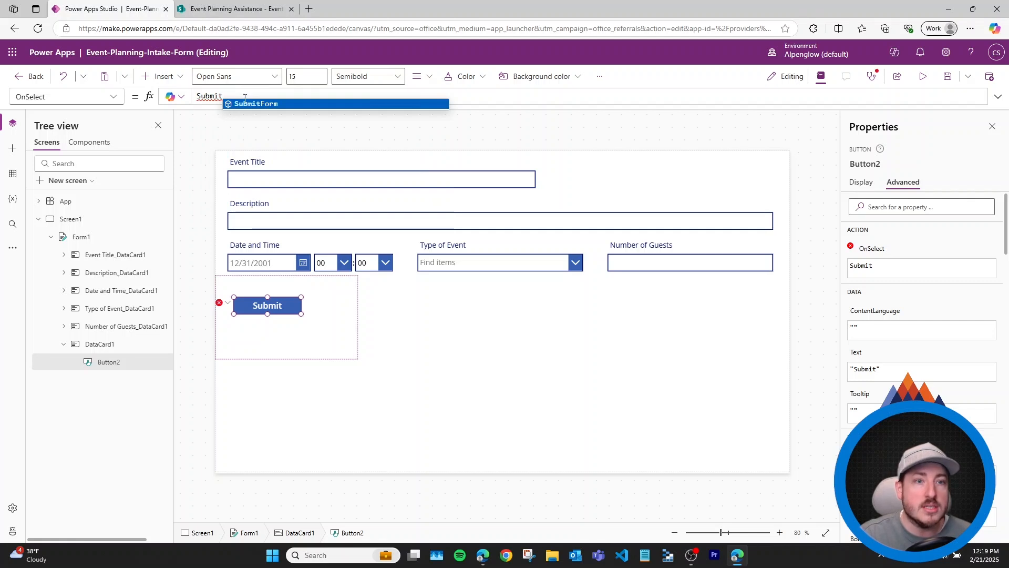
{"action": "key", "text": "Tab"}
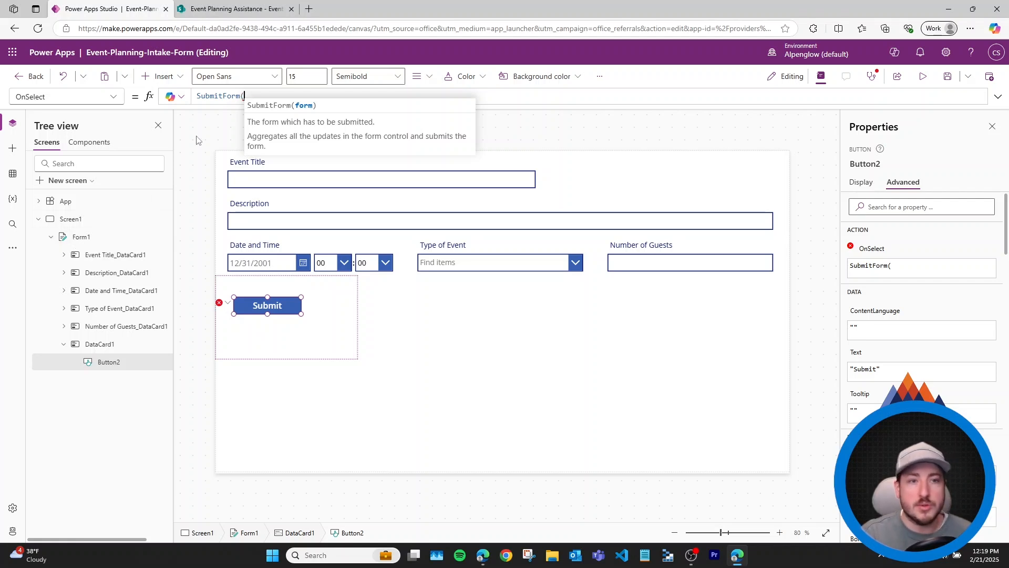
{"action": "type", "text": "Form"}
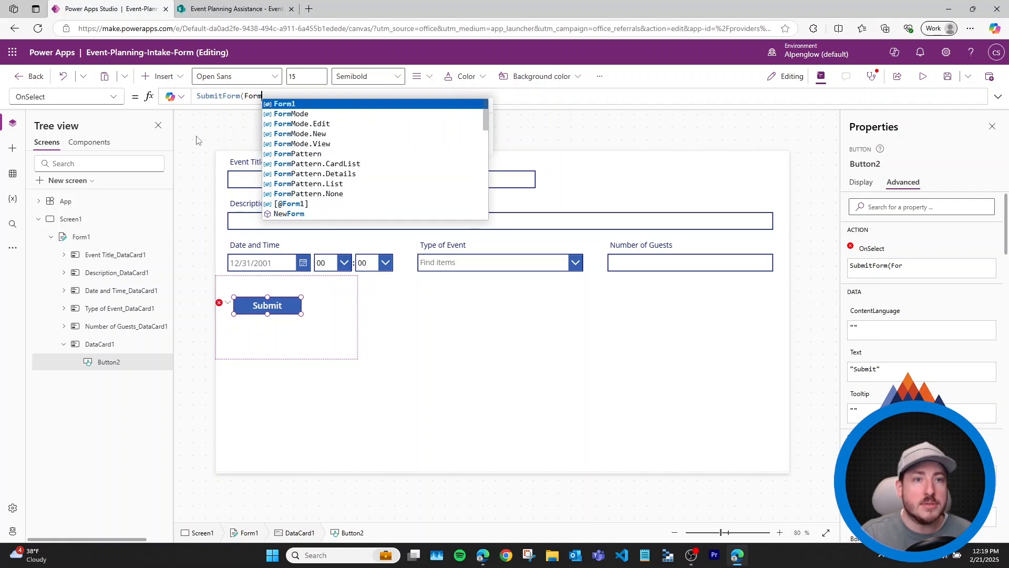
{"action": "type", "text": "1)"}
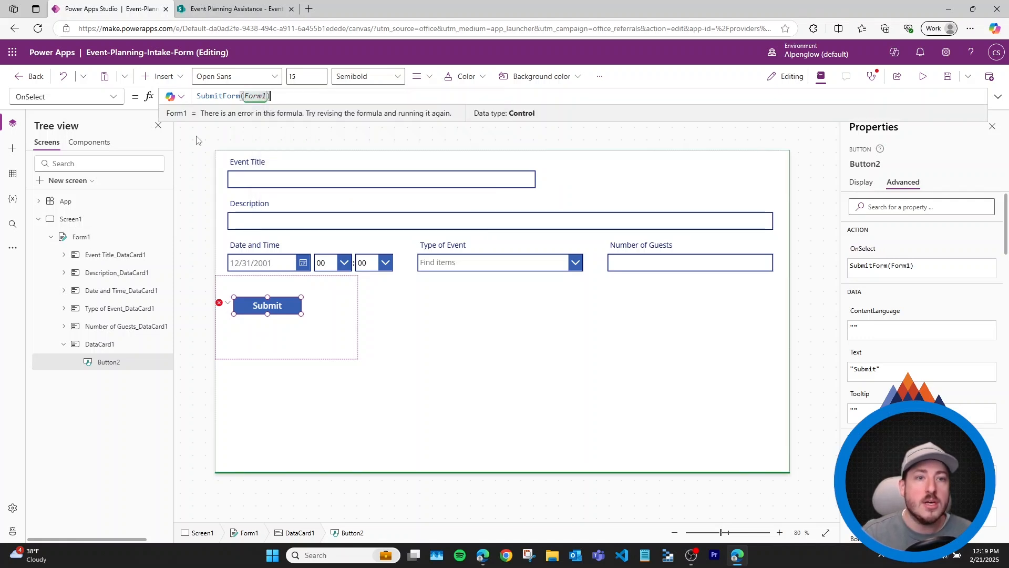
Try Form2 as the form in the OnSelect formula, check the error options, and restore SubmitForm(Form1)
{"action": "left_click", "coordinate": [267, 305]}
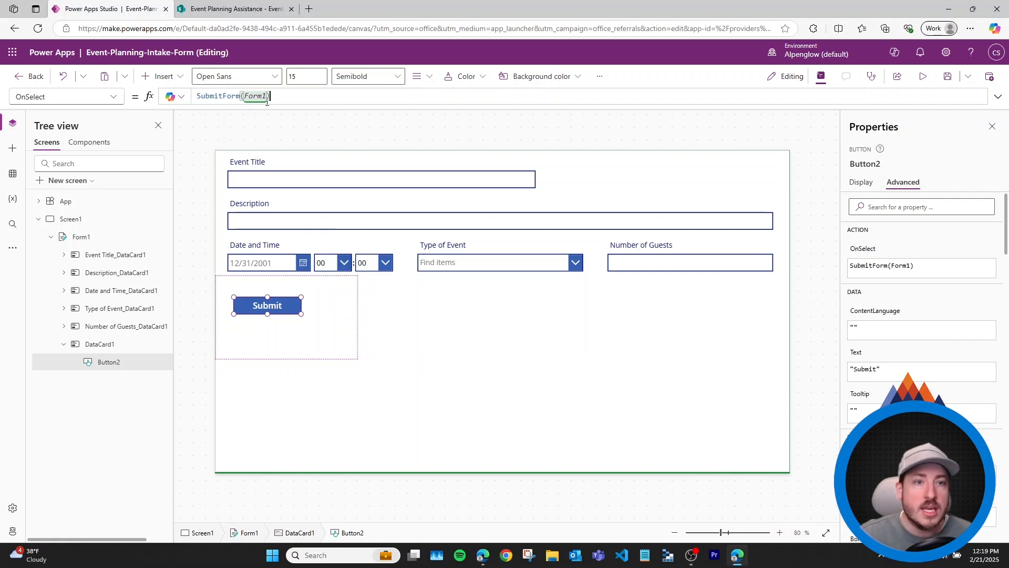
{"action": "key", "text": "Delete"}
{"action": "type", "text": "2"}
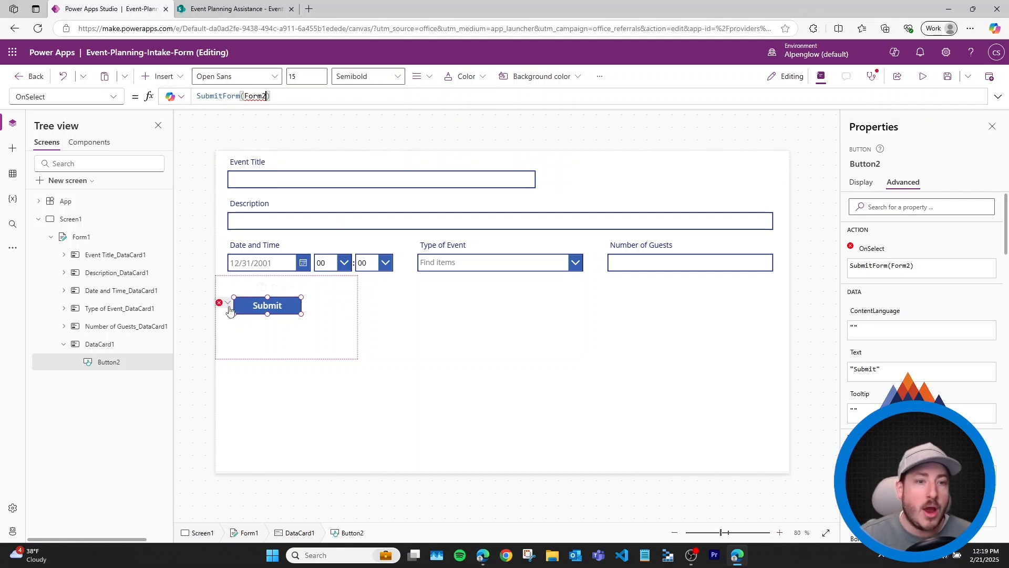
{"action": "mouse_move", "coordinate": [230, 310]}
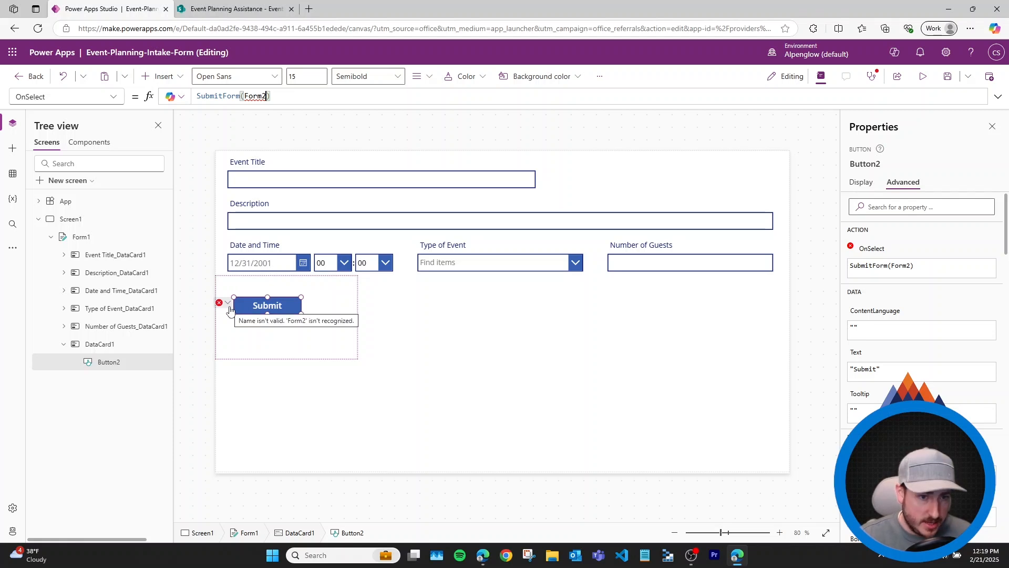
{"action": "left_click", "coordinate": [228, 303]}
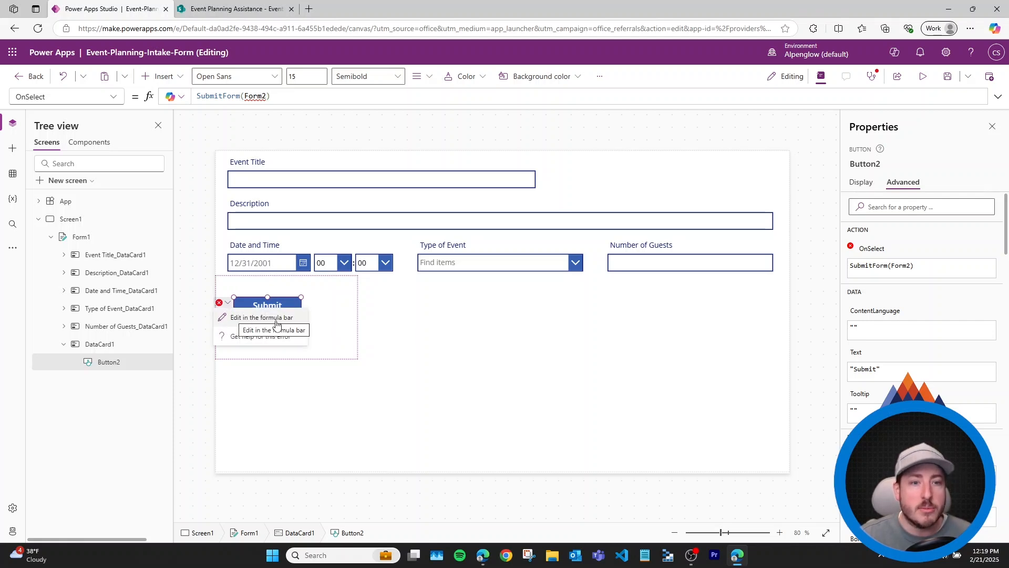
{"action": "left_click", "coordinate": [276, 318]}
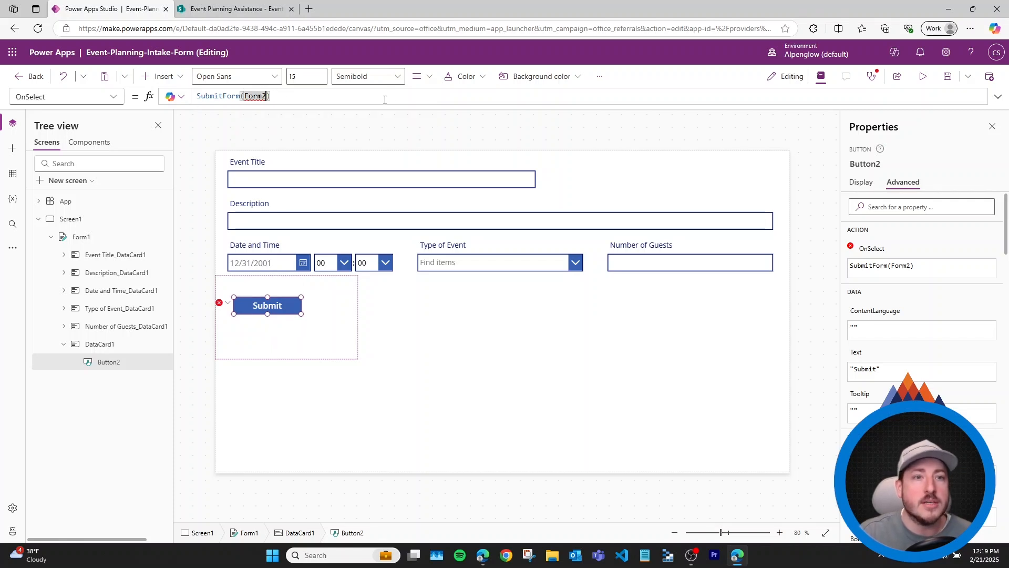
{"action": "key", "text": "BackSpace"}
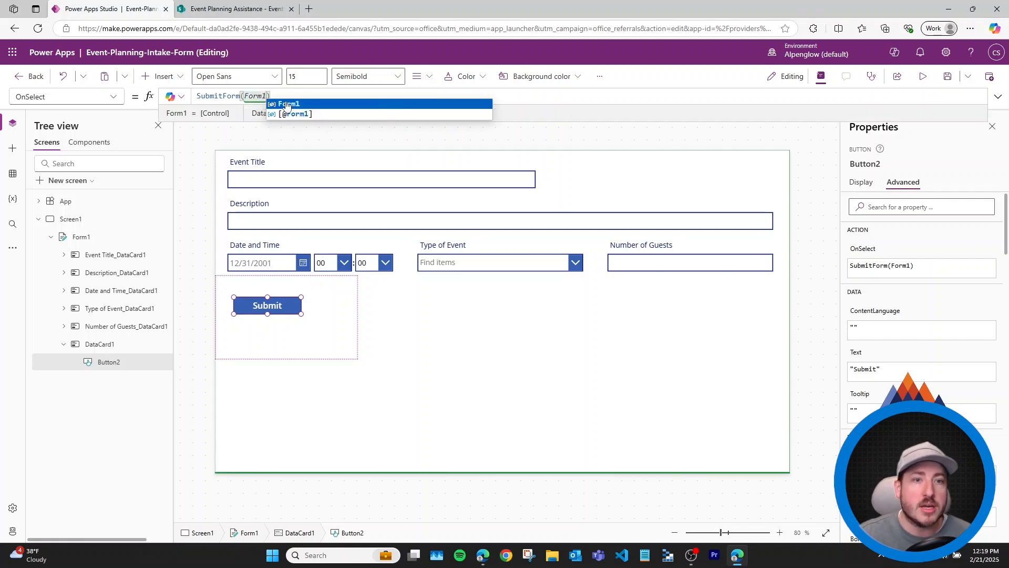
{"action": "type", "text": "1"}
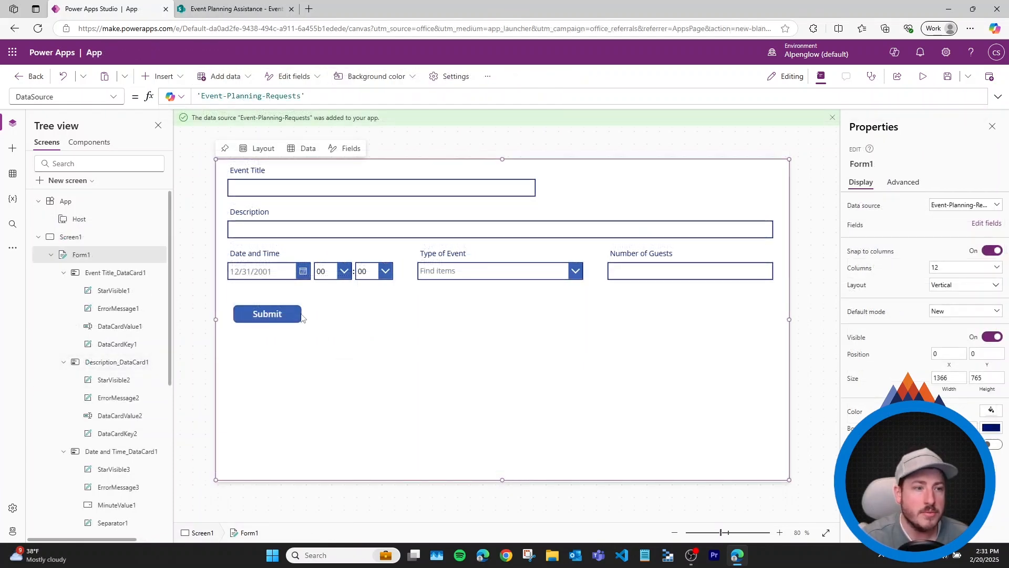
Preview the app and enter the event title Winter Wedding with the description Super awesome winter wedding in Washington State
{"action": "left_click", "coordinate": [918, 82]}
{"action": "left_click", "coordinate": [399, 133]}
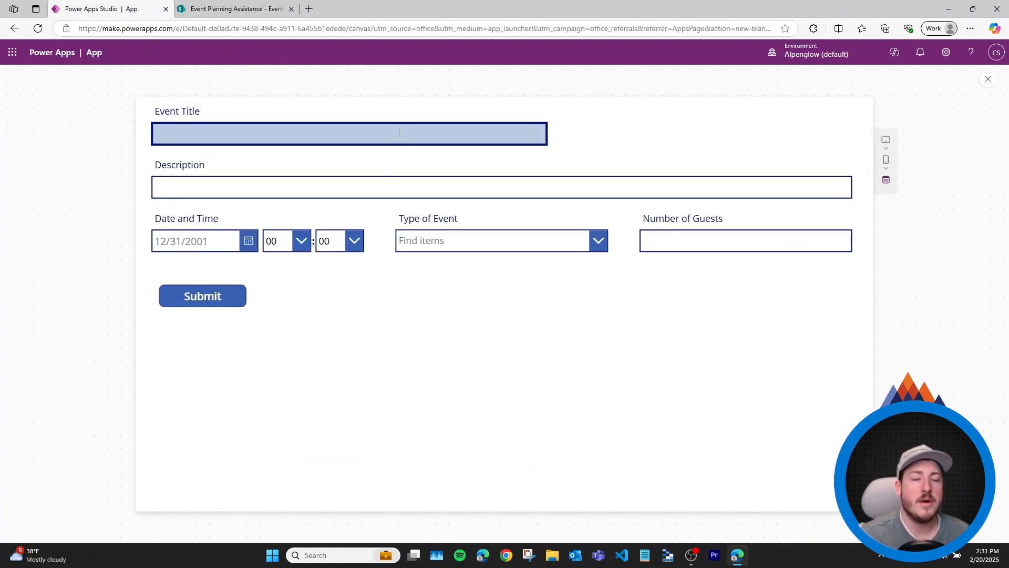
{"action": "type", "text": "Winter Wedding"}
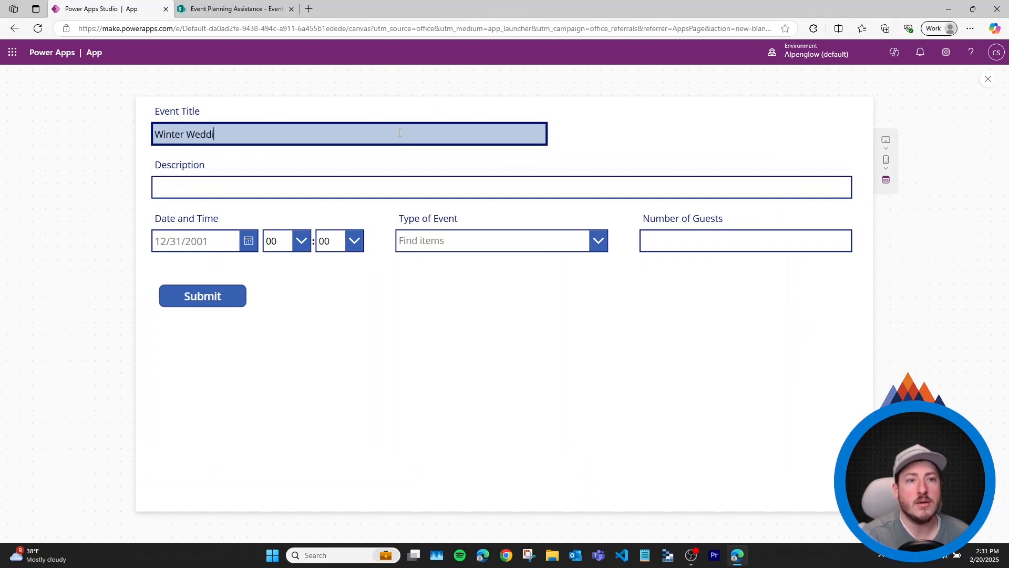
{"action": "key", "text": "Tab"}
{"action": "type", "text": "Super awe"}
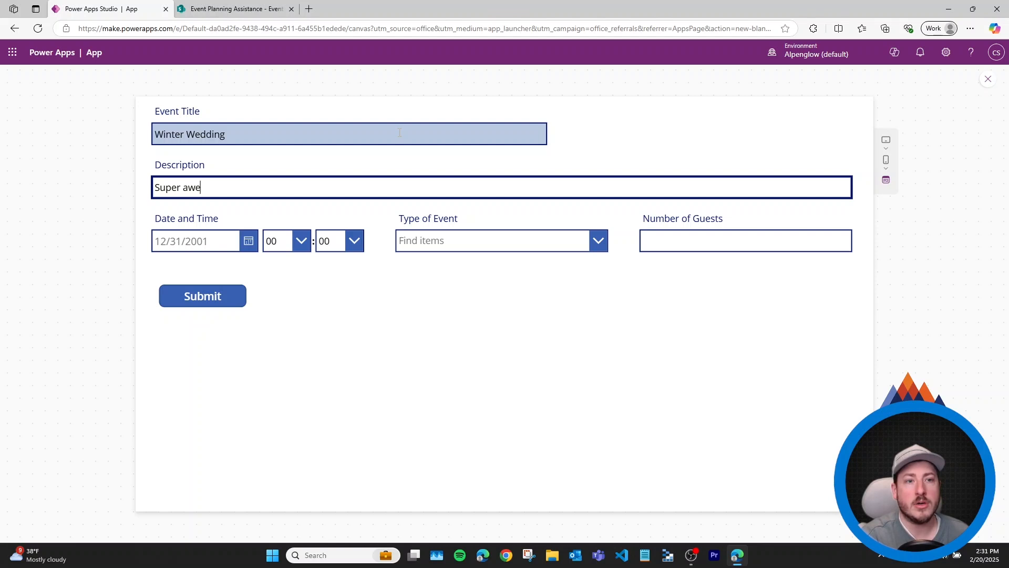
{"action": "type", "text": "some winter wedding in "}
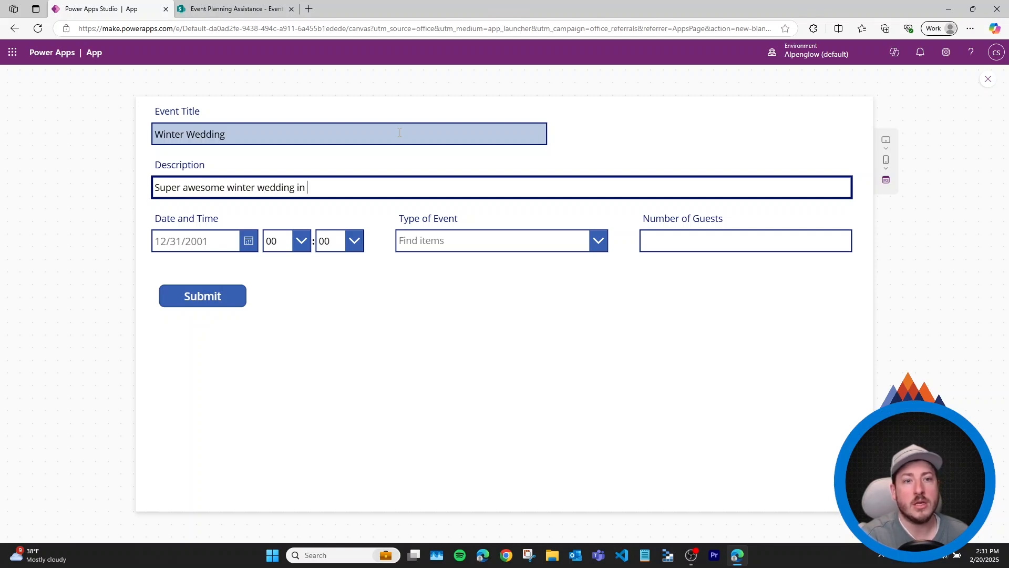
{"action": "type", "text": "Washington State"}
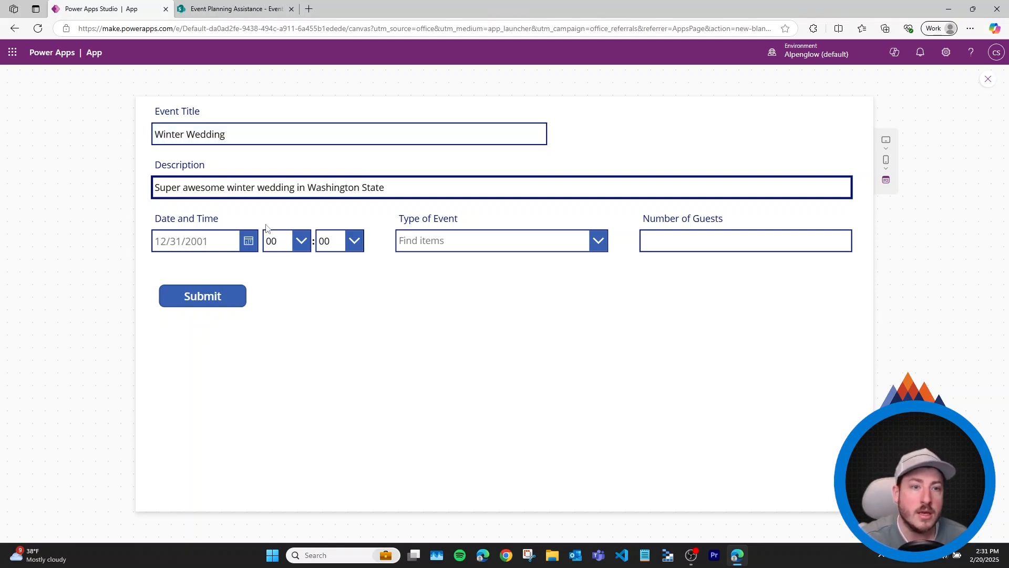
Set the event's date to 2/28/2025 and its time to 10:10
{"action": "left_click", "coordinate": [211, 241]}
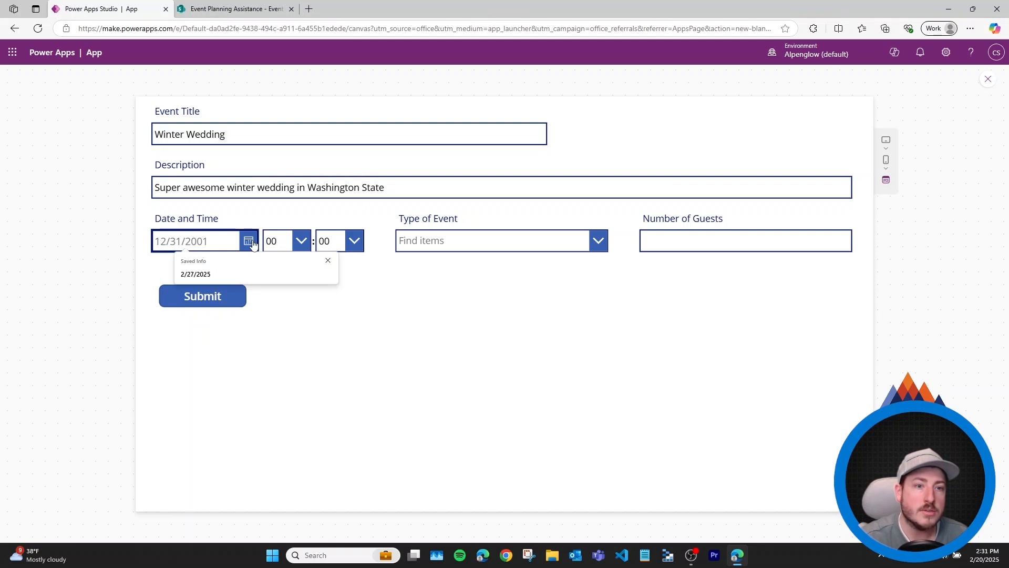
{"action": "left_click", "coordinate": [301, 464]}
{"action": "left_click", "coordinate": [267, 491]}
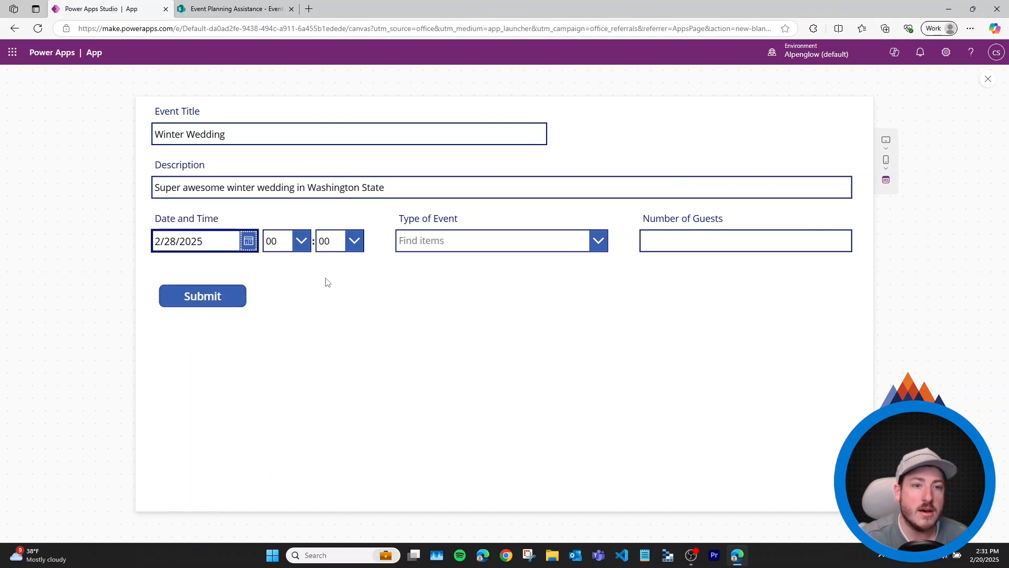
{"action": "left_click", "coordinate": [301, 241]}
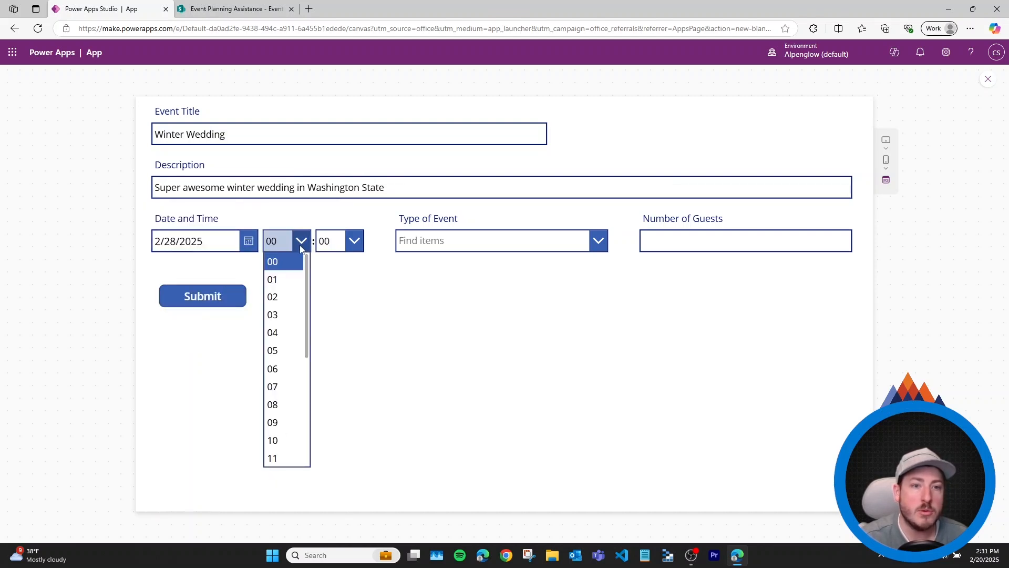
{"action": "left_click", "coordinate": [285, 440]}
{"action": "left_click", "coordinate": [344, 241]}
{"action": "left_click", "coordinate": [337, 440]}
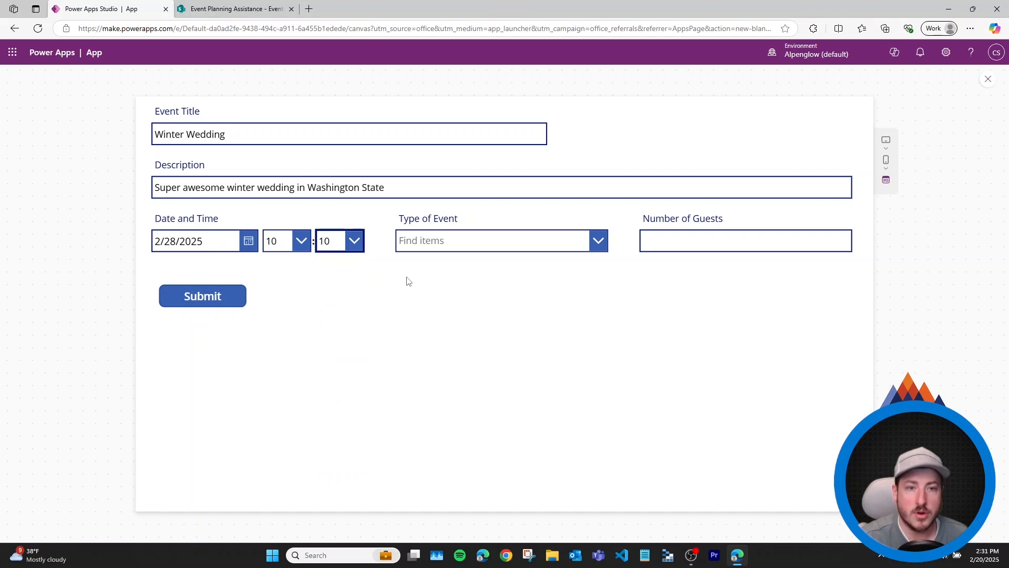
Choose Wedding as the type of event, enter 100 guests, submit the form and leave the preview
{"action": "left_click", "coordinate": [420, 240]}
{"action": "left_click", "coordinate": [526, 264]}
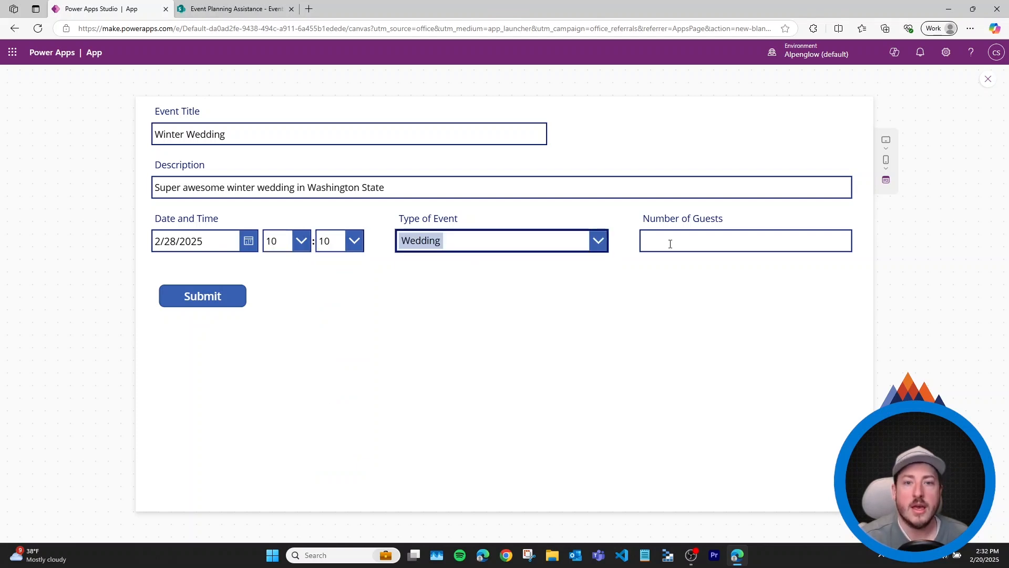
{"action": "left_click", "coordinate": [829, 234]}
{"action": "type", "text": "100"}
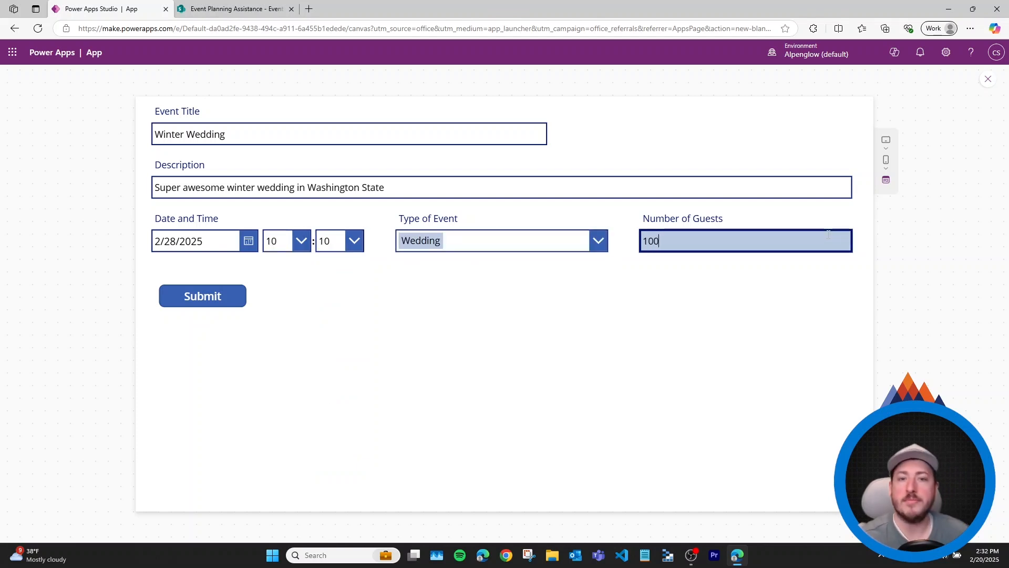
{"action": "left_click", "coordinate": [694, 302]}
{"action": "left_click", "coordinate": [227, 295]}
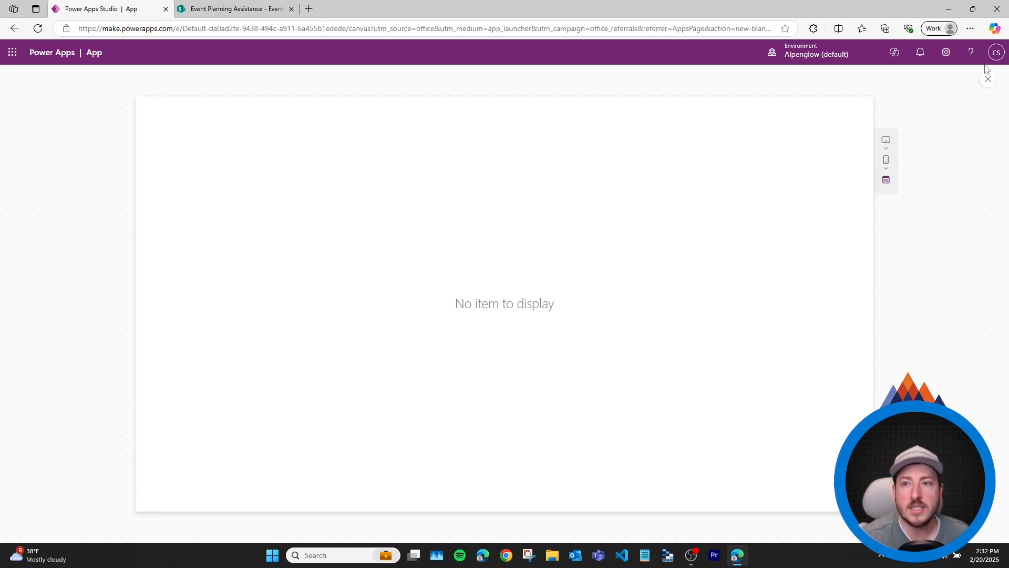
{"action": "left_click", "coordinate": [981, 82]}
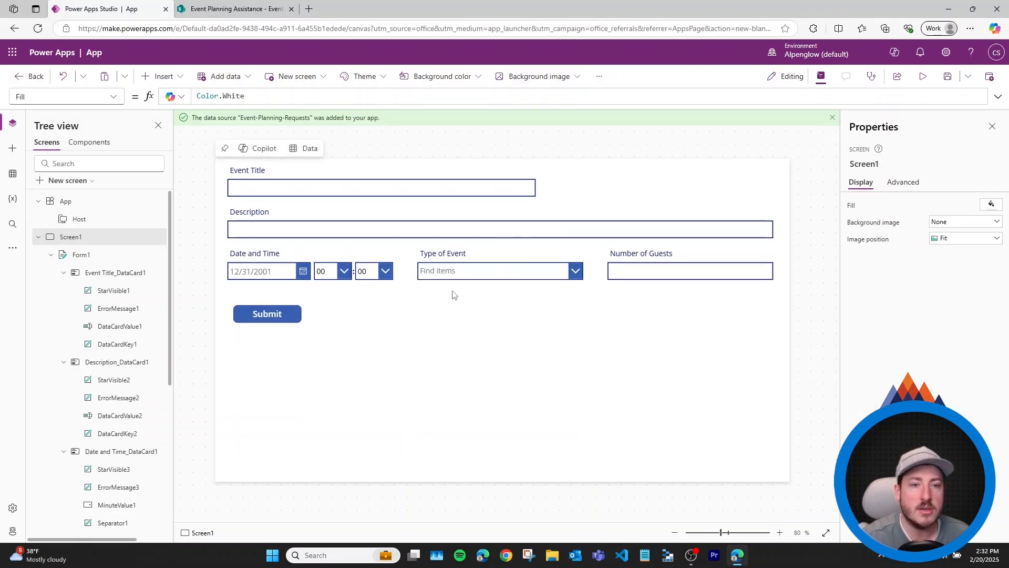
Refresh the Event-Planning-Requests list in SharePoint and examine the details of the submitted Winter Wedding item
{"action": "left_click", "coordinate": [234, 9]}
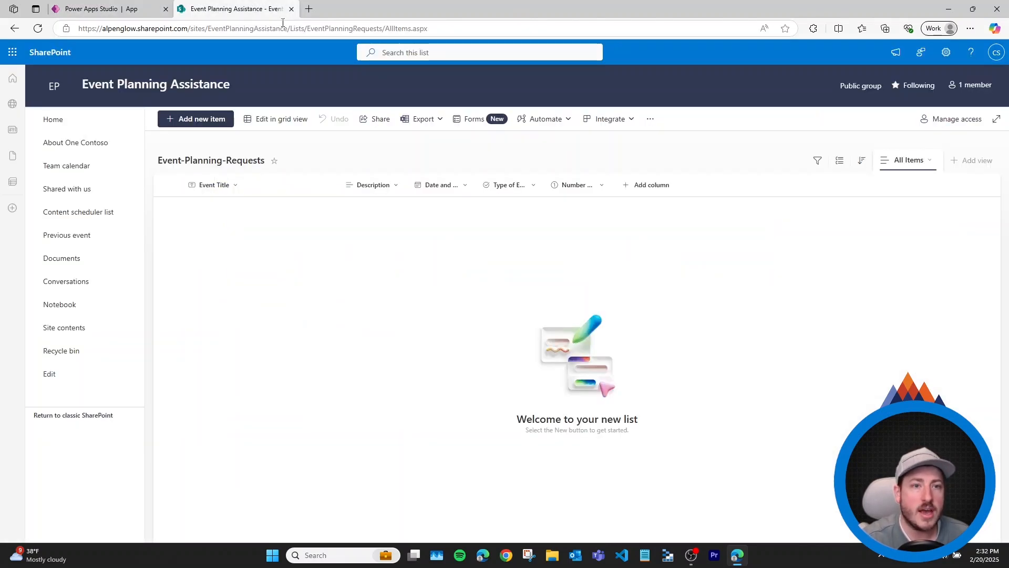
{"action": "key", "text": "F5"}
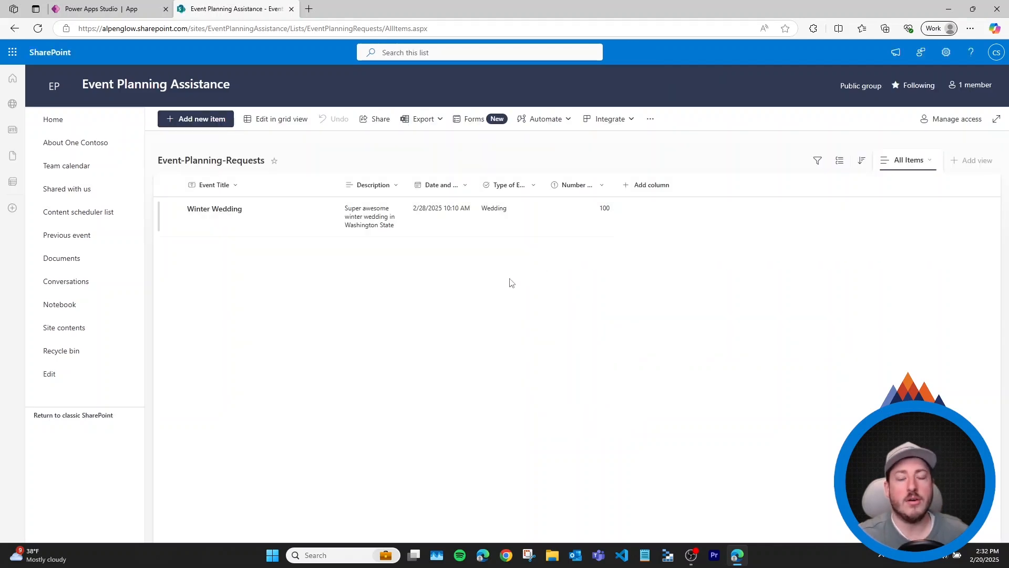
{"action": "left_click", "coordinate": [233, 213]}
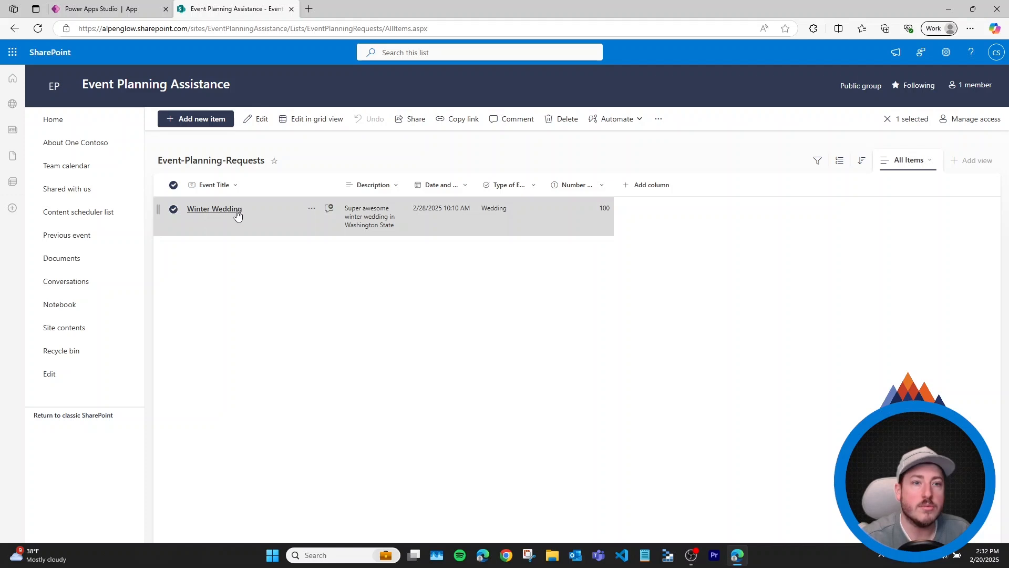
{"action": "left_click", "coordinate": [237, 212]}
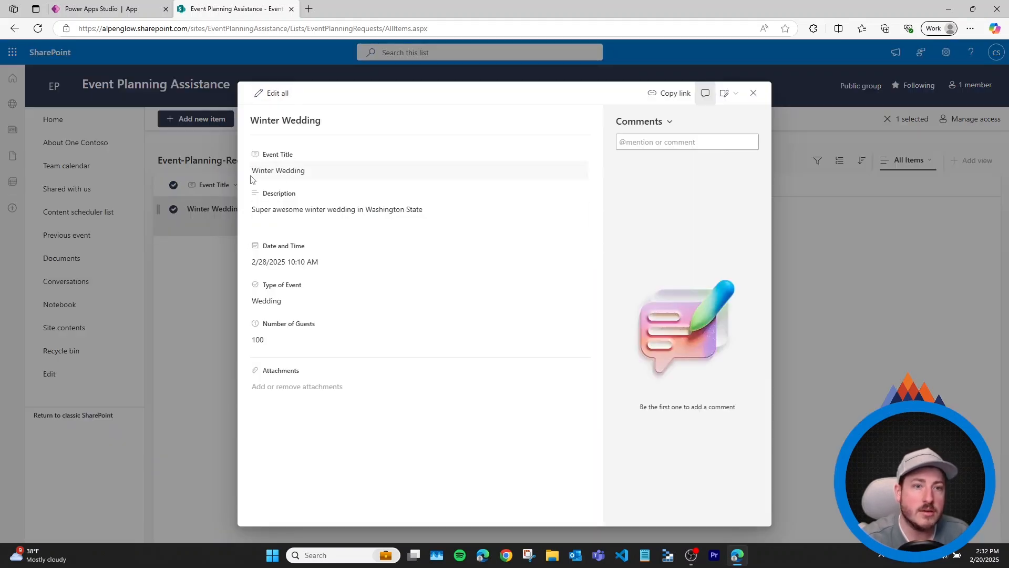
{"action": "left_click", "coordinate": [753, 93]}
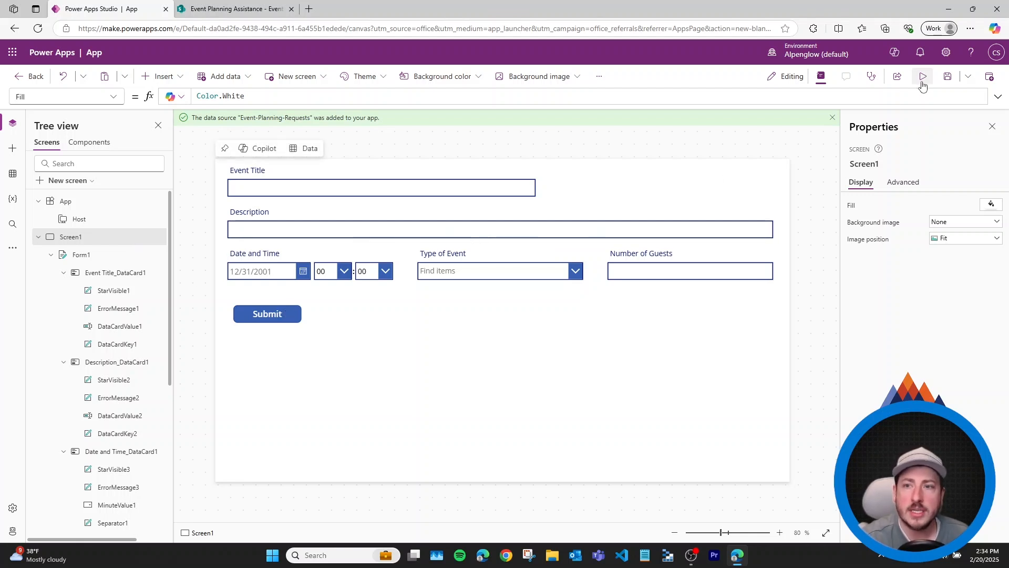
Save the app in Power Apps Studio under the name Event-Planning-Intake-Form
{"action": "left_click", "coordinate": [948, 79]}
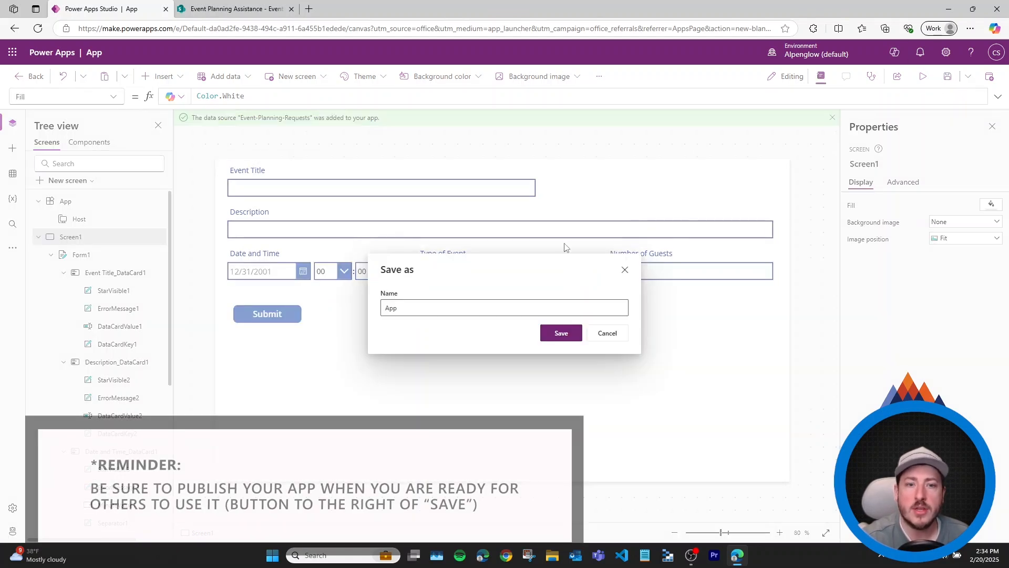
{"action": "type", "text": "Event-Planning-Intake-"}
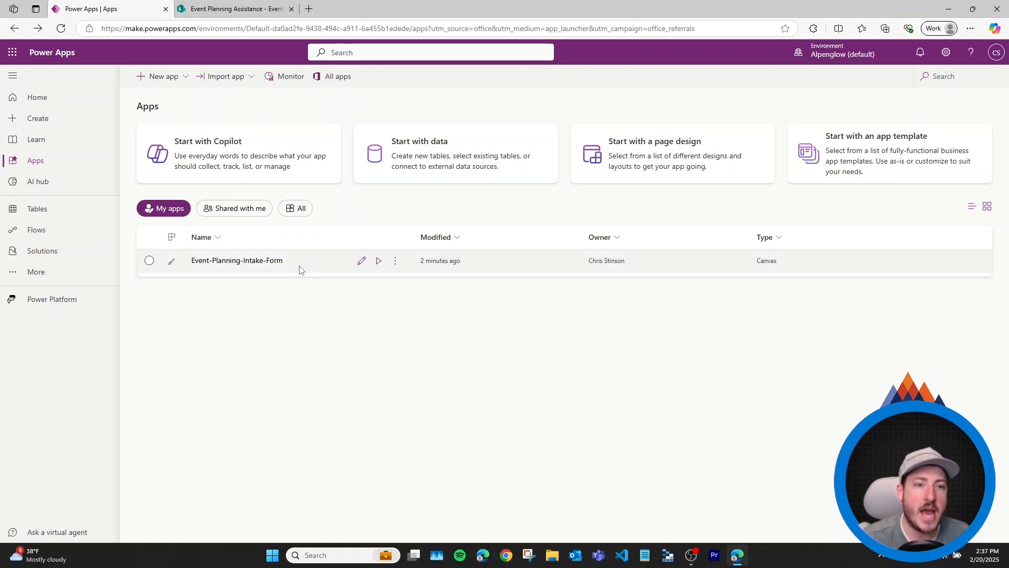
Play Event-Planning-Intake-Form from the apps list, allow its SharePoint permissions, and close the running app
{"action": "left_click", "coordinate": [379, 261]}
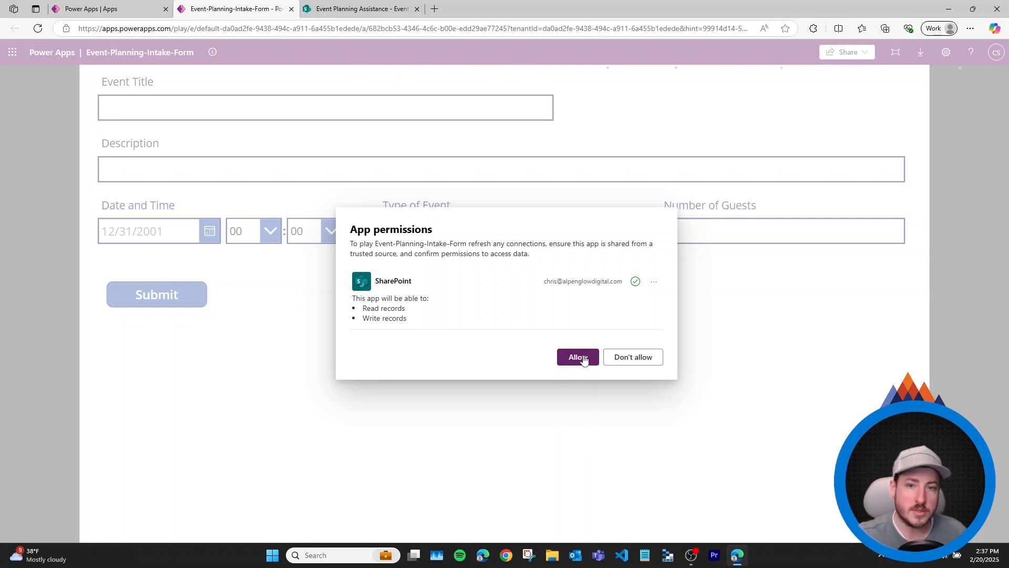
{"action": "left_click", "coordinate": [583, 358]}
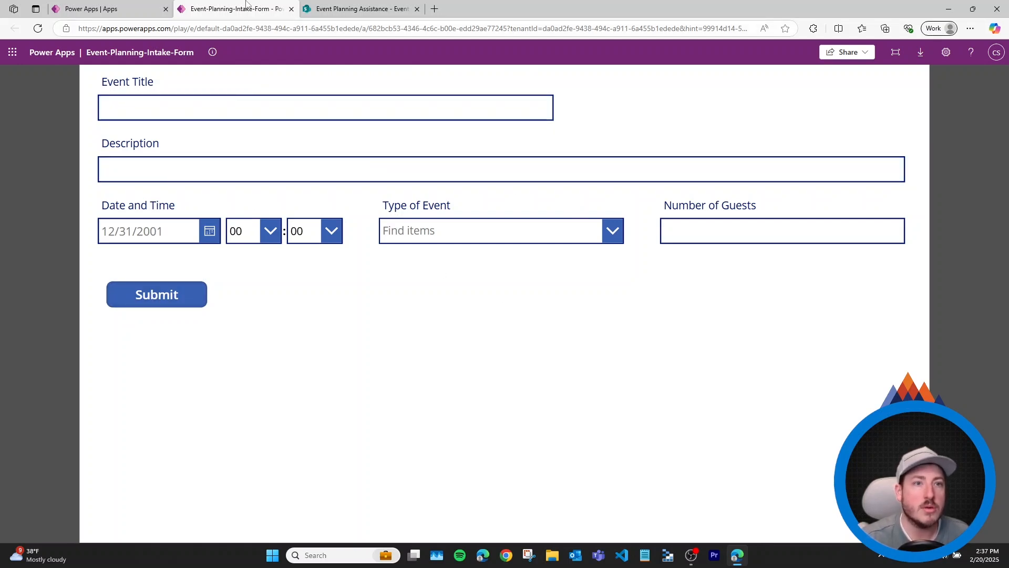
{"action": "left_click", "coordinate": [291, 9]}
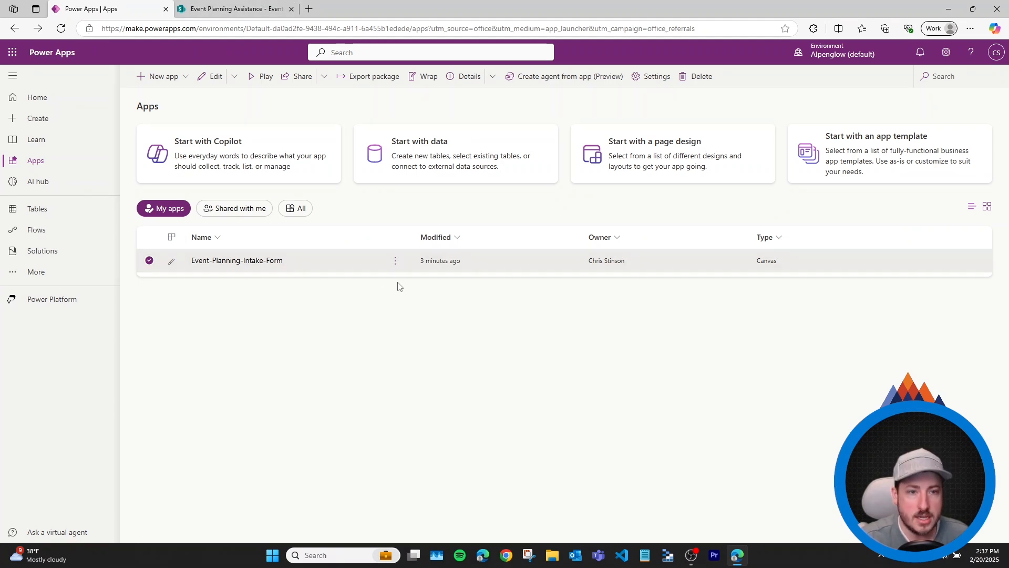
Open the details of Event-Planning-Intake-Form and copy its web link
{"action": "left_click", "coordinate": [396, 261]}
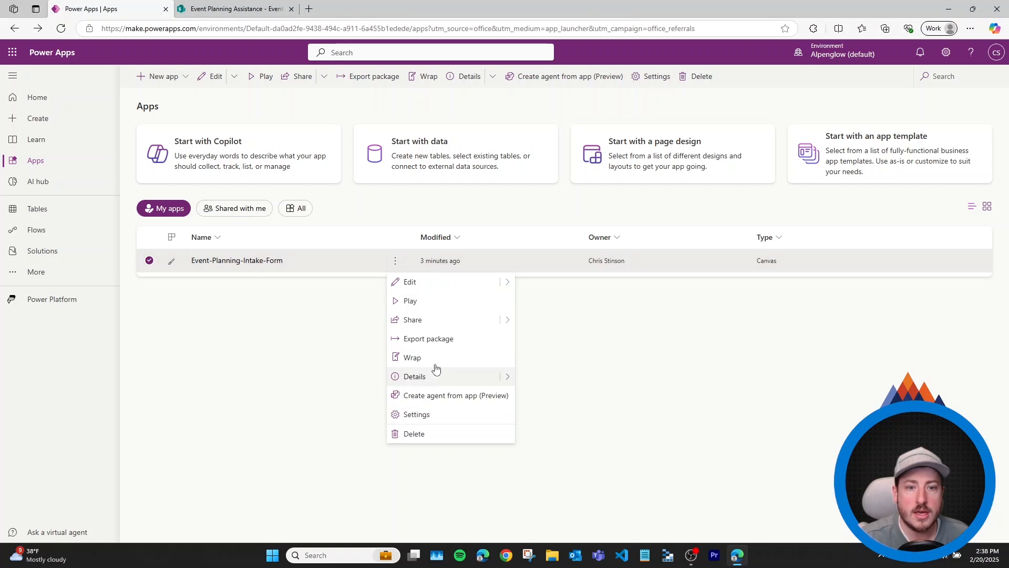
{"action": "left_click", "coordinate": [415, 377]}
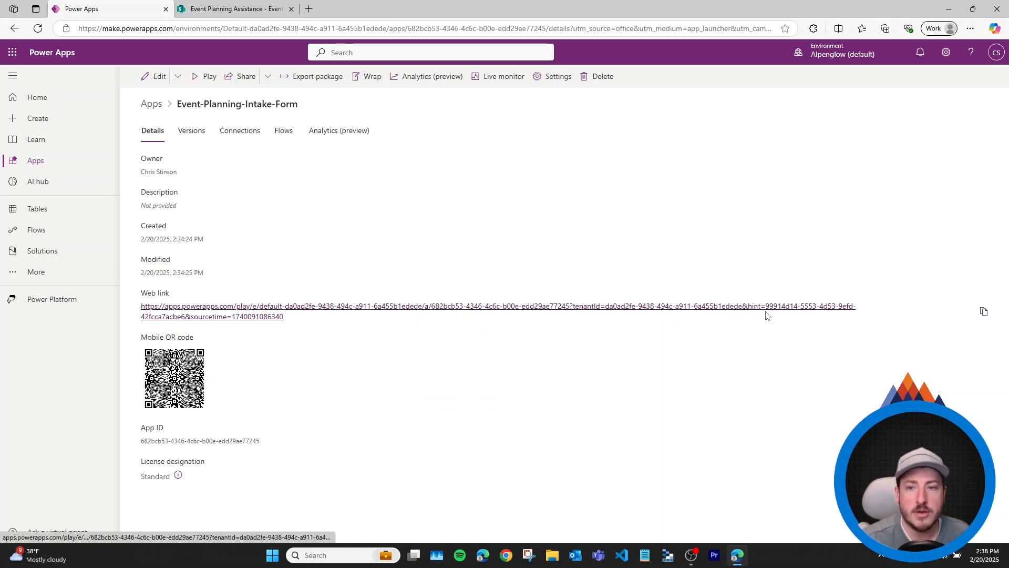
{"action": "left_click", "coordinate": [984, 312]}
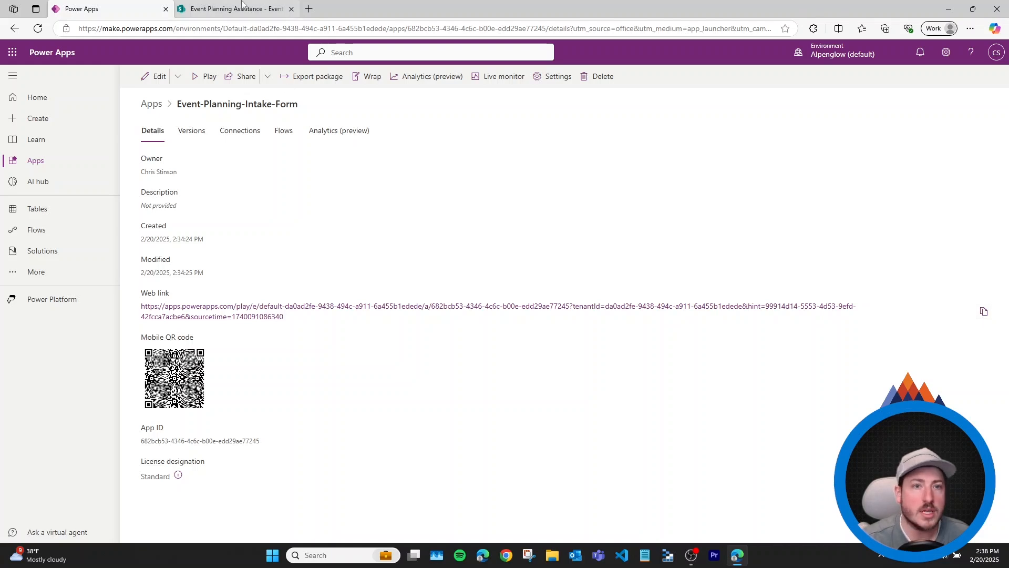
Test the copied web link in a new browser tab, and close that tab after checking the form
{"action": "left_click", "coordinate": [308, 9]}
{"action": "key", "text": "ctrl+v"}
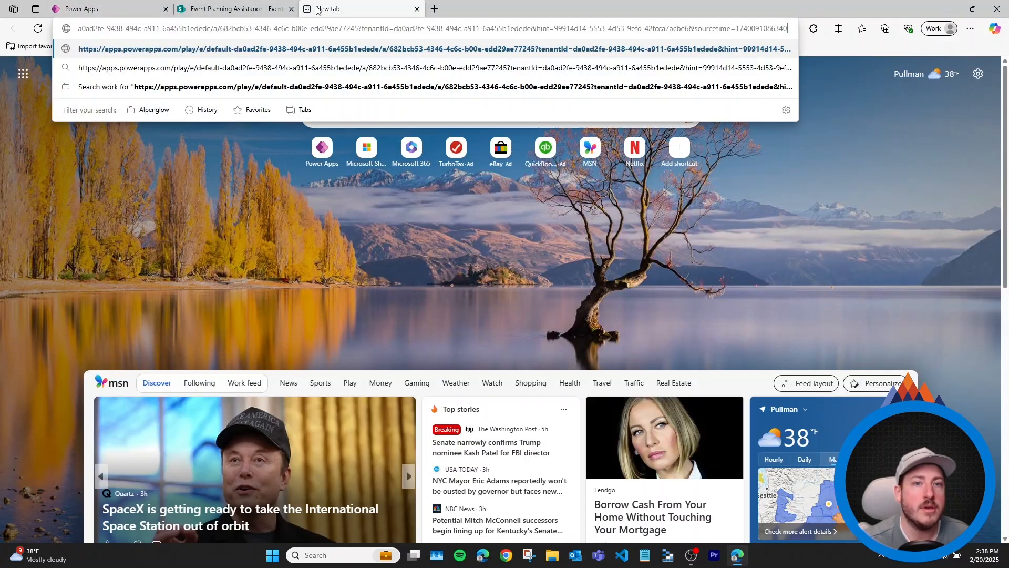
{"action": "key", "text": "Return"}
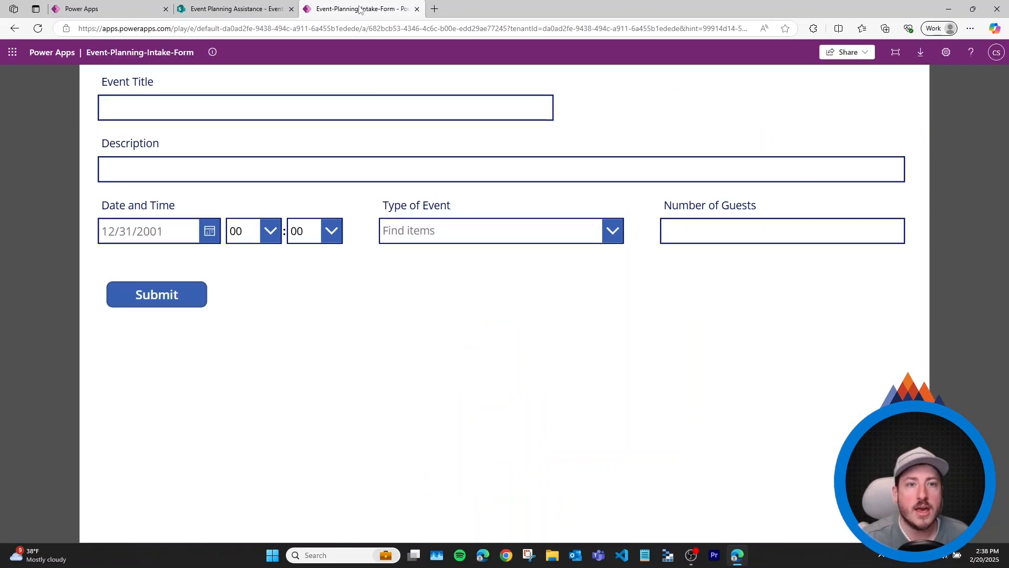
{"action": "key", "text": "ctrl+w"}
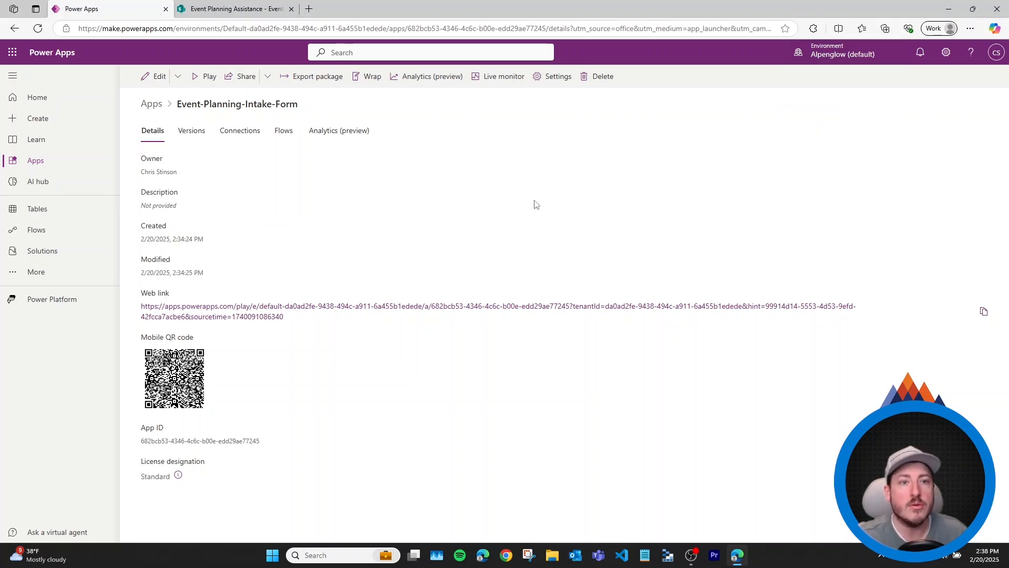
Review the classic sharing options for Event-Planning-Intake-Form, try turning off the email invitation to new users, and leave sharing
{"action": "left_click", "coordinate": [238, 76]}
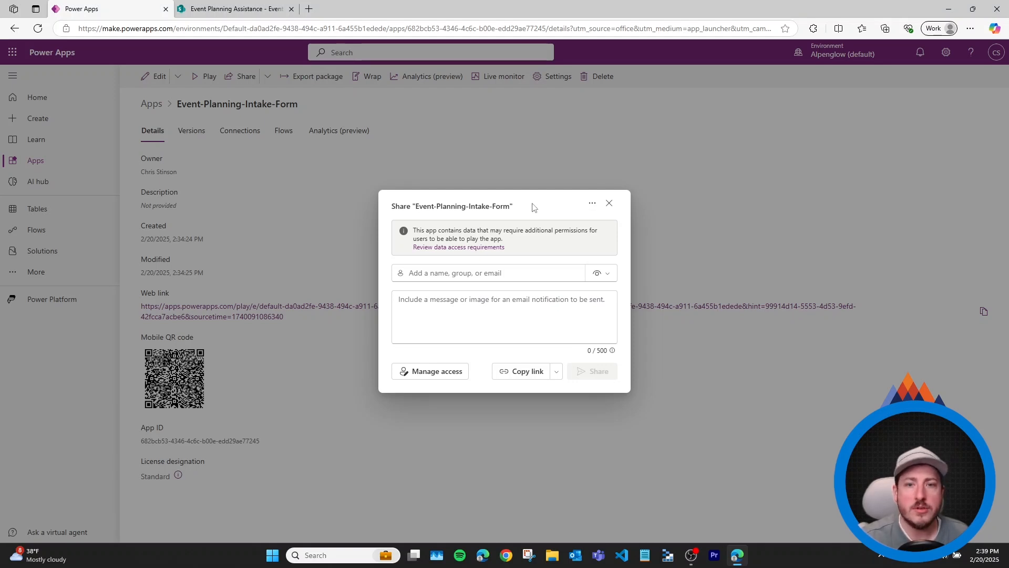
{"action": "left_click", "coordinate": [592, 203]}
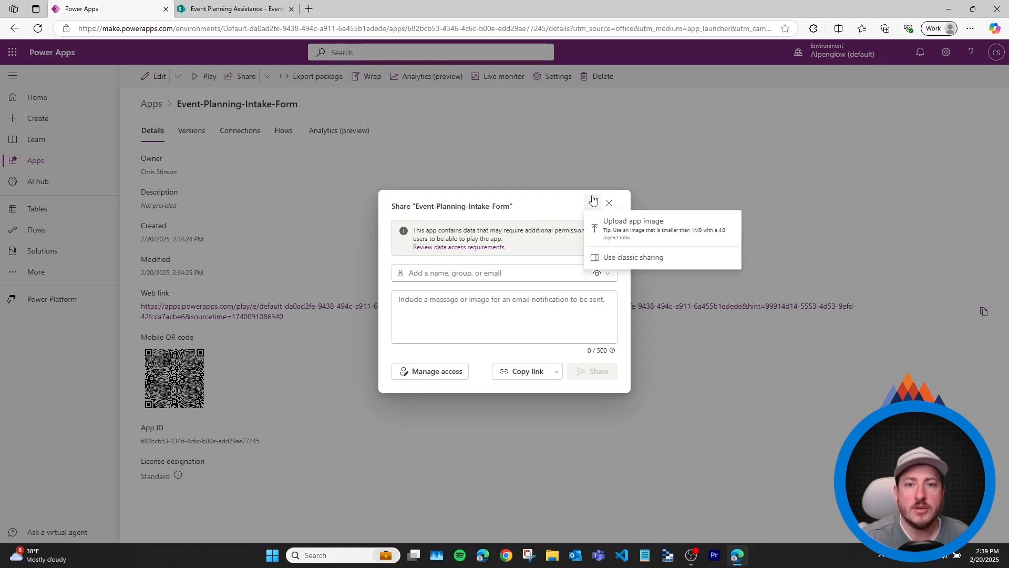
{"action": "left_click", "coordinate": [623, 260]}
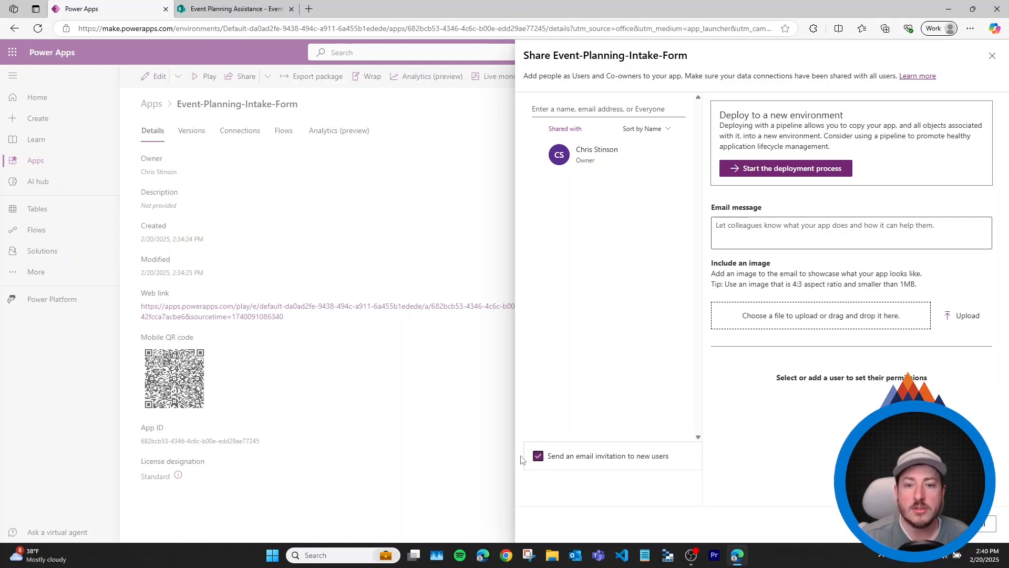
{"action": "left_click", "coordinate": [538, 456]}
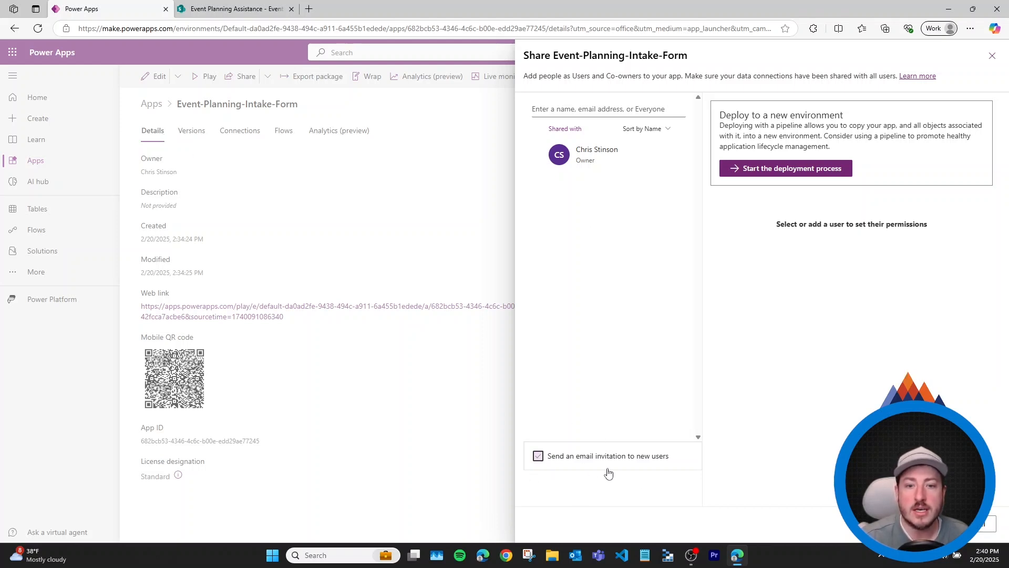
{"action": "left_click", "coordinate": [538, 455]}
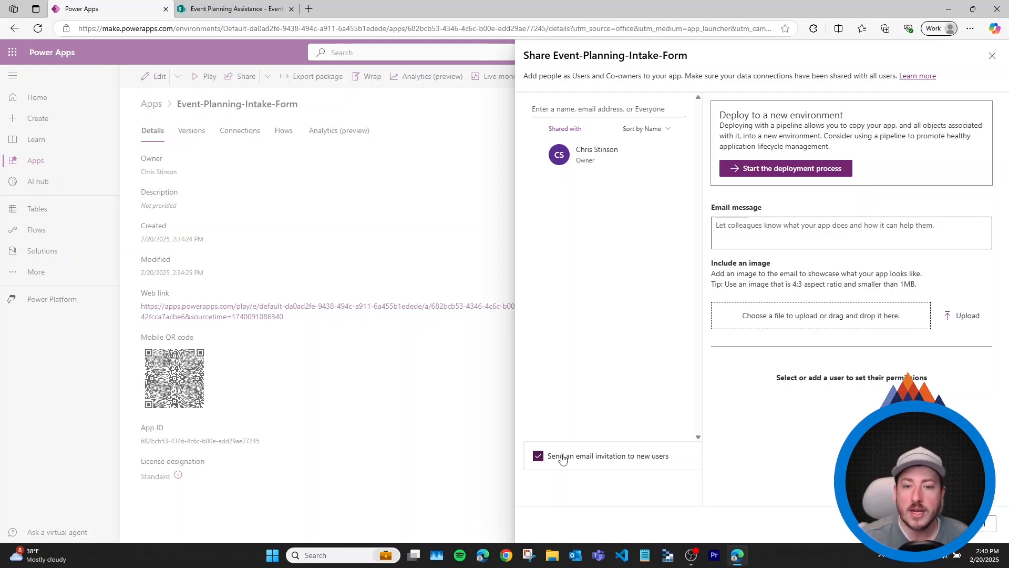
{"action": "left_click", "coordinate": [562, 459]}
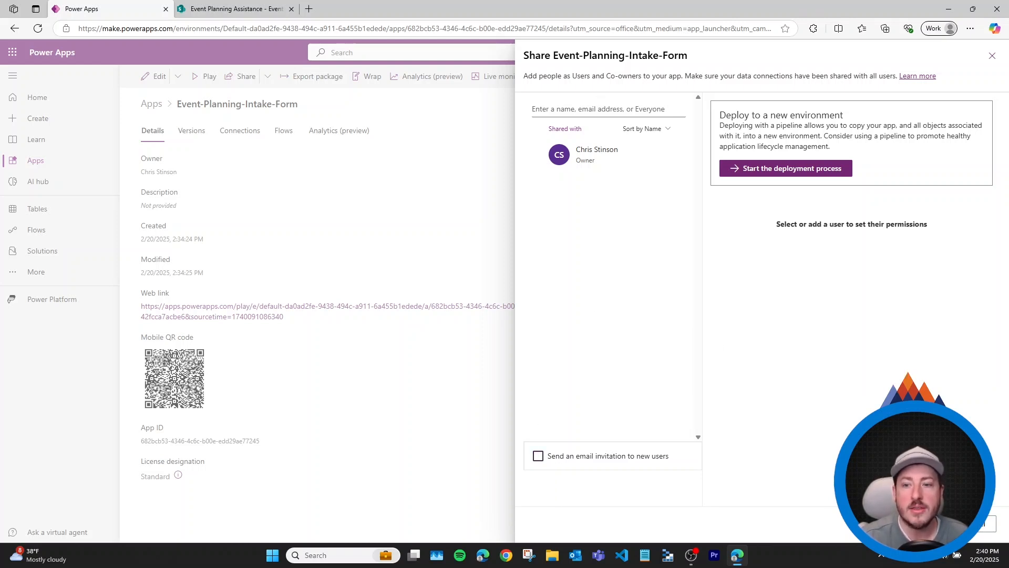
{"action": "left_click", "coordinate": [508, 282]}
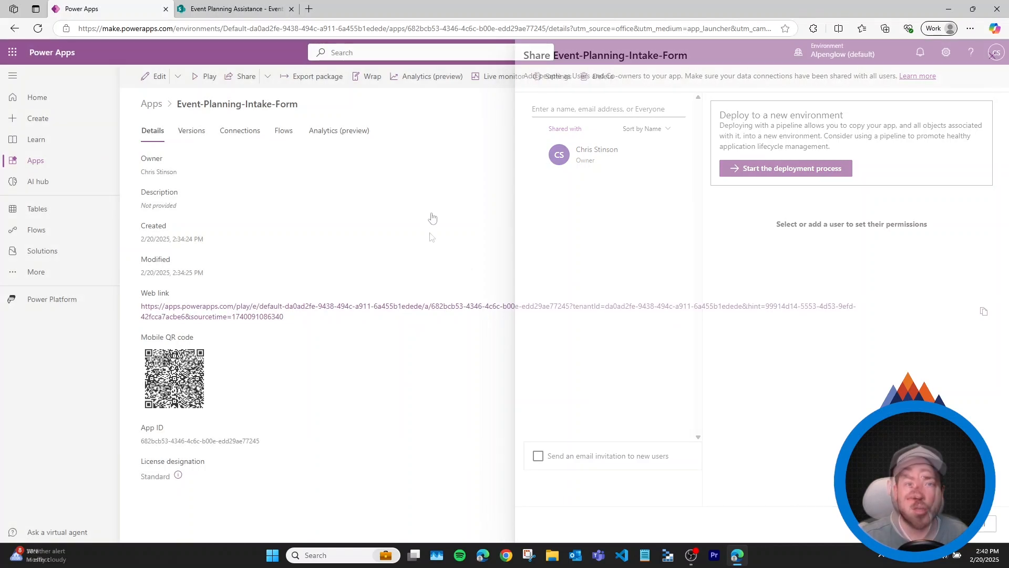